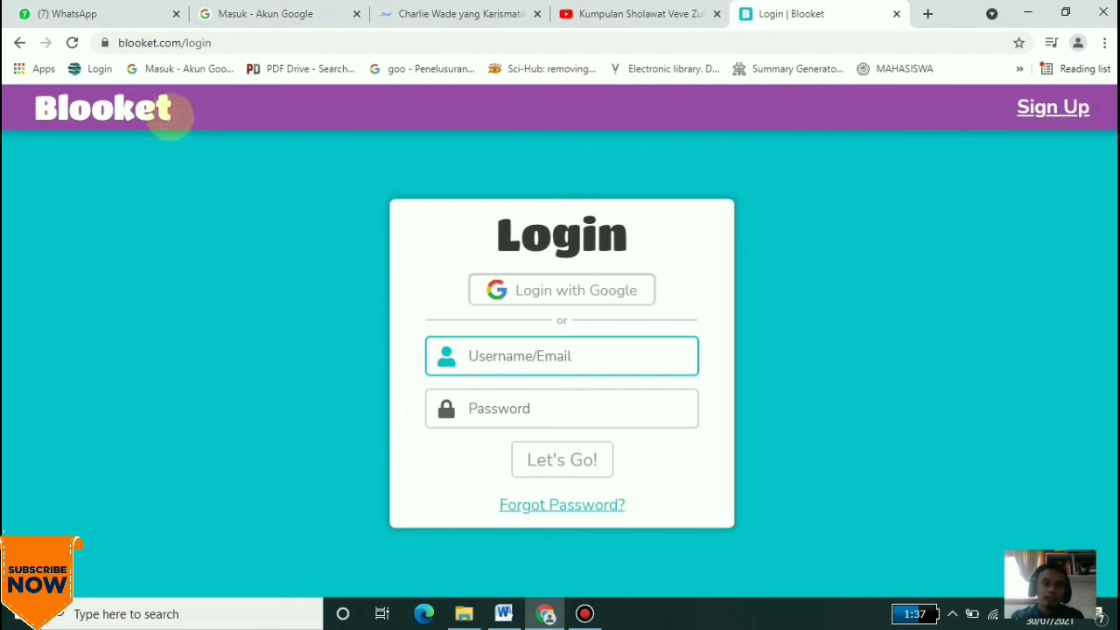
# Start signing up for a Blooket account with the second listed Google account, submitting its account password
pyautogui.moveTo(183, 42); pyautogui.dragTo(115, 49)
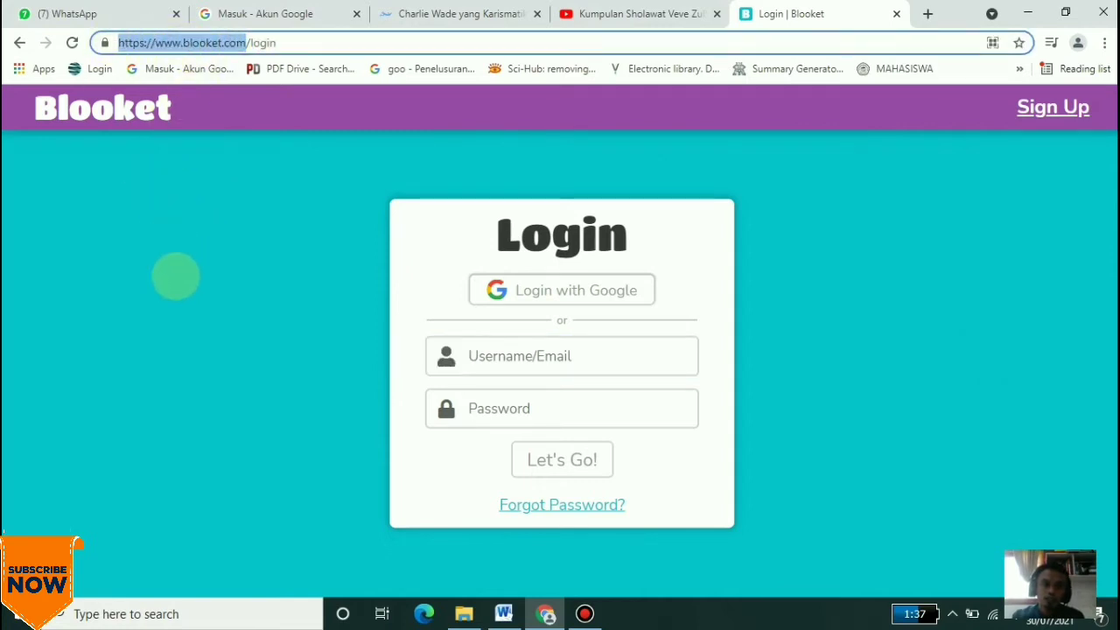
pyautogui.click(871, 205)
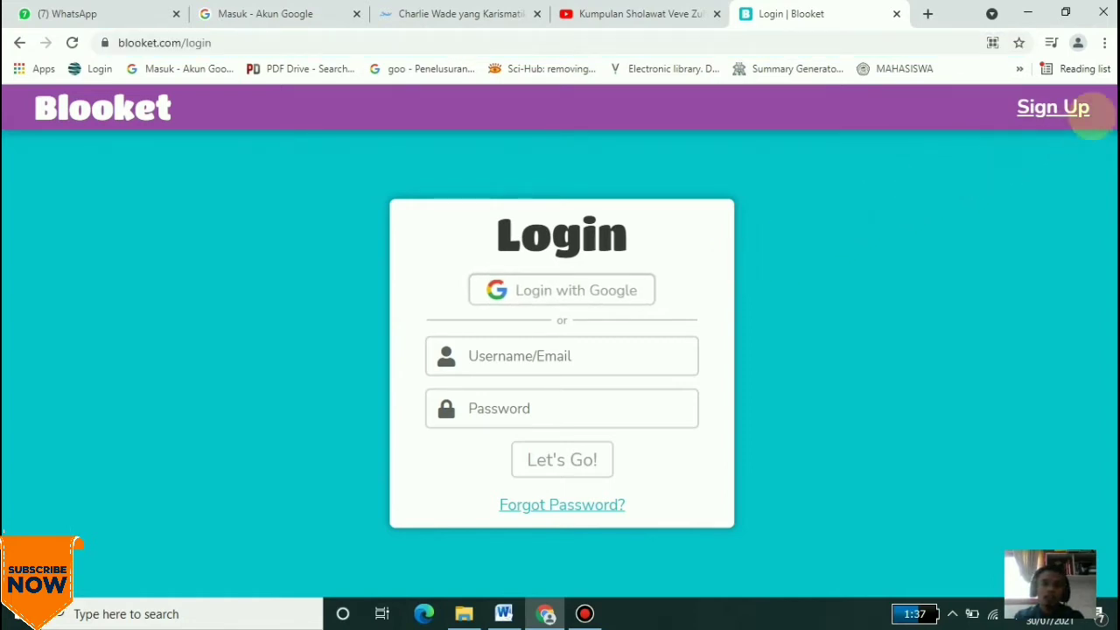
pyautogui.click(1053, 108)
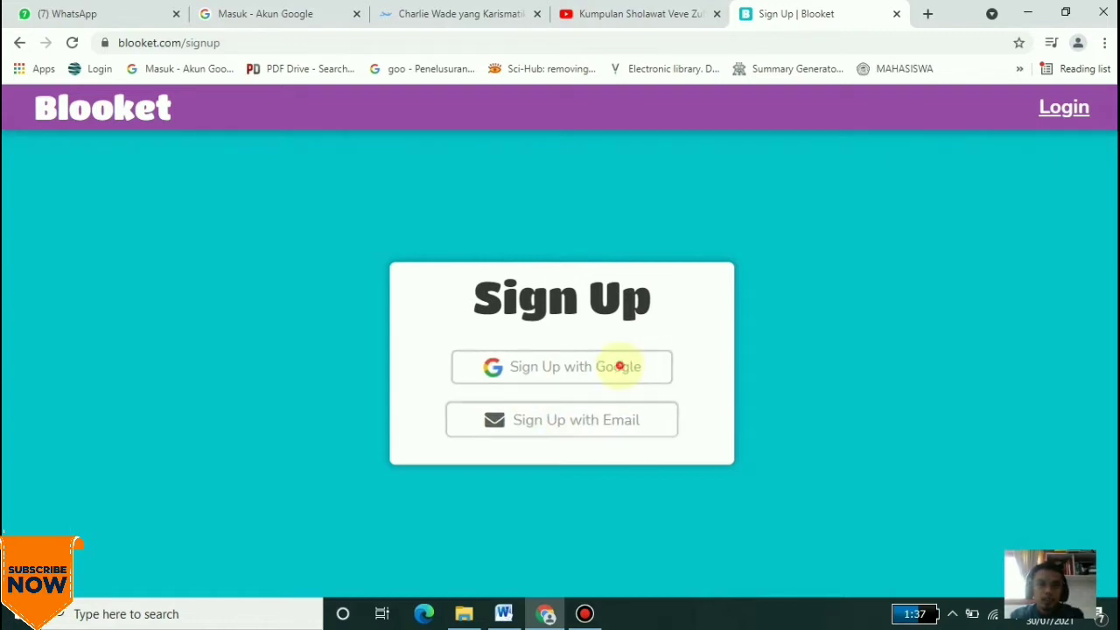
pyautogui.click(619, 366)
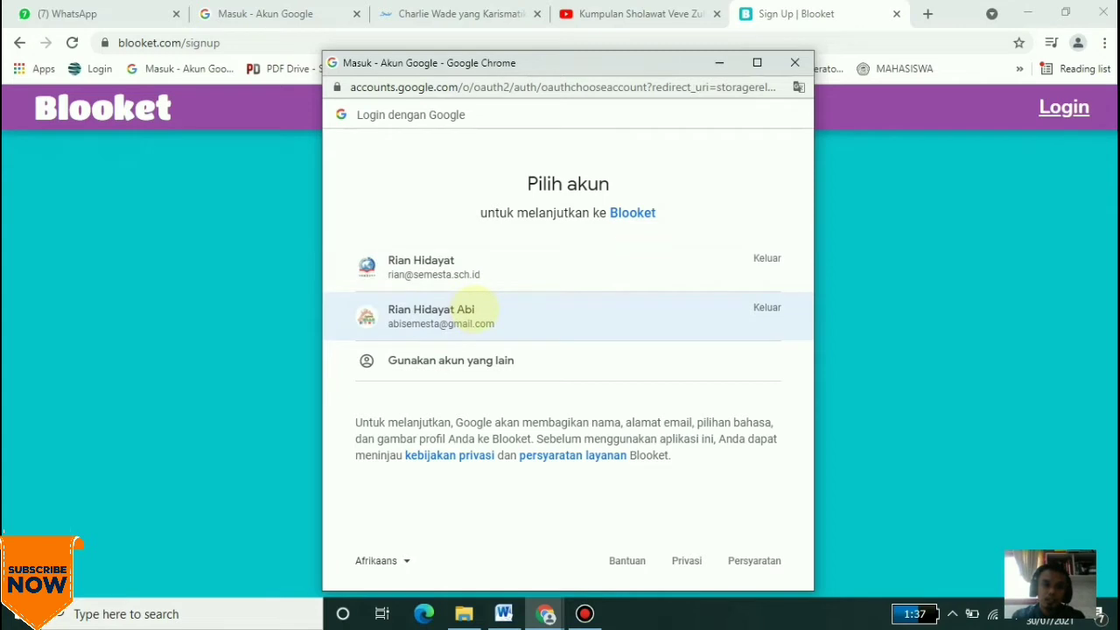
pyautogui.click(474, 309)
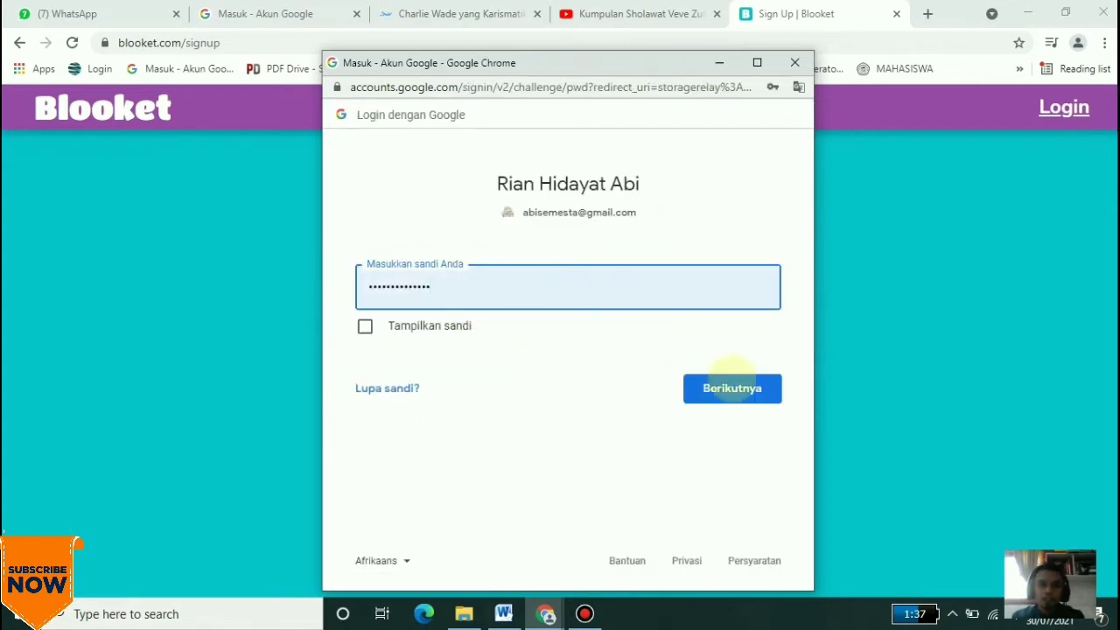
pyautogui.click(733, 385)
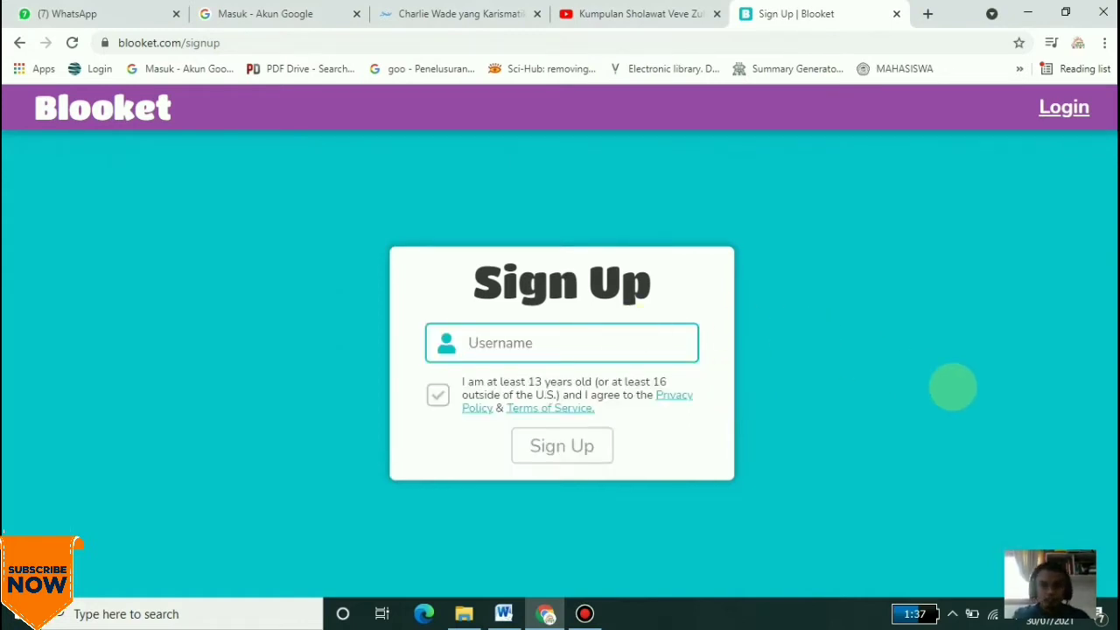
# Enter the chosen username, accept the age and terms agreement, and submit the sign-up
pyautogui.write('r')
pyautogui.press('BackSpace')
pyautogui.write('RianGuruAgamaIs')
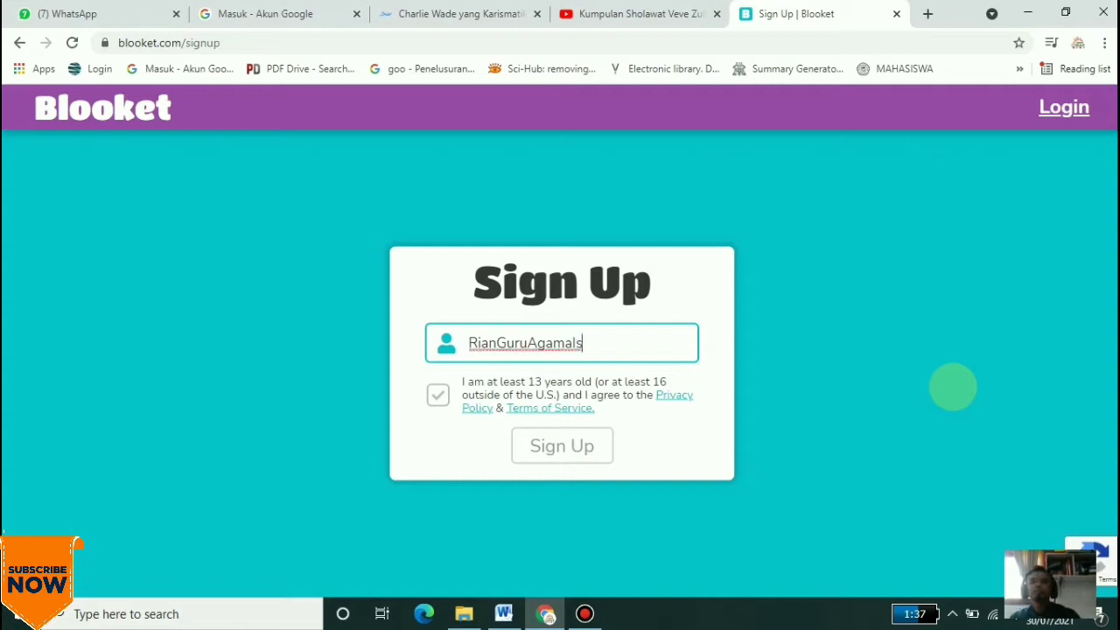
pyautogui.press('BackSpace')
pyautogui.press('BackSpace')
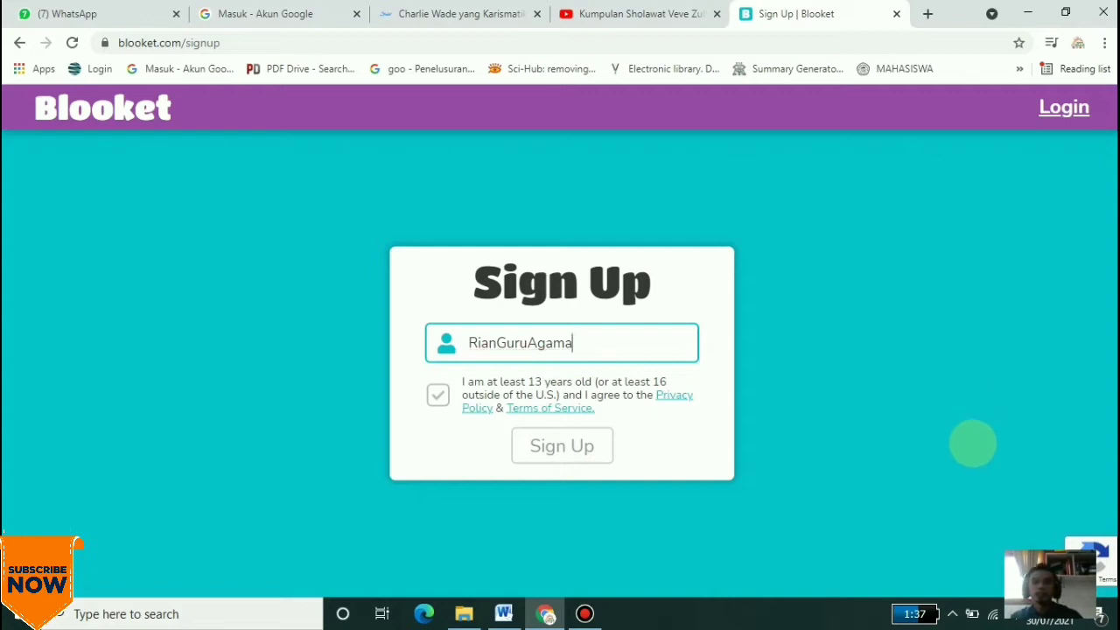
pyautogui.click(560, 443)
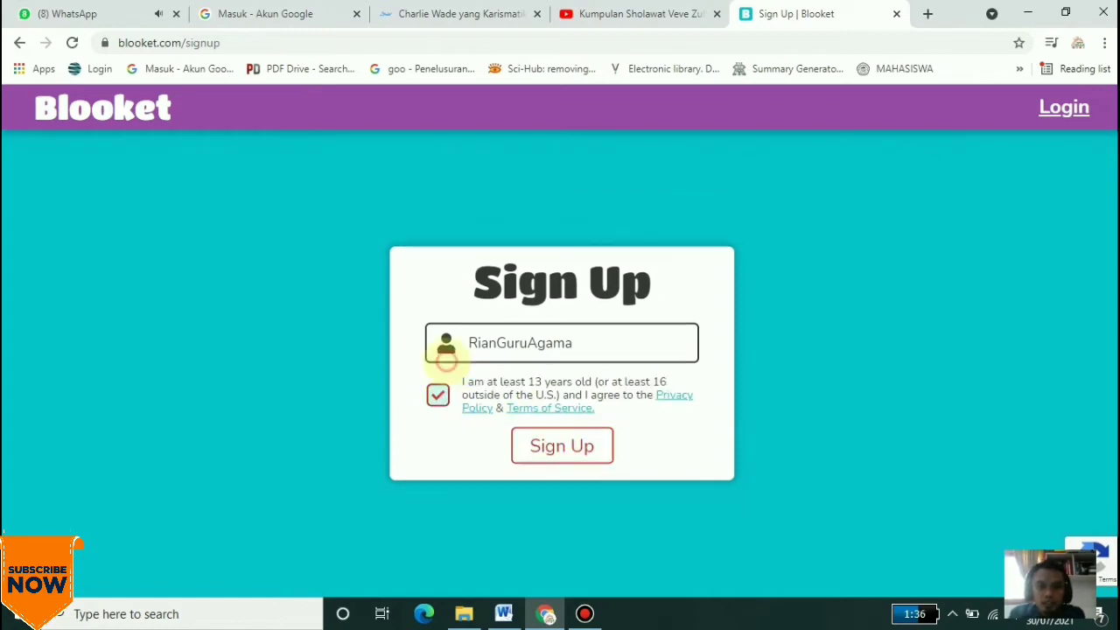
pyautogui.click(562, 446)
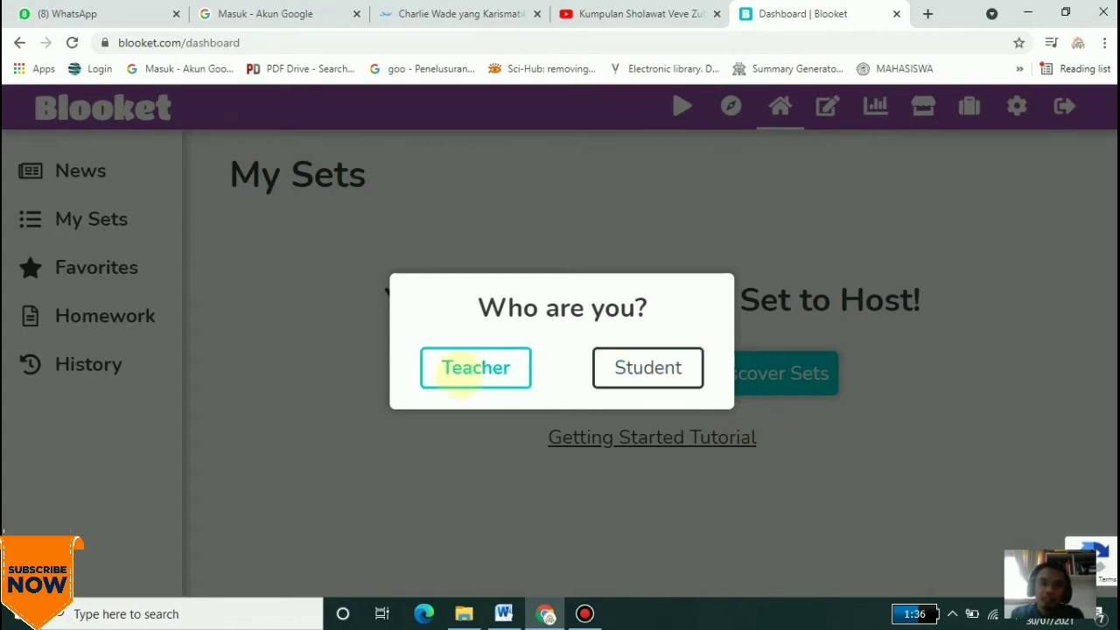
# Choose the Teacher role for the new account and go through the Welcome Tour to its end
pyautogui.click(459, 373)
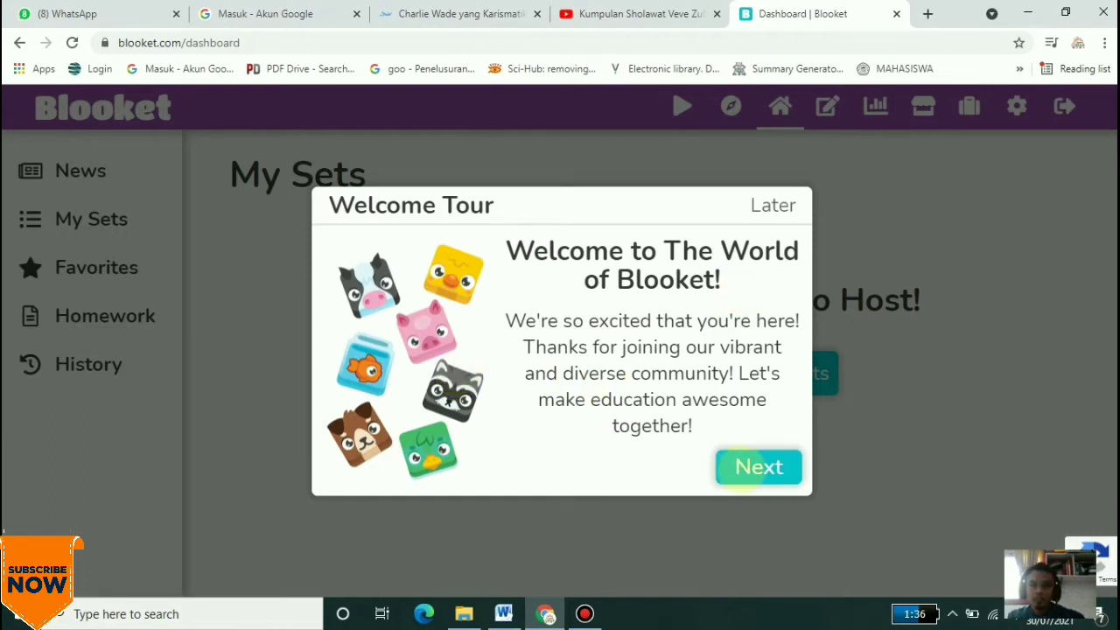
pyautogui.click(742, 472)
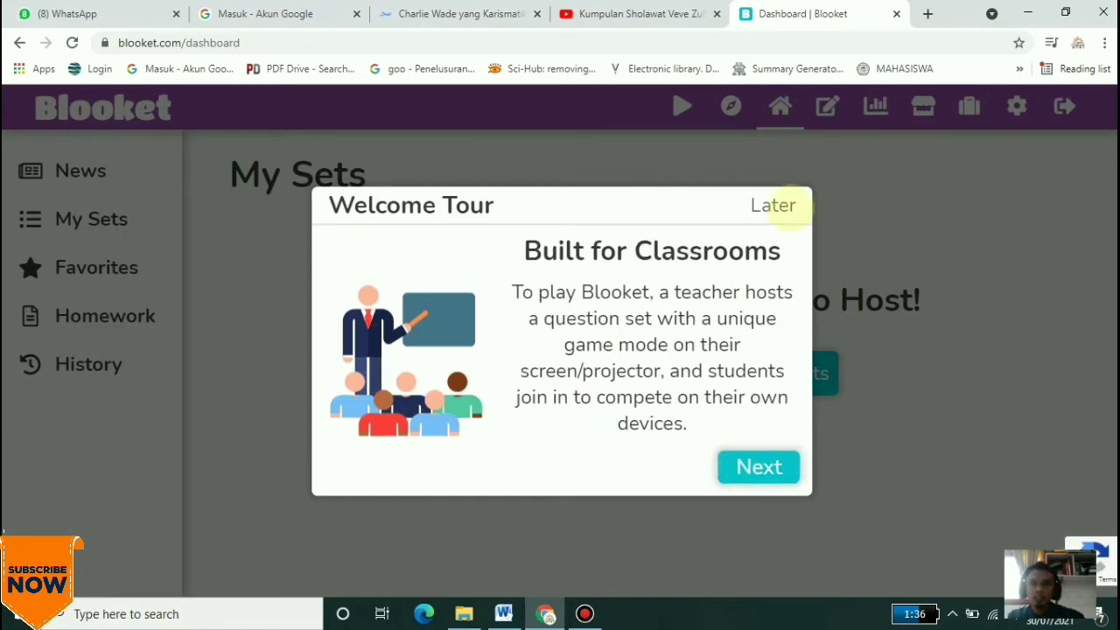
pyautogui.click(755, 468)
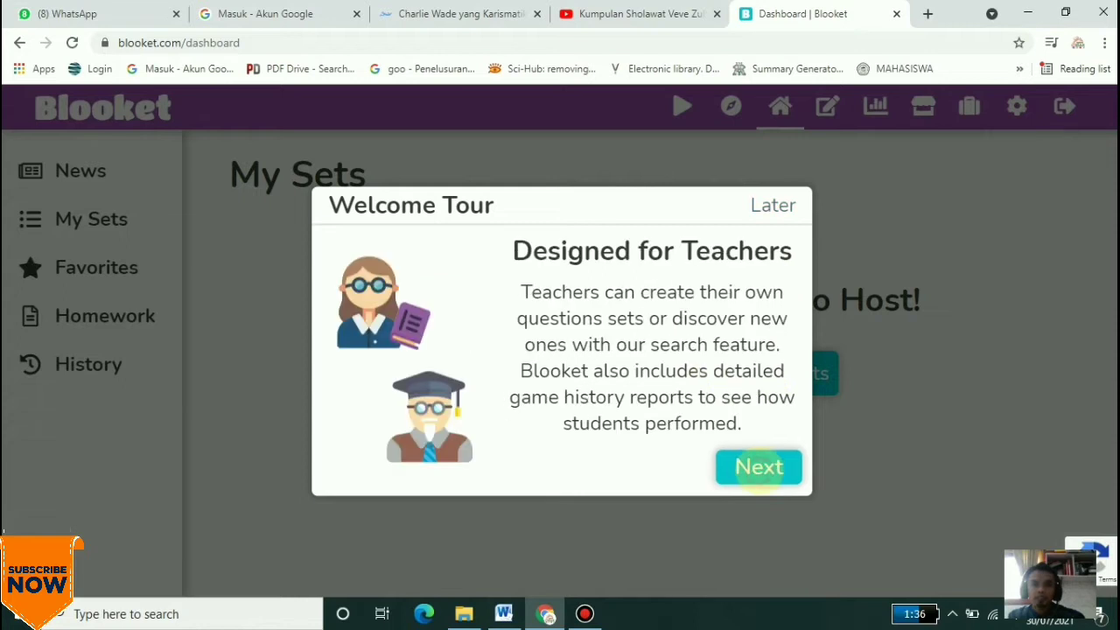
pyautogui.click(758, 468)
pyautogui.click(759, 468)
pyautogui.click(758, 468)
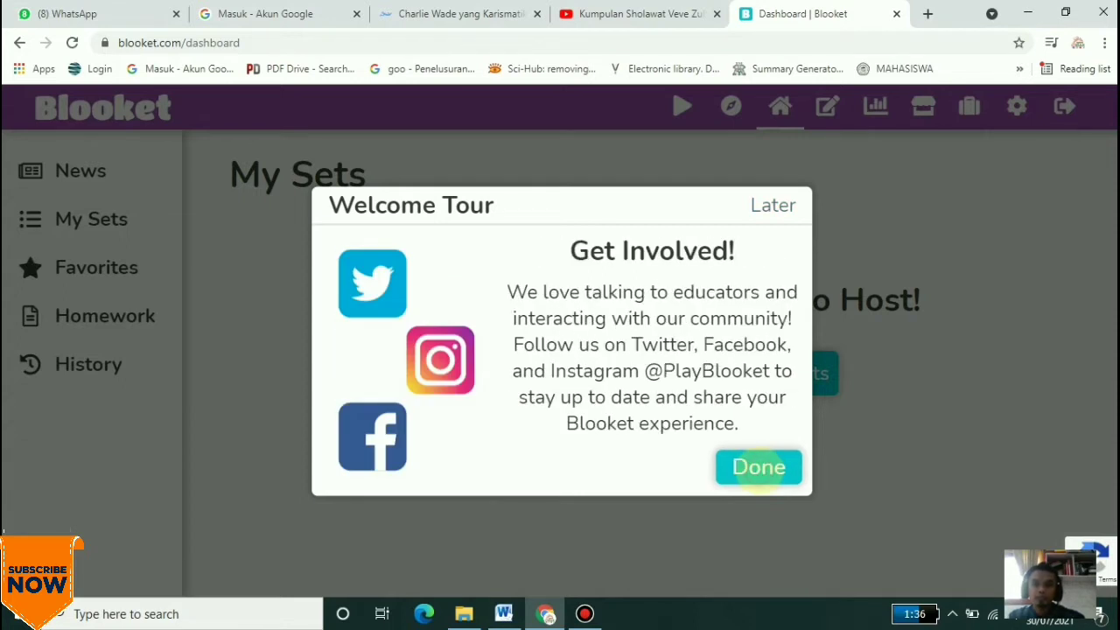
pyautogui.click(758, 468)
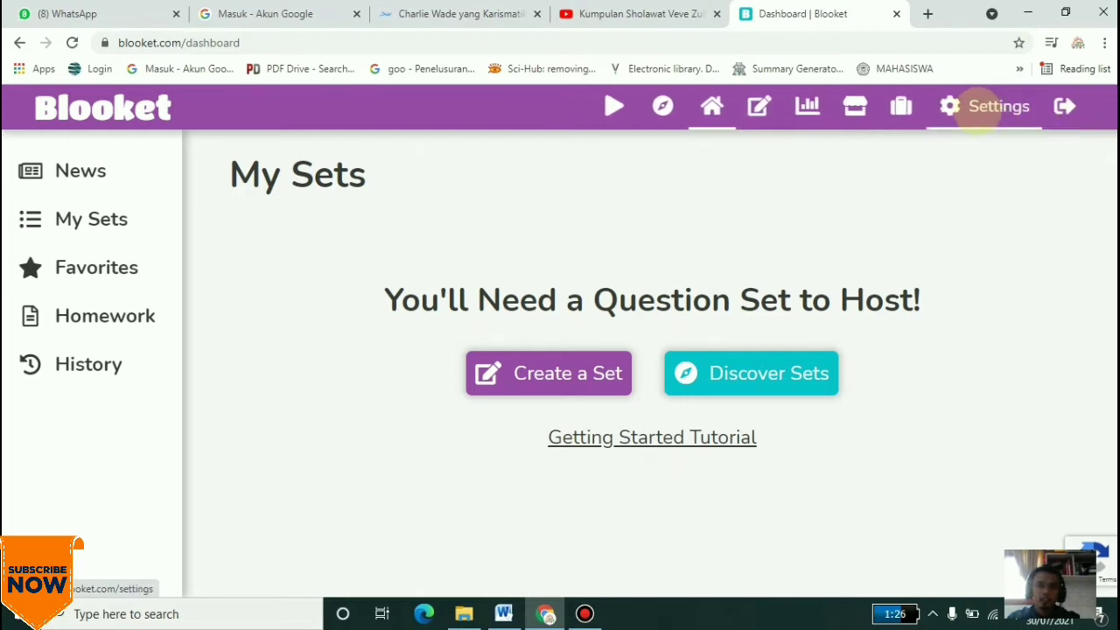
# Open the account settings and review the profile details and the Edit Info options
pyautogui.click(982, 114)
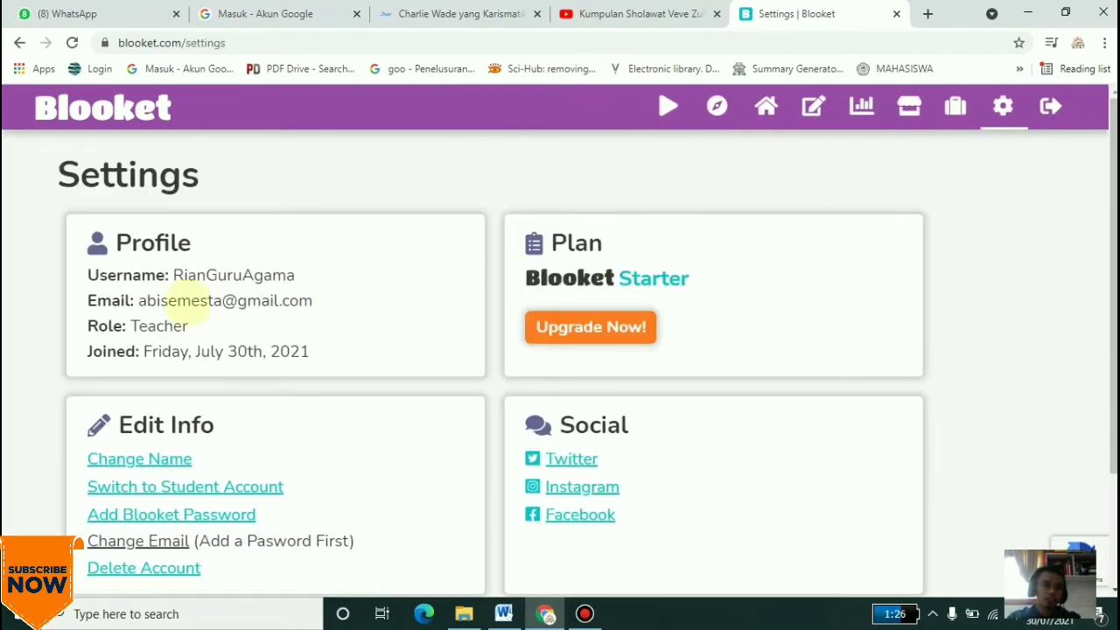
pyautogui.scroll(-2, 189, 295)
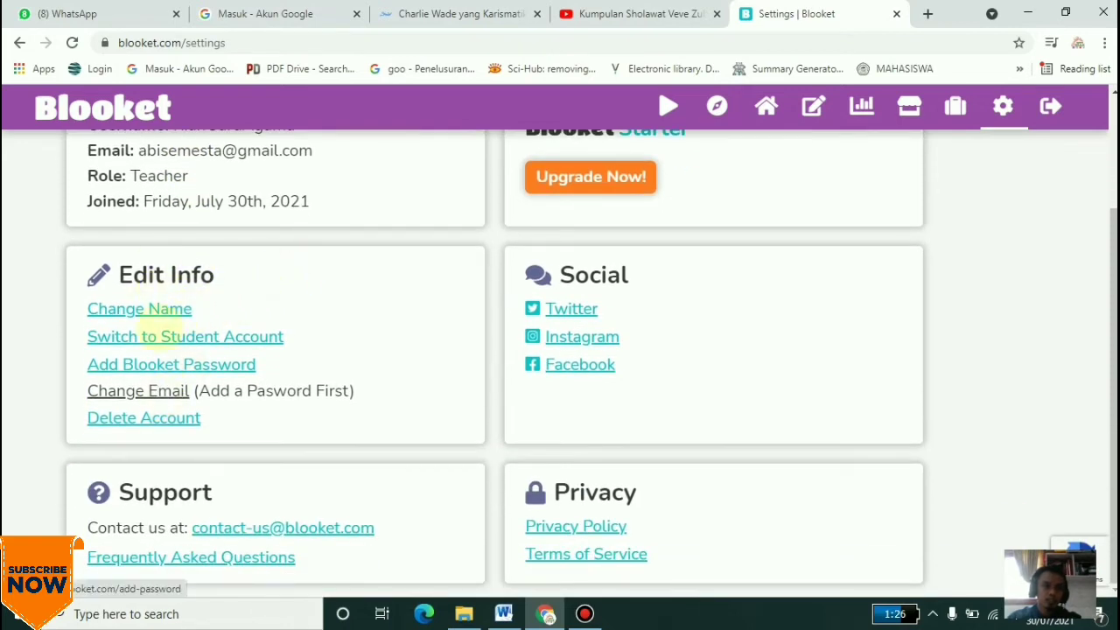
pyautogui.scroll(2, 338, 287)
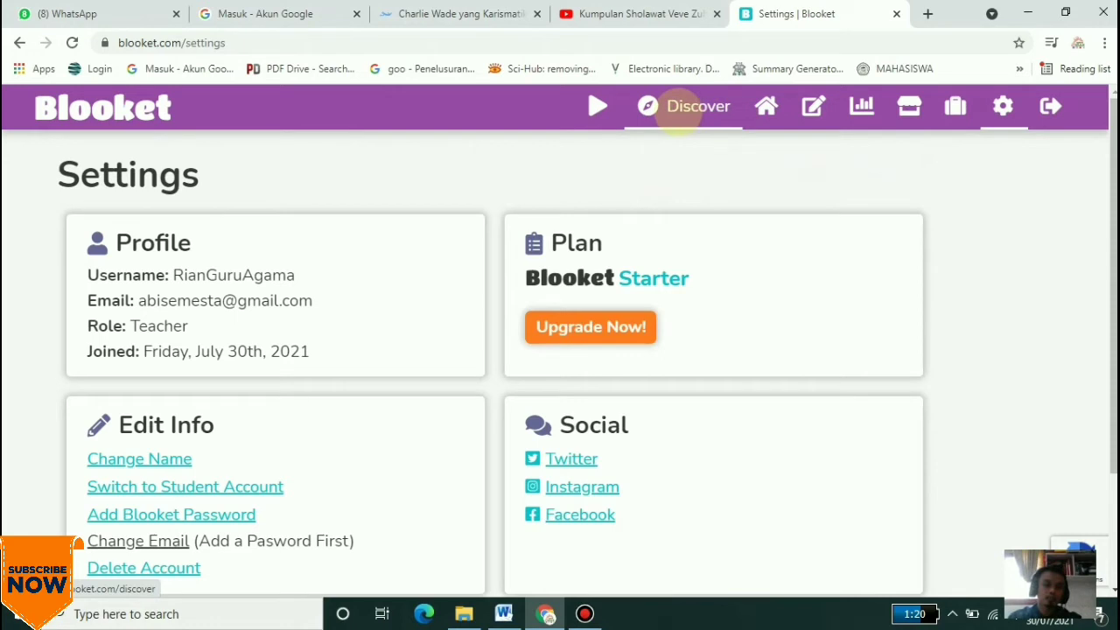
# Open the Discover page and browse the question sets offered there
pyautogui.click(682, 109)
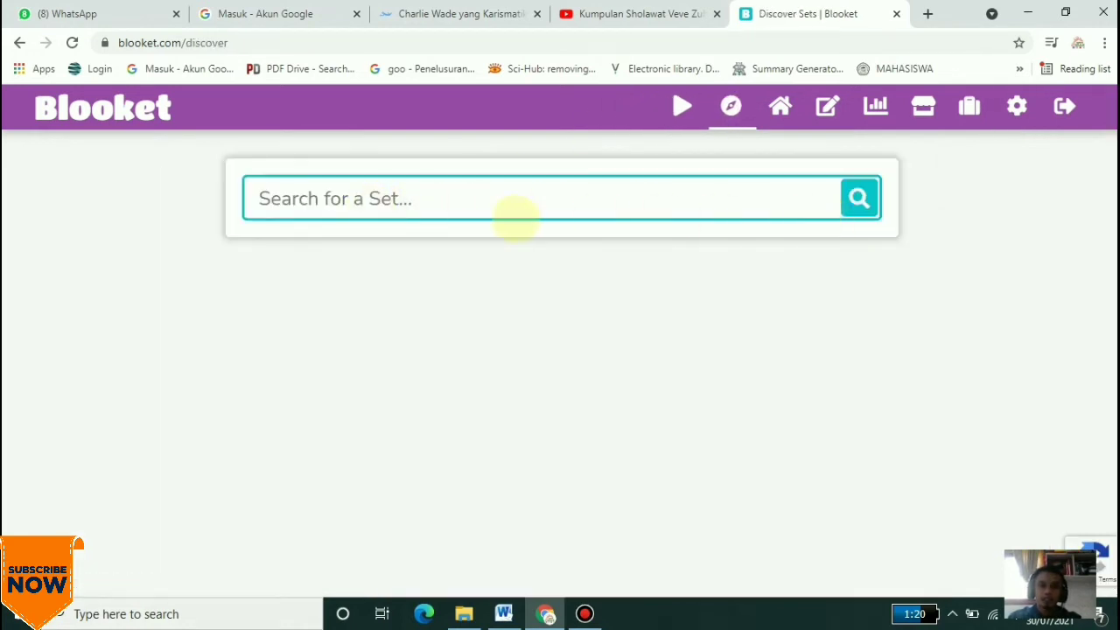
pyautogui.scroll(-6, 904, 375)
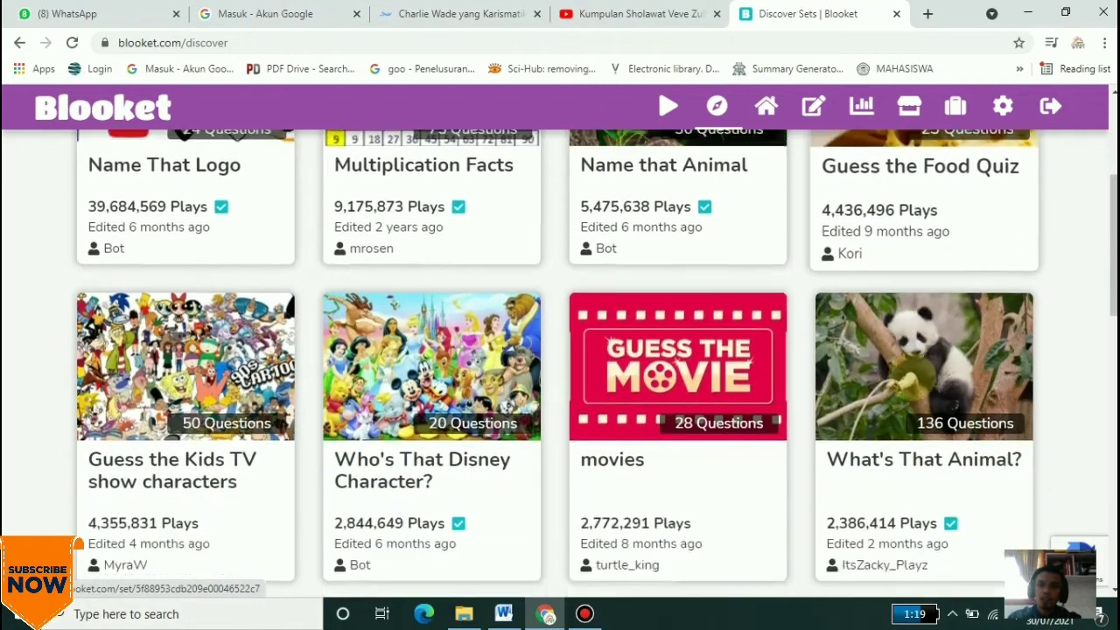
pyautogui.scroll(-6, 739, 378)
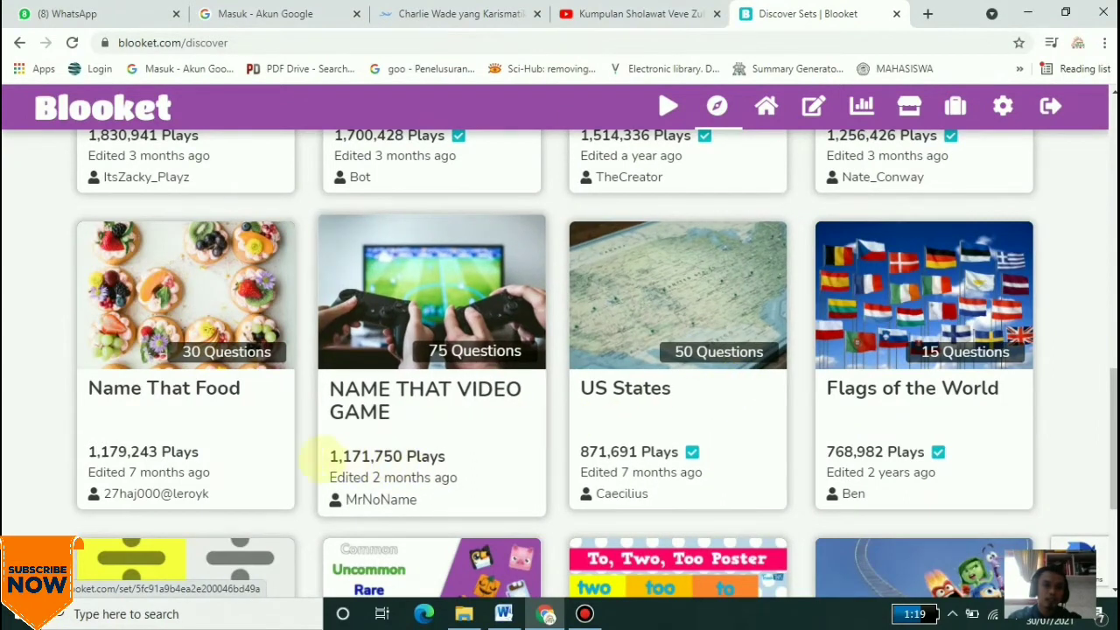
pyautogui.scroll(-3, 437, 445)
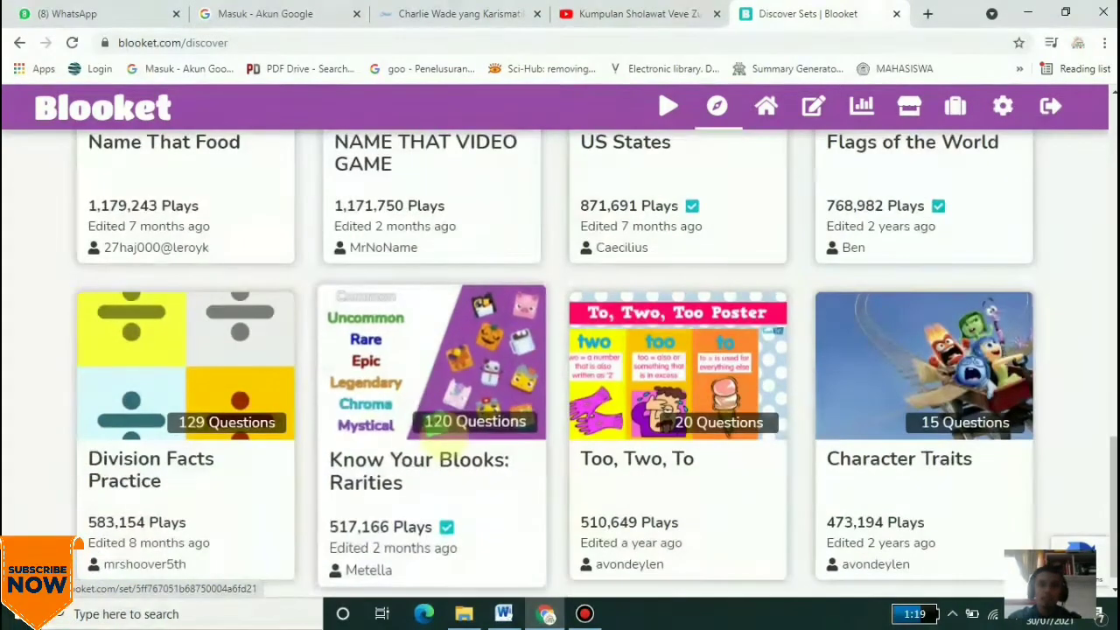
pyautogui.scroll(2, 700, 376)
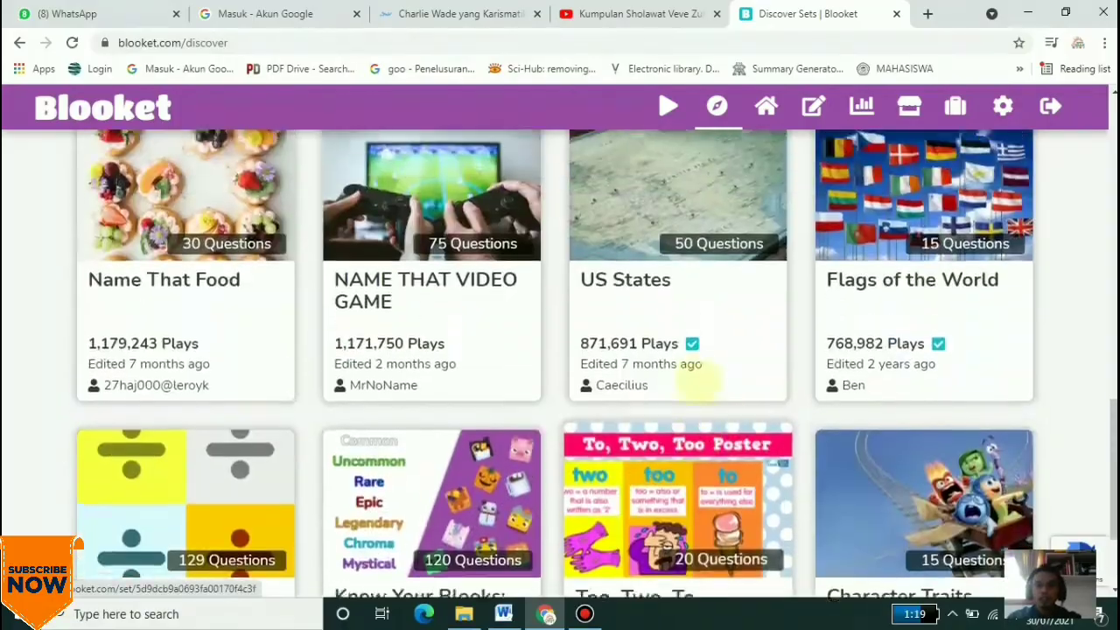
pyautogui.scroll(6, 700, 376)
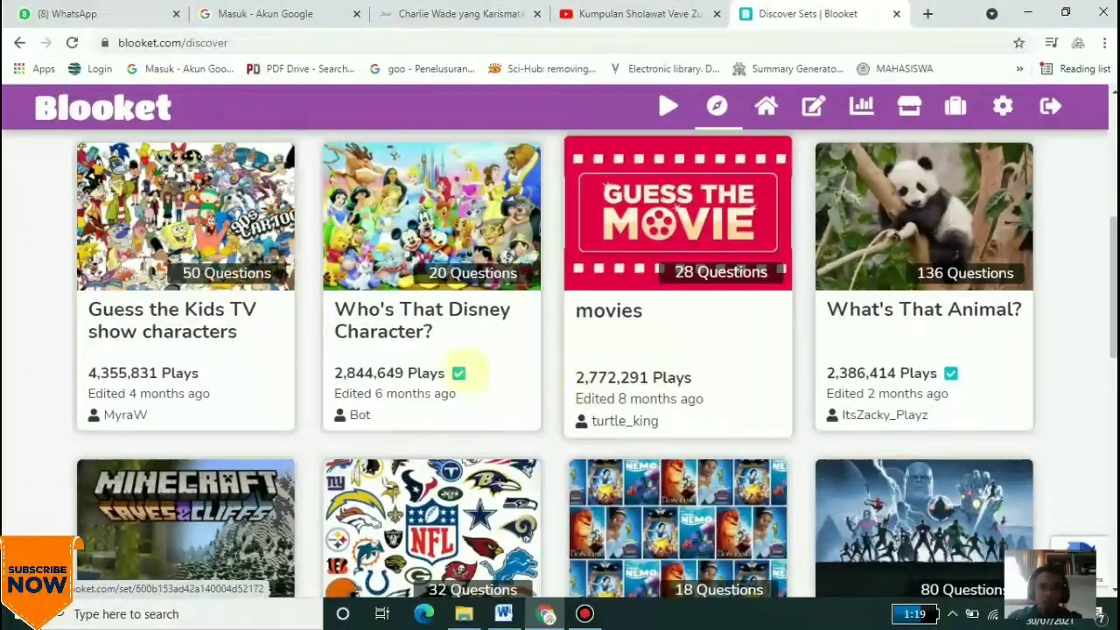
pyautogui.scroll(-1, 937, 375)
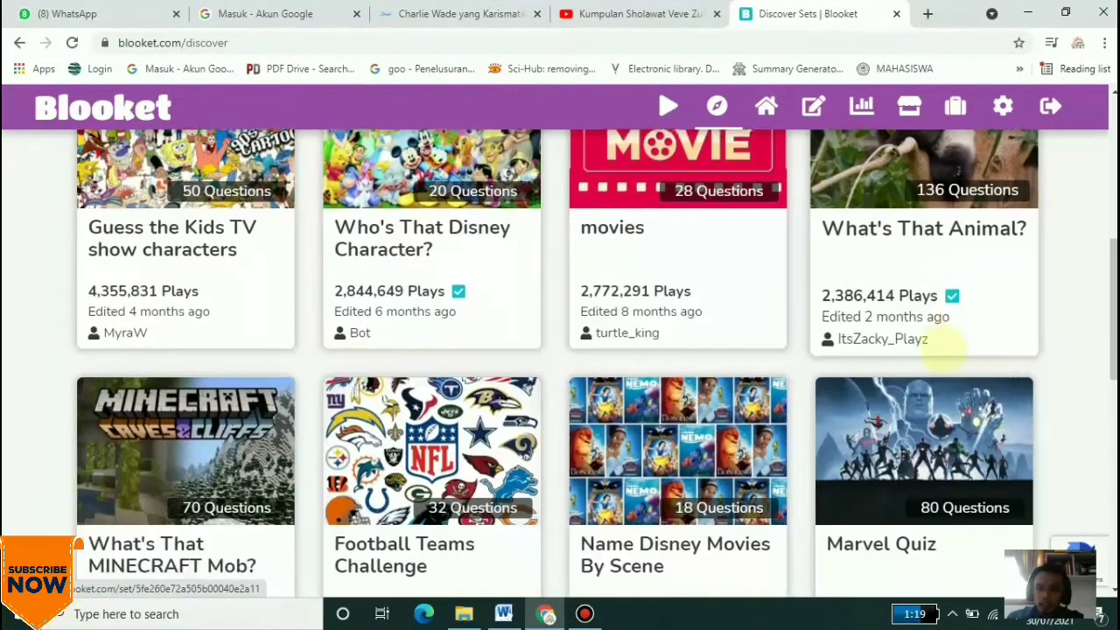
pyautogui.scroll(-1, 945, 348)
pyautogui.scroll(8, 490, 245)
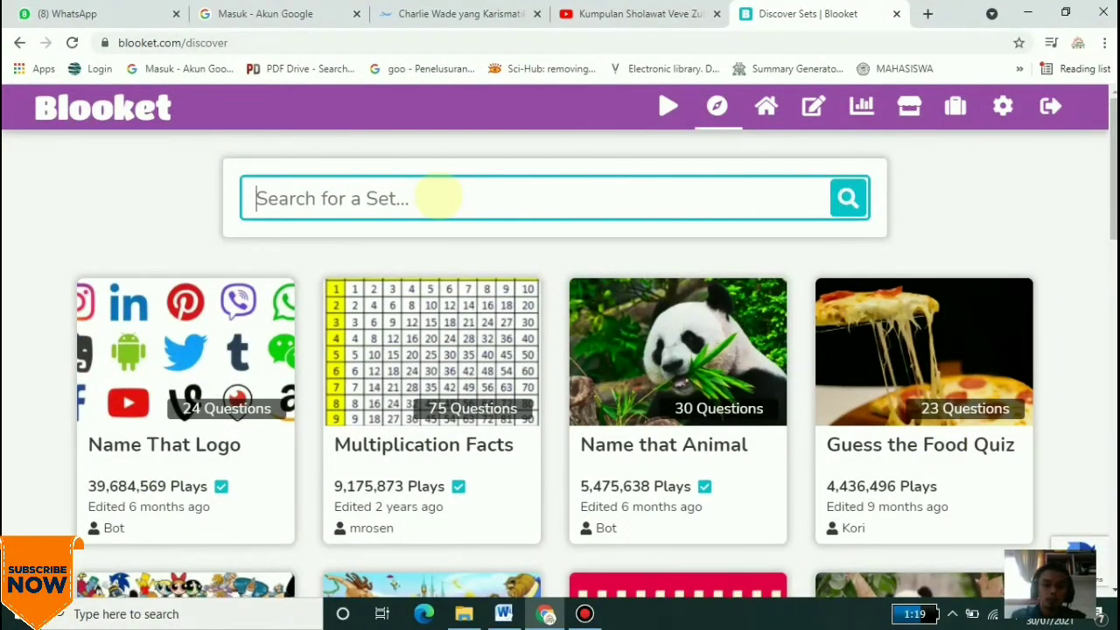
# Search the question sets for "bahasa indonesia" and browse the results
pyautogui.write('bahasa indonesia')
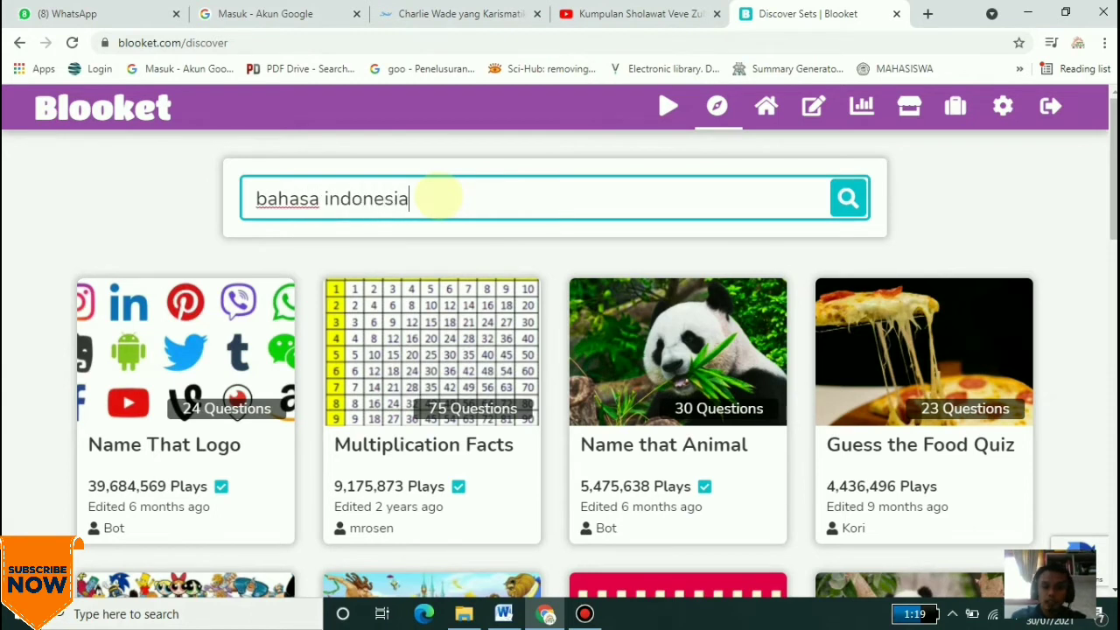
pyautogui.press('Return')
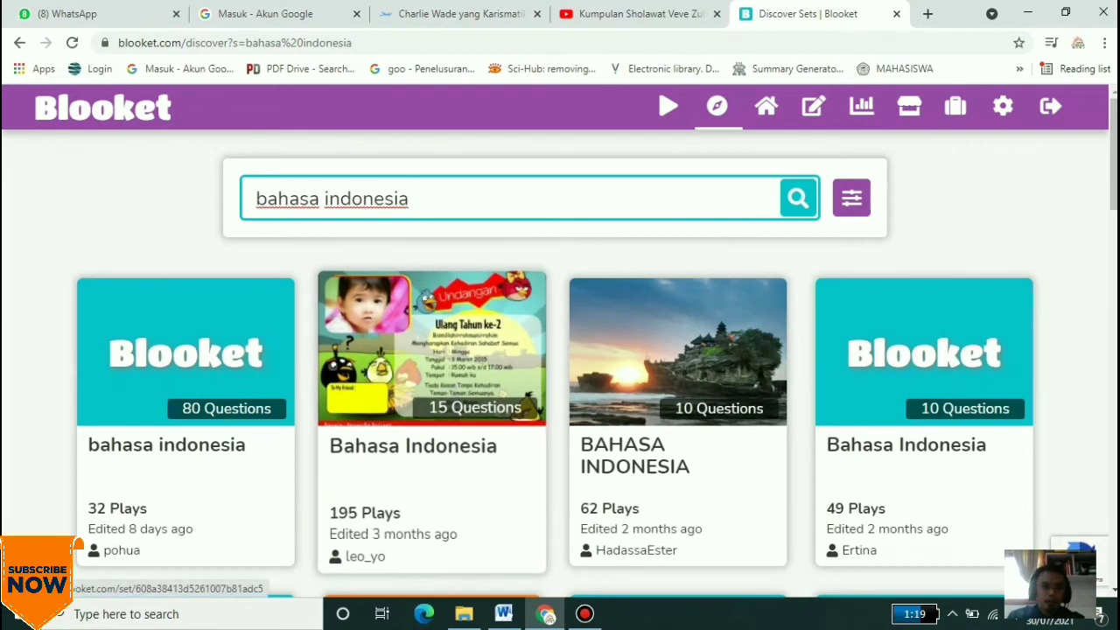
pyautogui.scroll(-2, 884, 350)
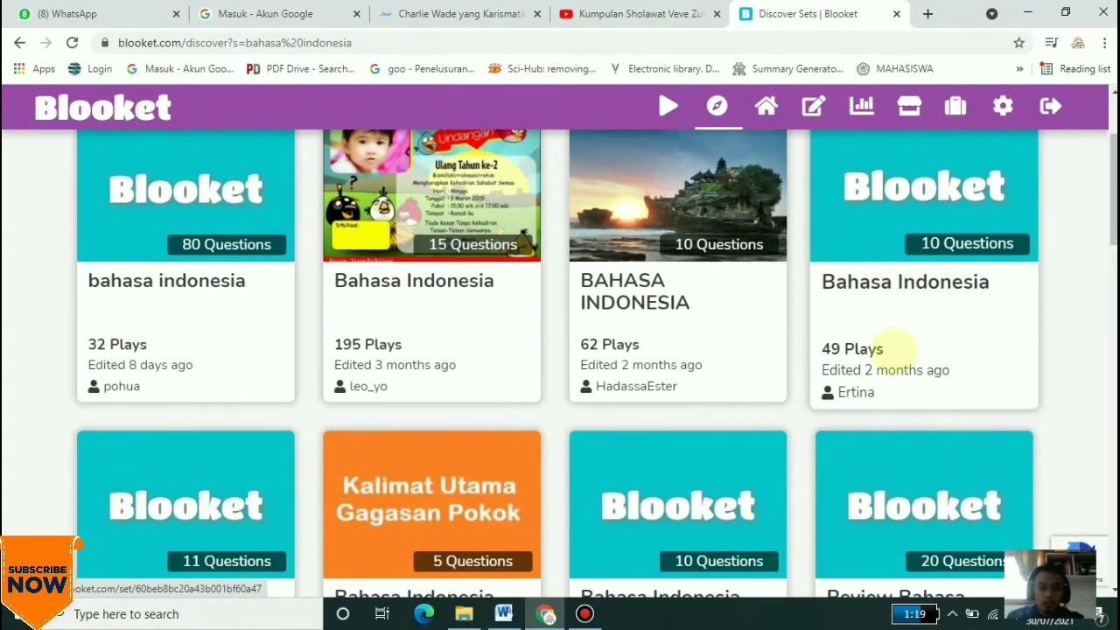
pyautogui.scroll(-4, 883, 350)
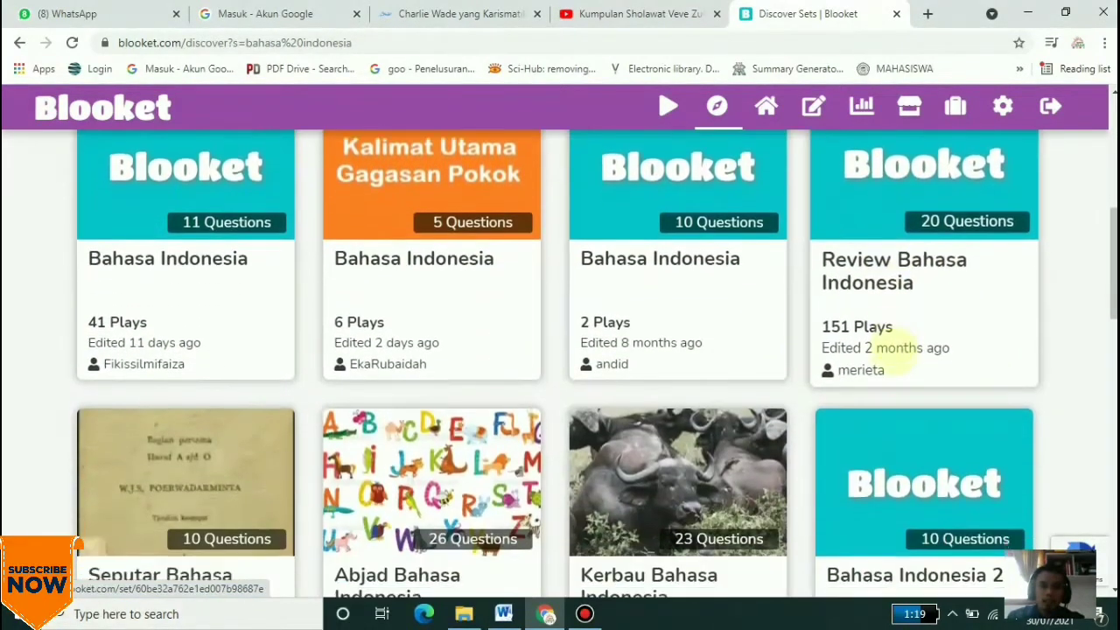
pyautogui.scroll(-7, 897, 347)
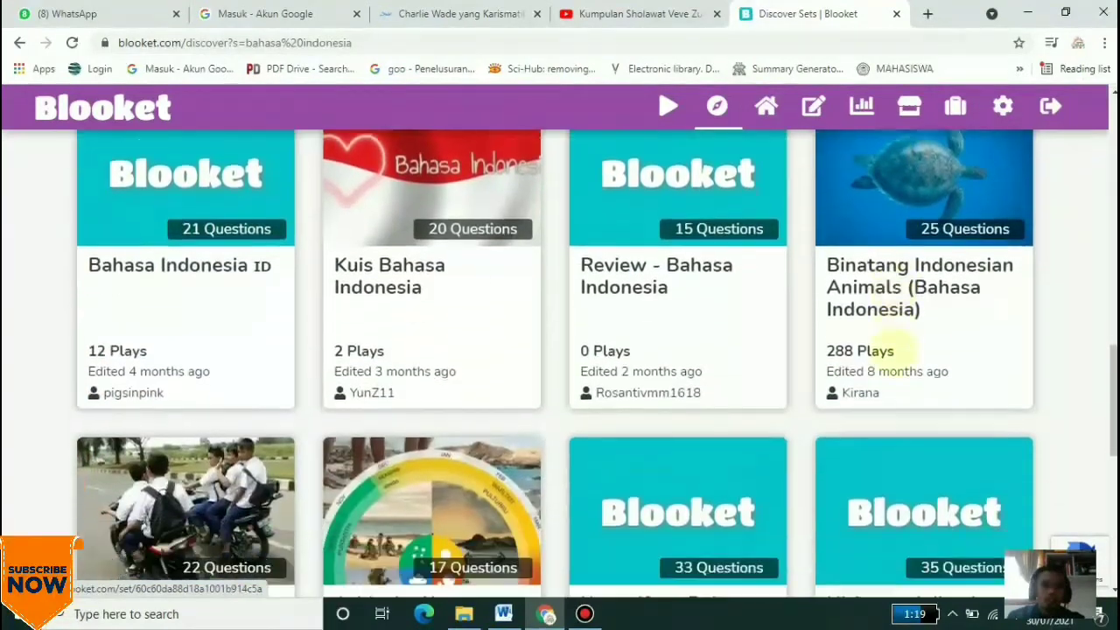
pyautogui.scroll(-8, 883, 347)
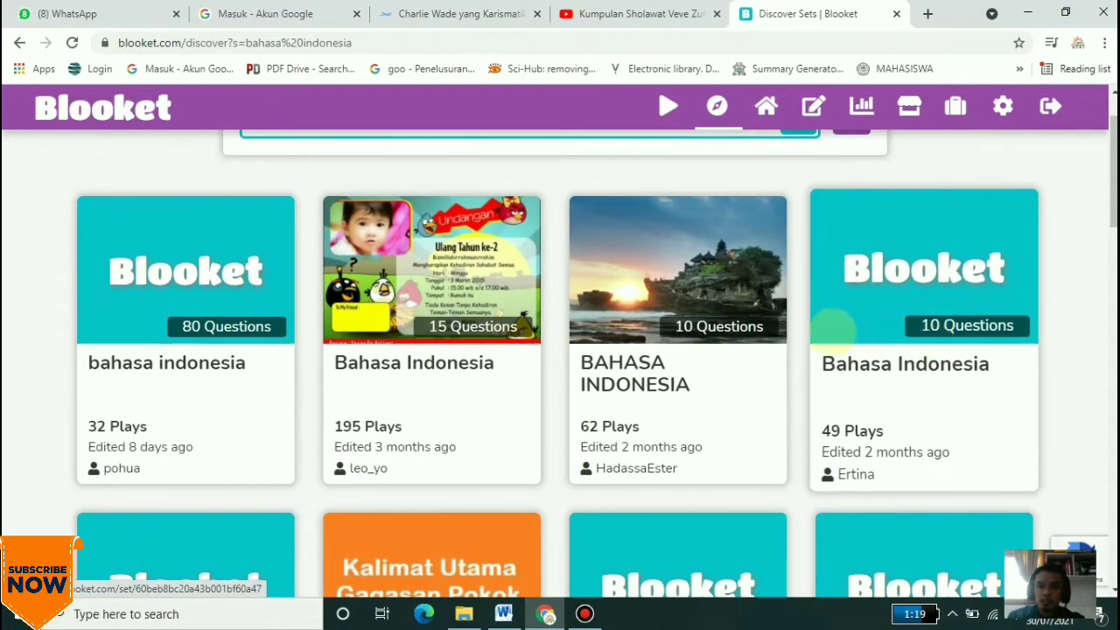
# Open the 15-question Bahasa Indonesia set with the birthday invitation cover and look through its questions
pyautogui.click(429, 298)
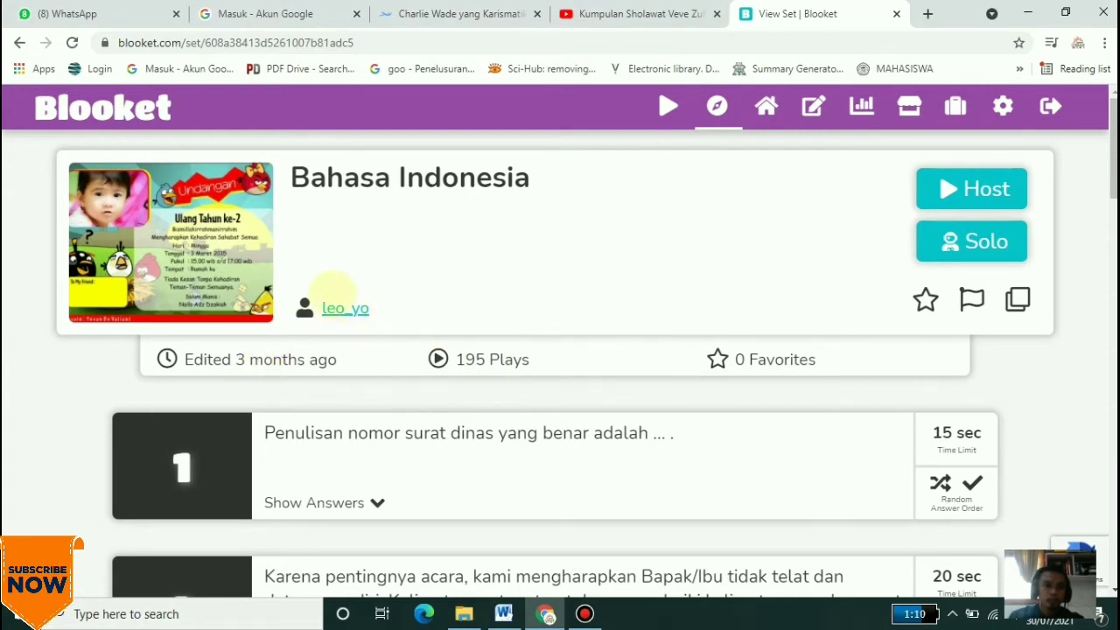
pyautogui.scroll(-3, 490, 287)
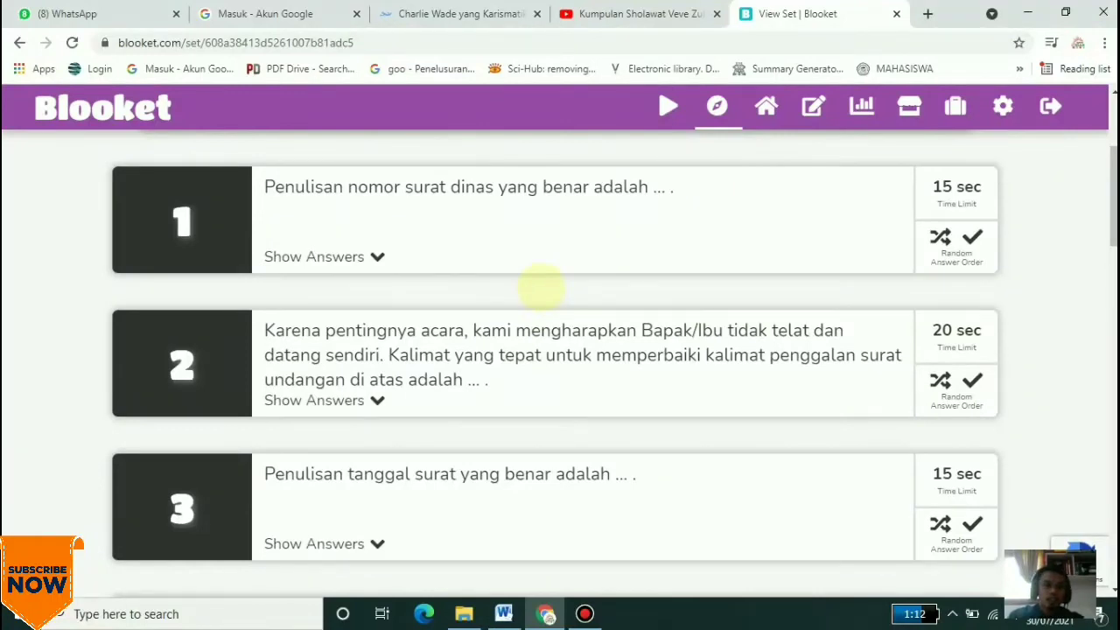
pyautogui.scroll(-3, 541, 286)
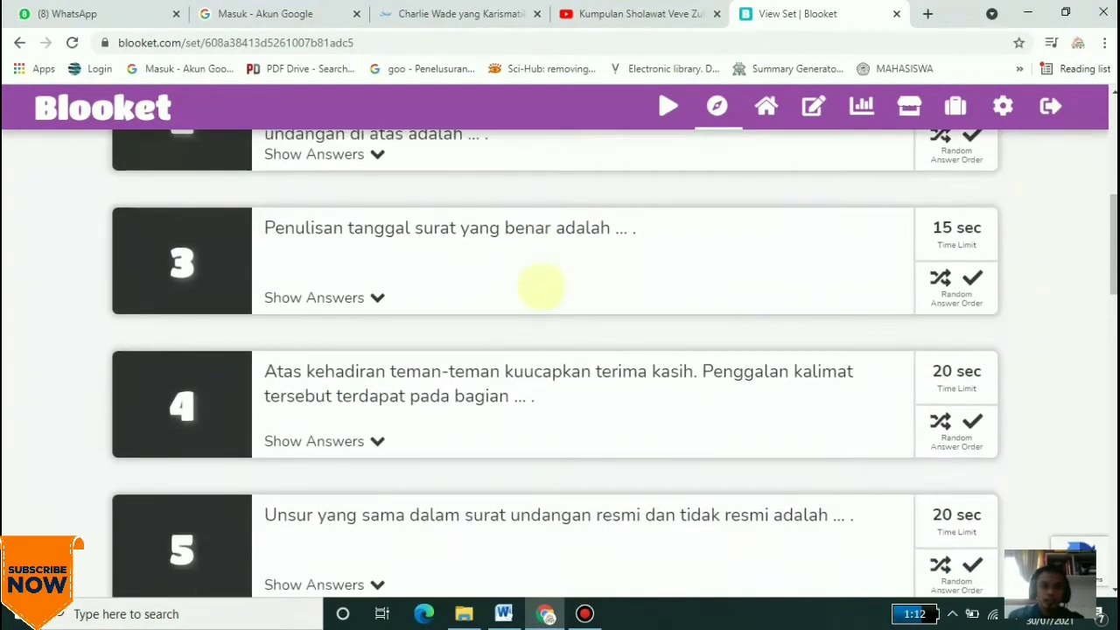
# Look through the remaining questions of the Bahasa Indonesia set and return to its overview
pyautogui.scroll(-7, 541, 286)
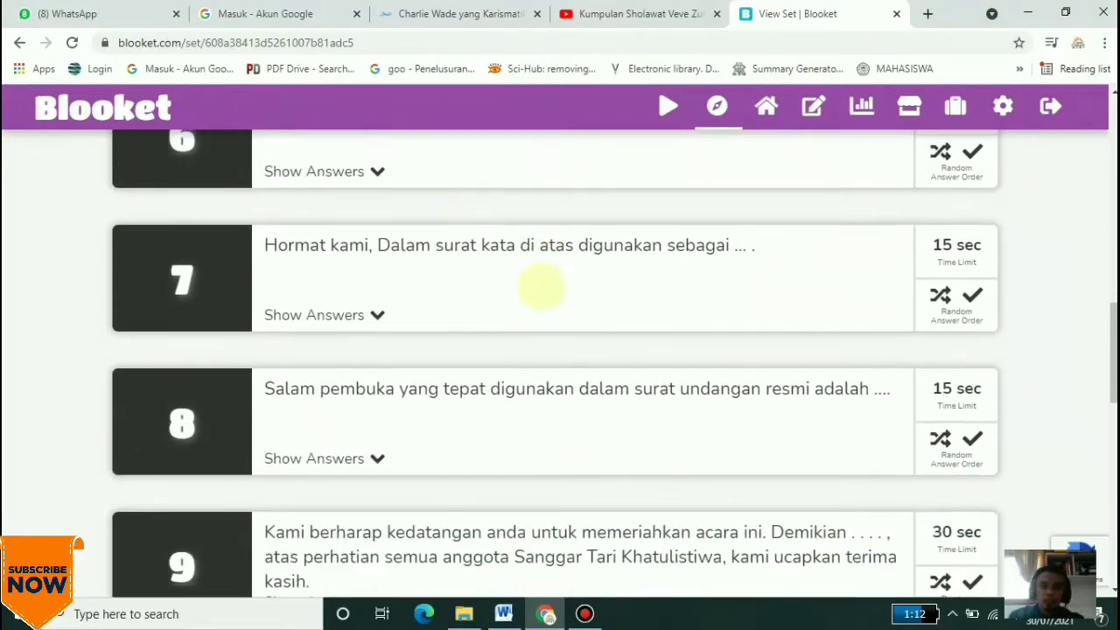
pyautogui.scroll(-2, 540, 286)
pyautogui.scroll(15, 541, 286)
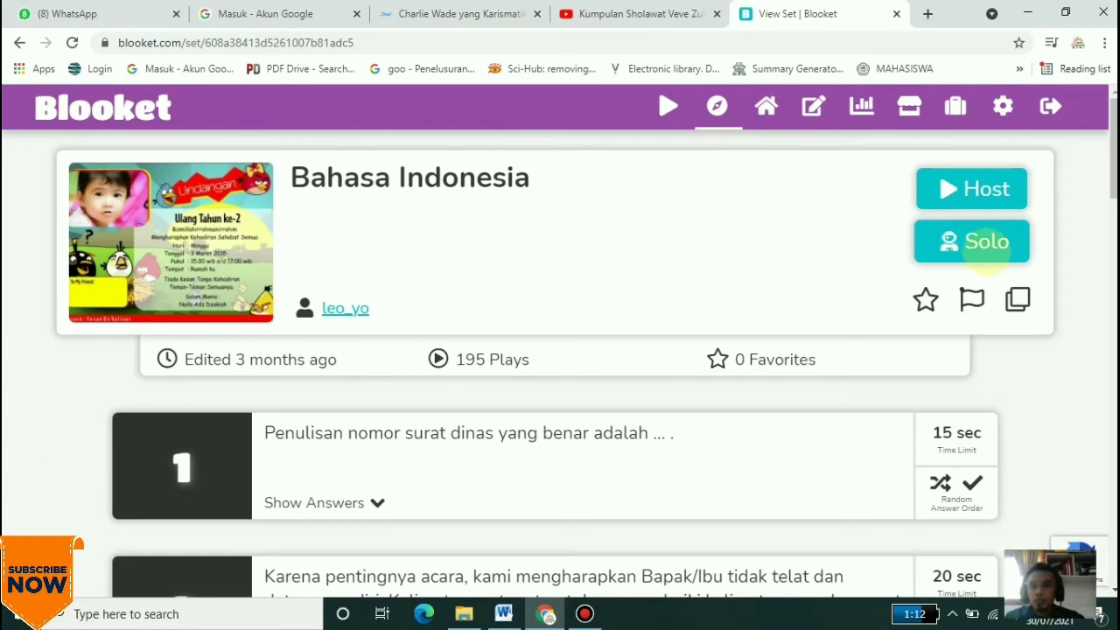
# Open the Bahasa Indonesia set for solo play and review the game modes offered
pyautogui.click(986, 243)
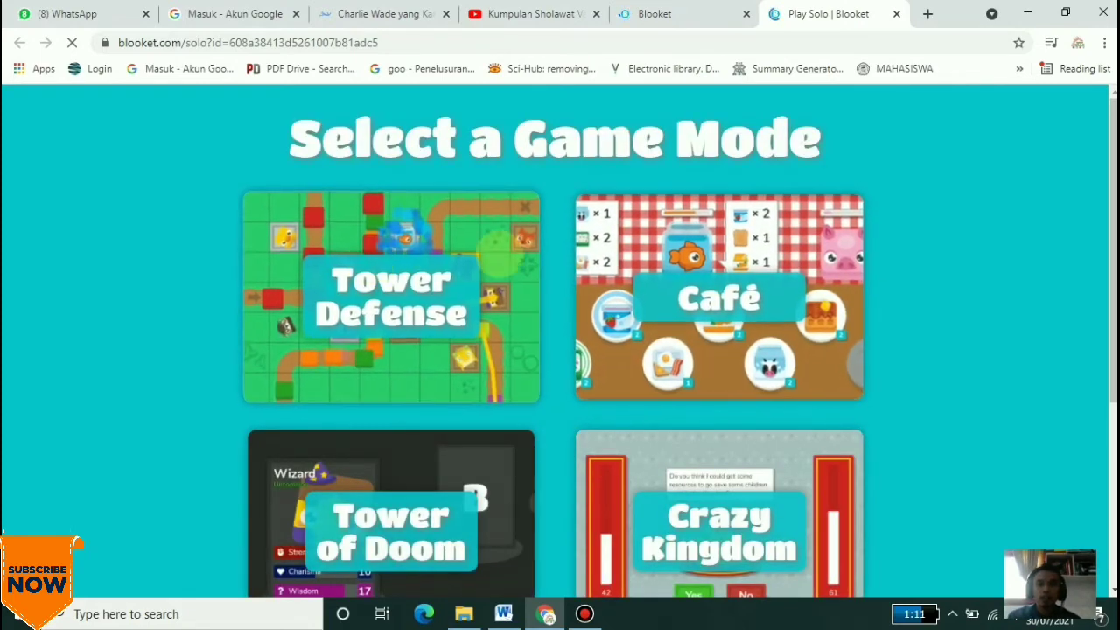
pyautogui.scroll(-4, 739, 306)
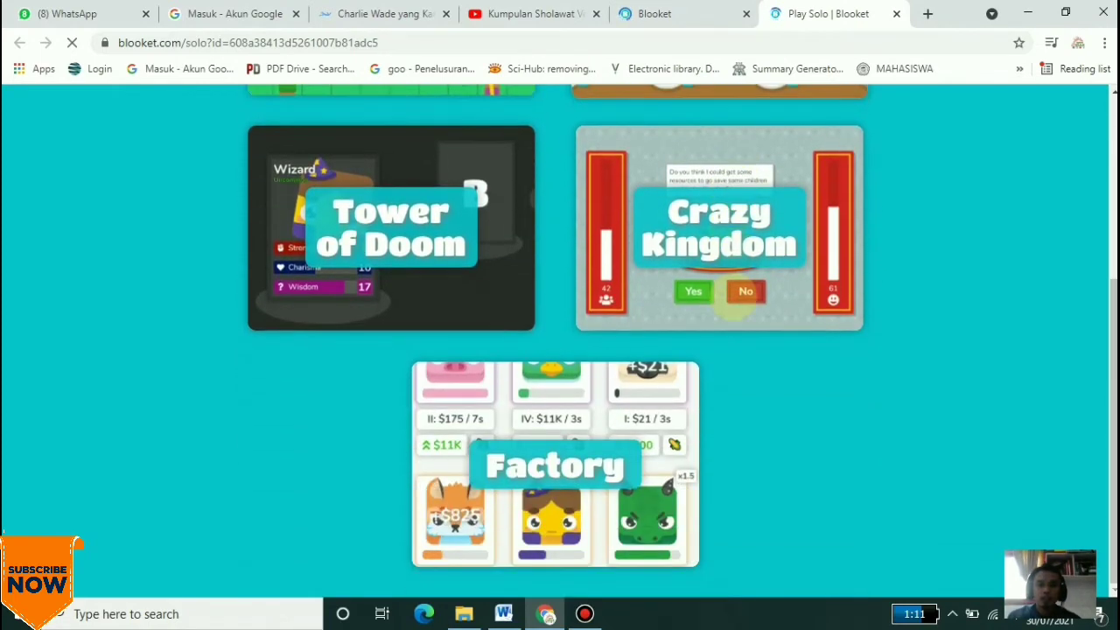
pyautogui.scroll(4, 739, 306)
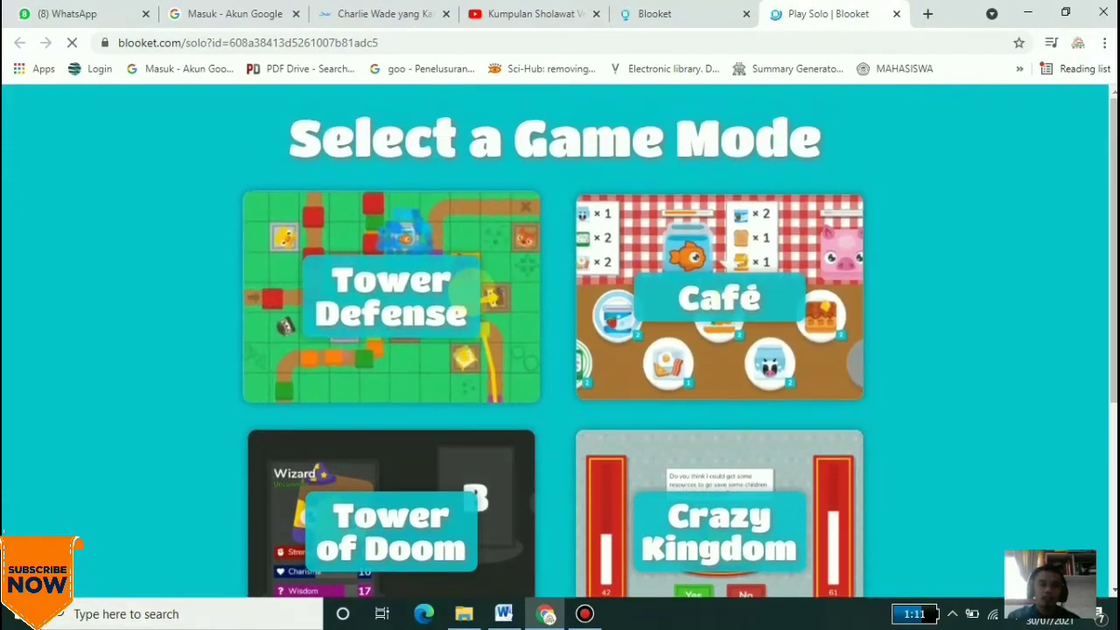
# Check the set's Host option, then review the solo game modes again from Tower Defense to Factory
pyautogui.click(681, 12)
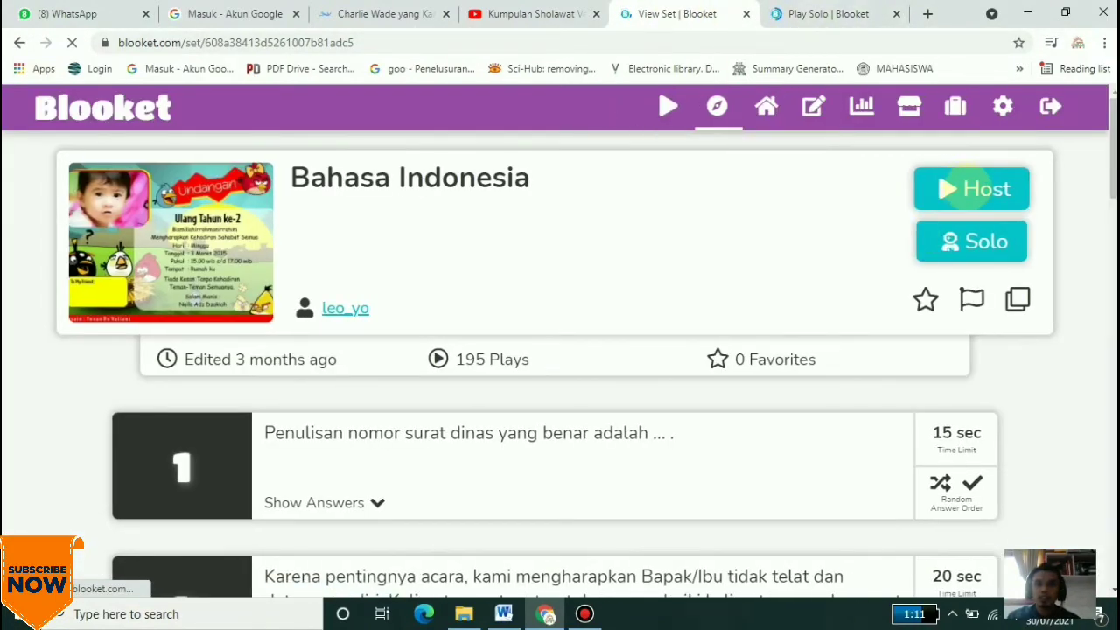
pyautogui.click(973, 188)
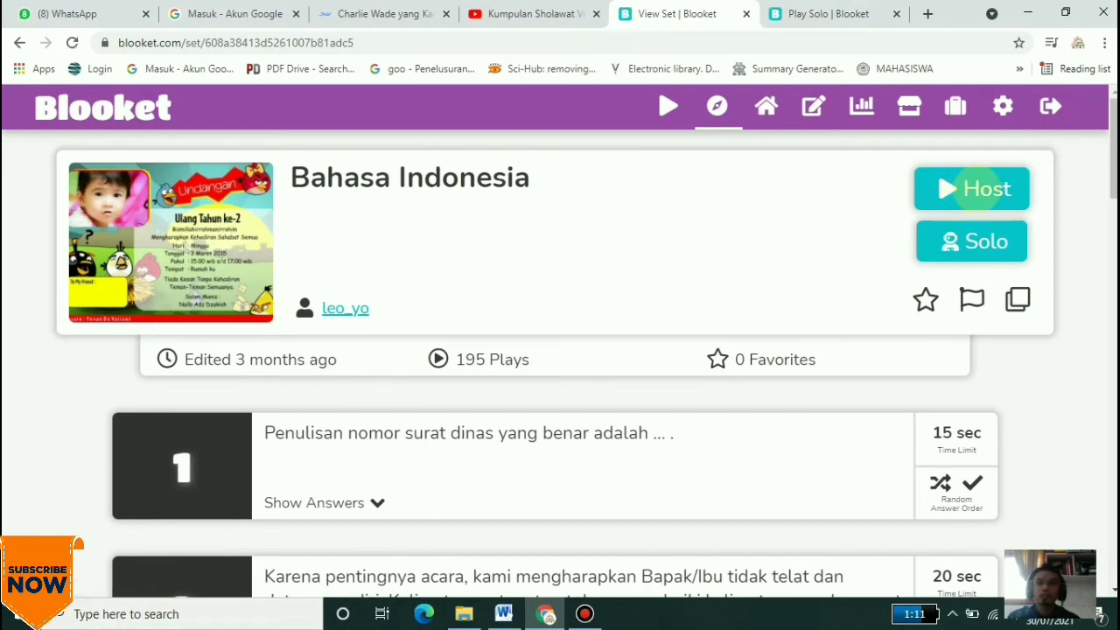
pyautogui.click(862, 16)
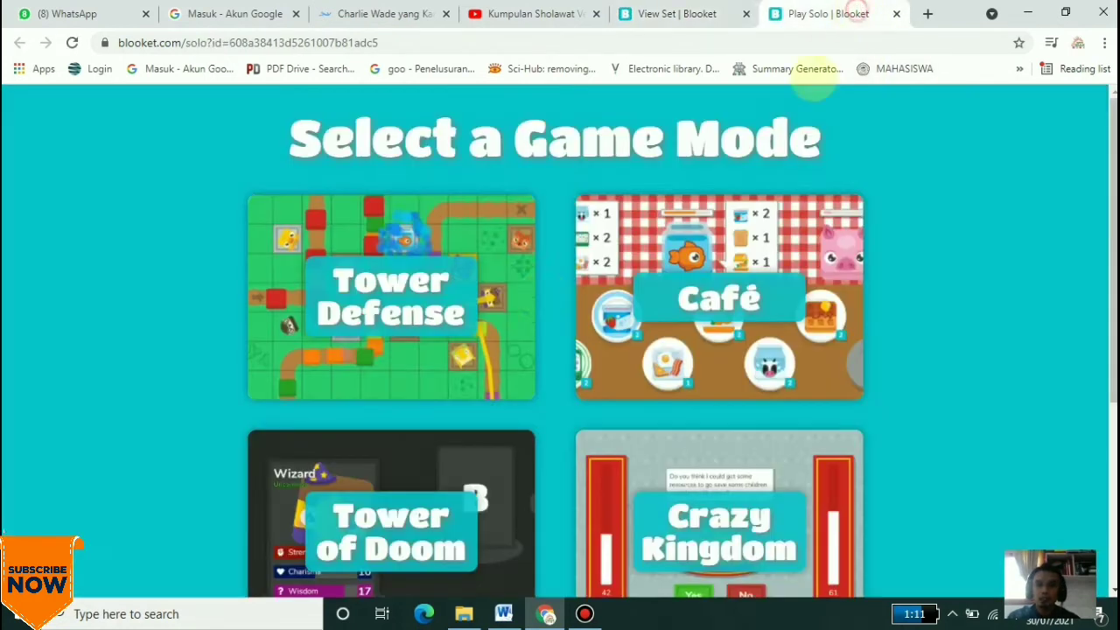
pyautogui.scroll(-1, 463, 315)
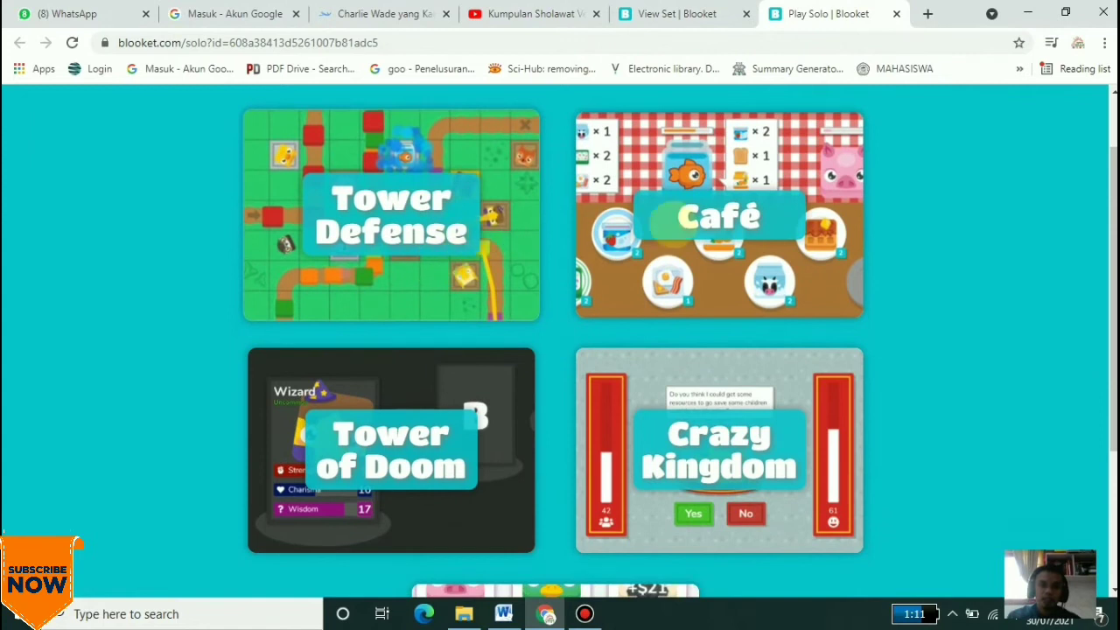
pyautogui.scroll(-2, 441, 289)
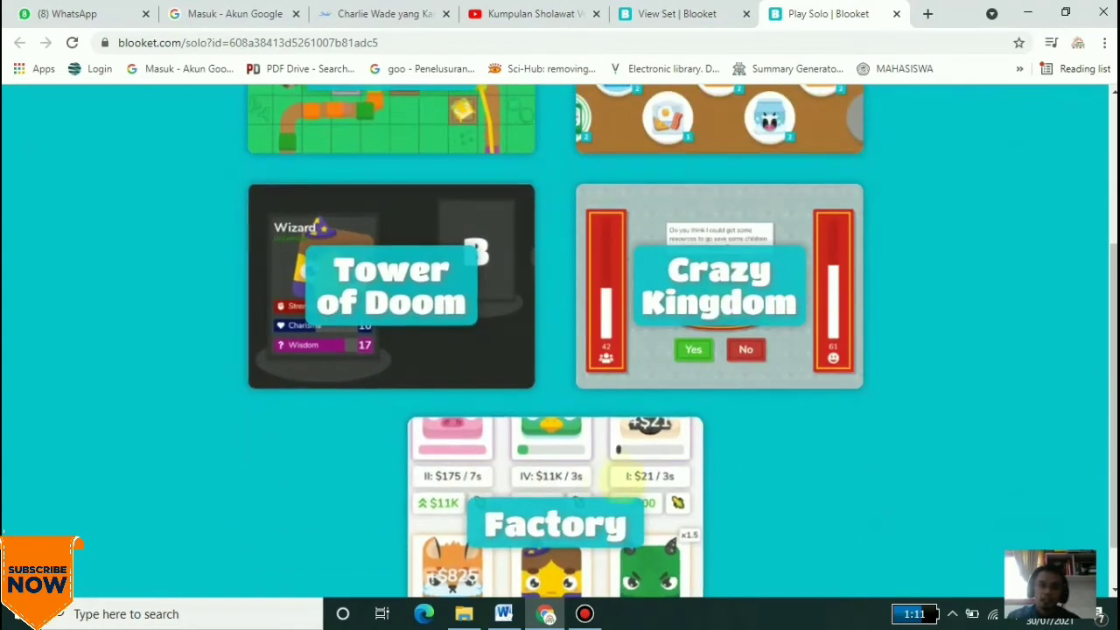
pyautogui.scroll(3, 463, 315)
# Open the hosting page for the Bahasa Indonesia set and close the solo play page
pyautogui.click(700, 16)
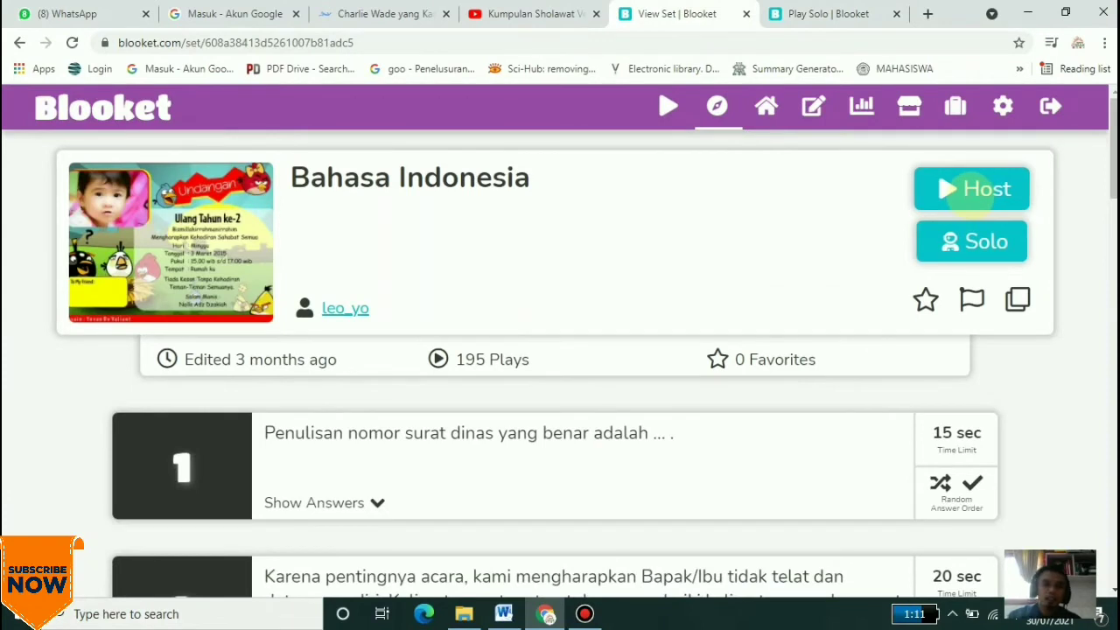
pyautogui.click(969, 195)
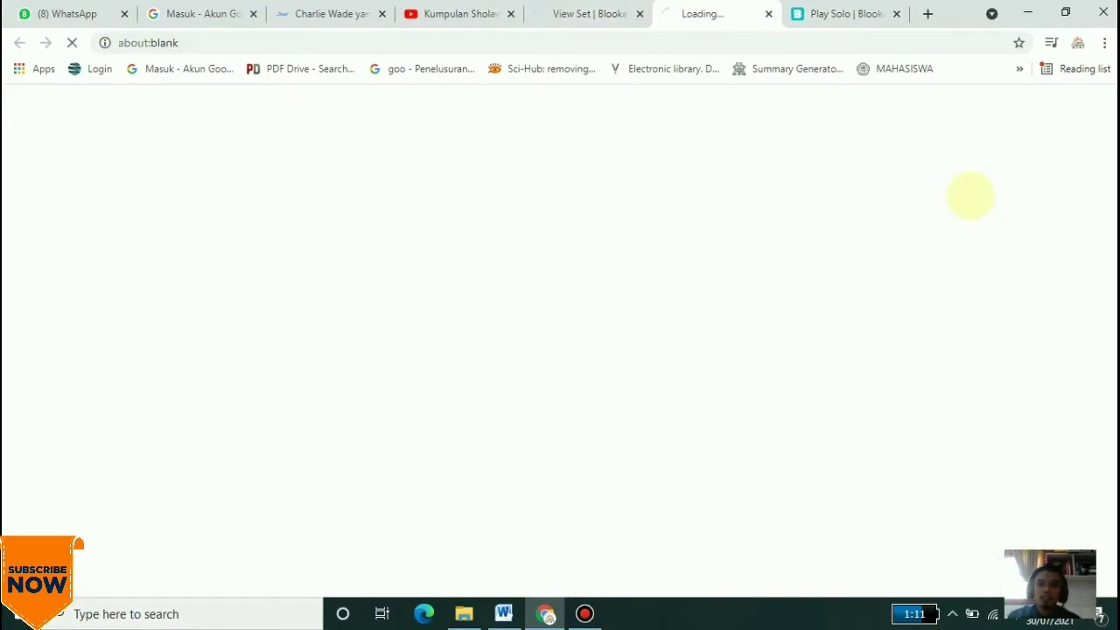
pyautogui.click(829, 13)
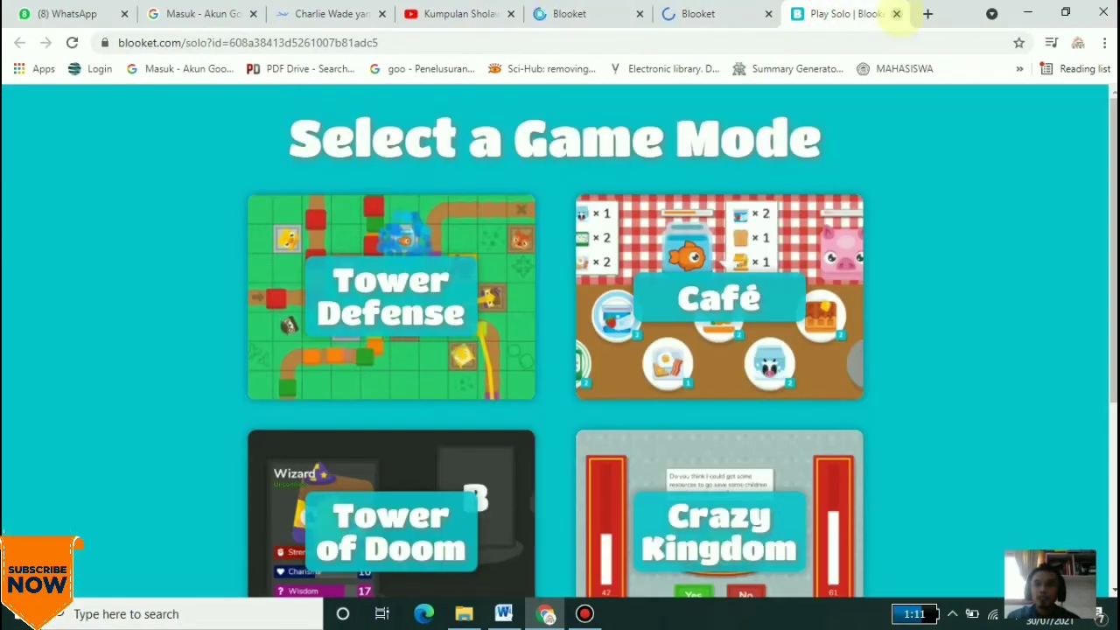
pyautogui.click(895, 13)
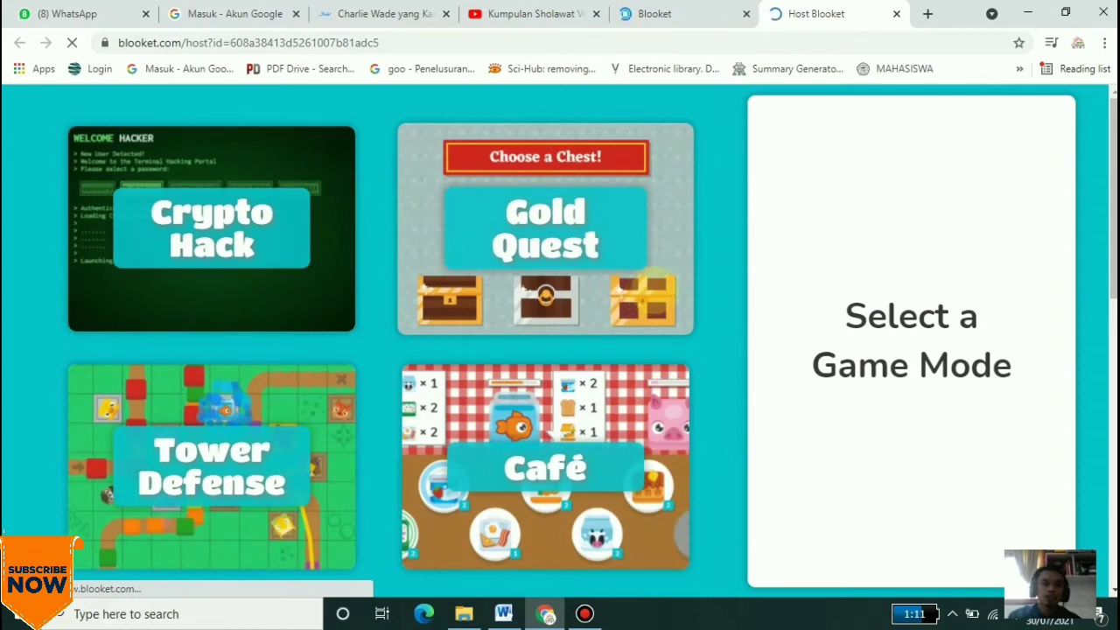
# Browse the game modes available for hosting, from Crypto Hack and Gold Quest down to Tower of Doom and Classic
pyautogui.scroll(-2, 616, 278)
pyautogui.scroll(-6, 617, 278)
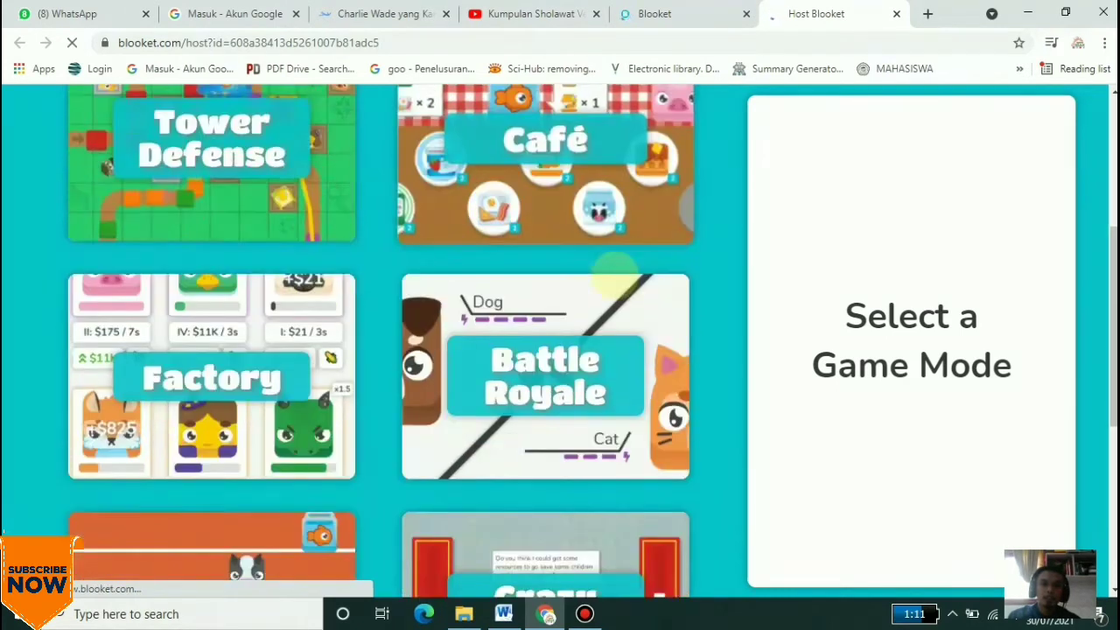
pyautogui.scroll(8, 616, 278)
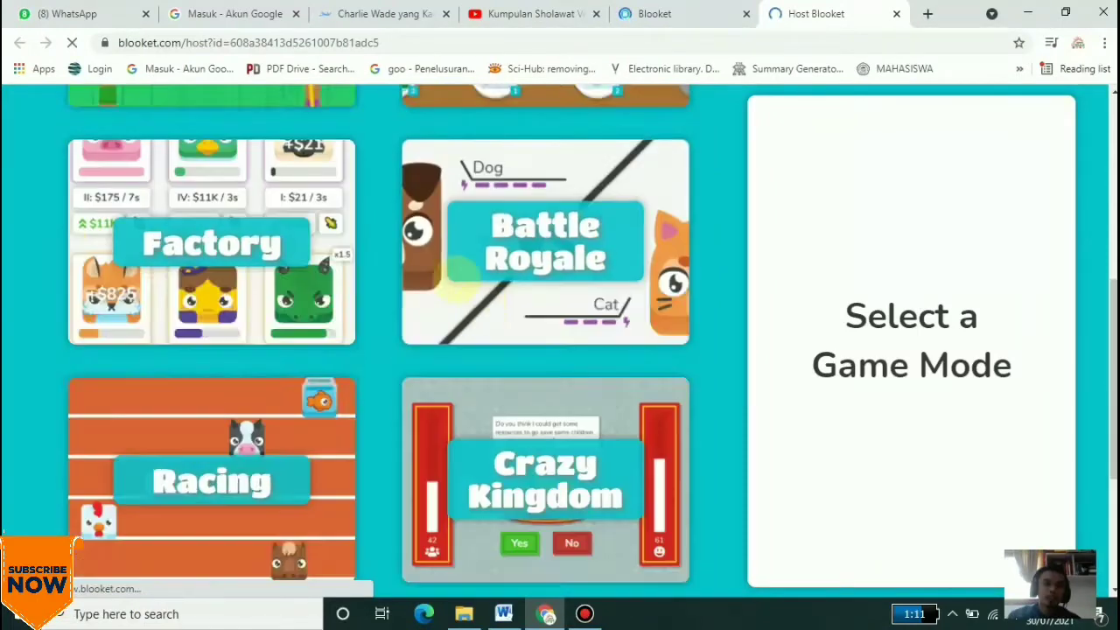
pyautogui.scroll(-8, 400, 324)
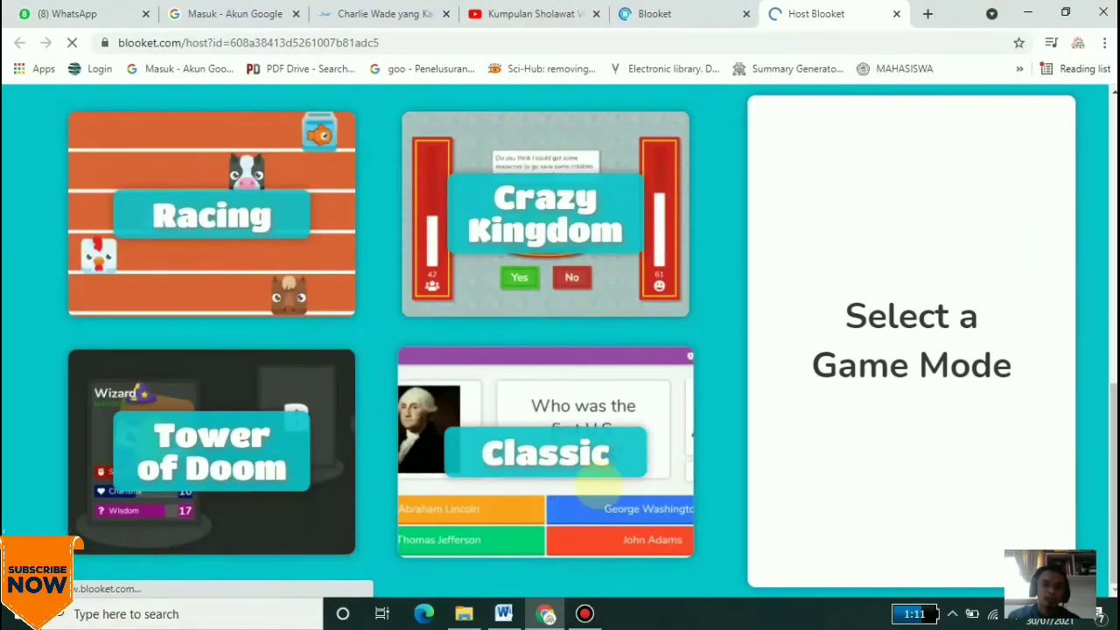
pyautogui.scroll(8, 638, 420)
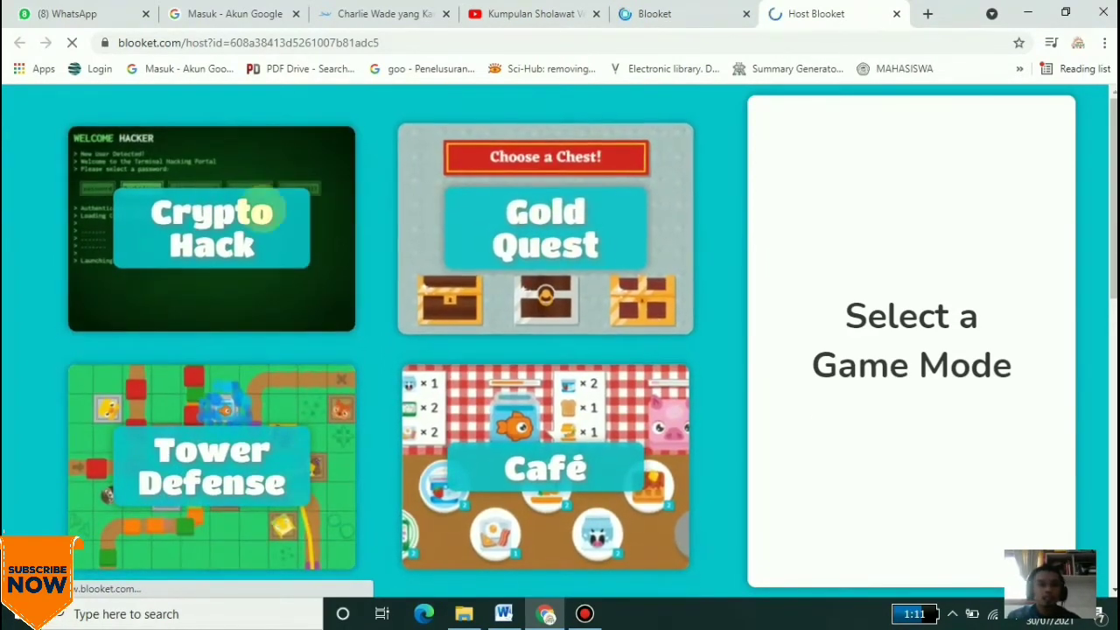
# Choose the Crypto Hack mode for the hosted game and open its host settings
pyautogui.click(179, 231)
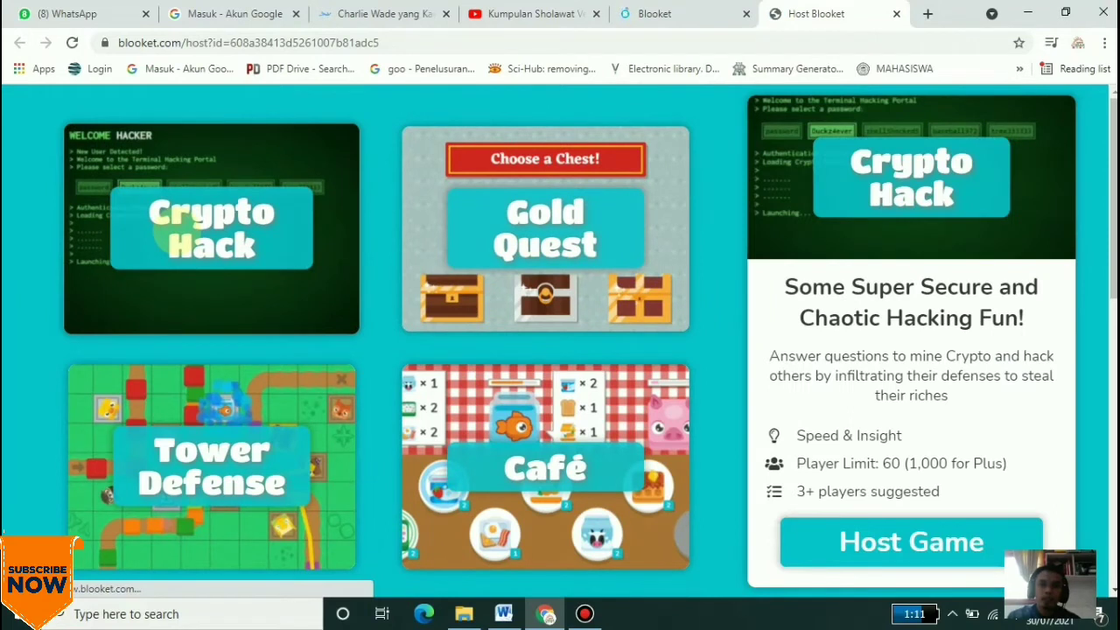
pyautogui.scroll(-1, 717, 394)
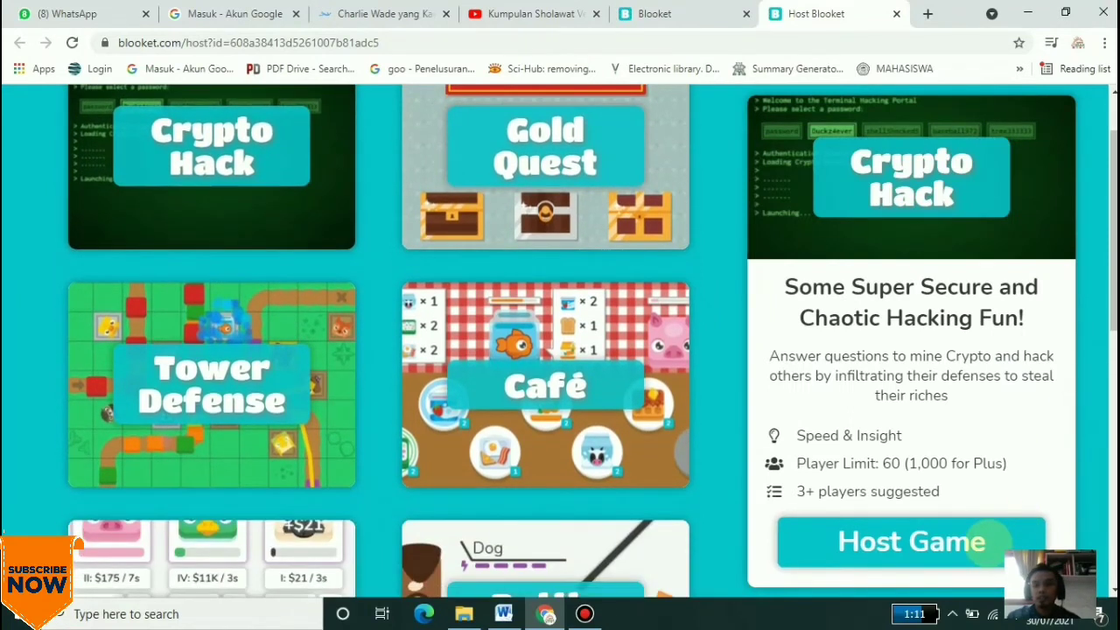
pyautogui.click(989, 541)
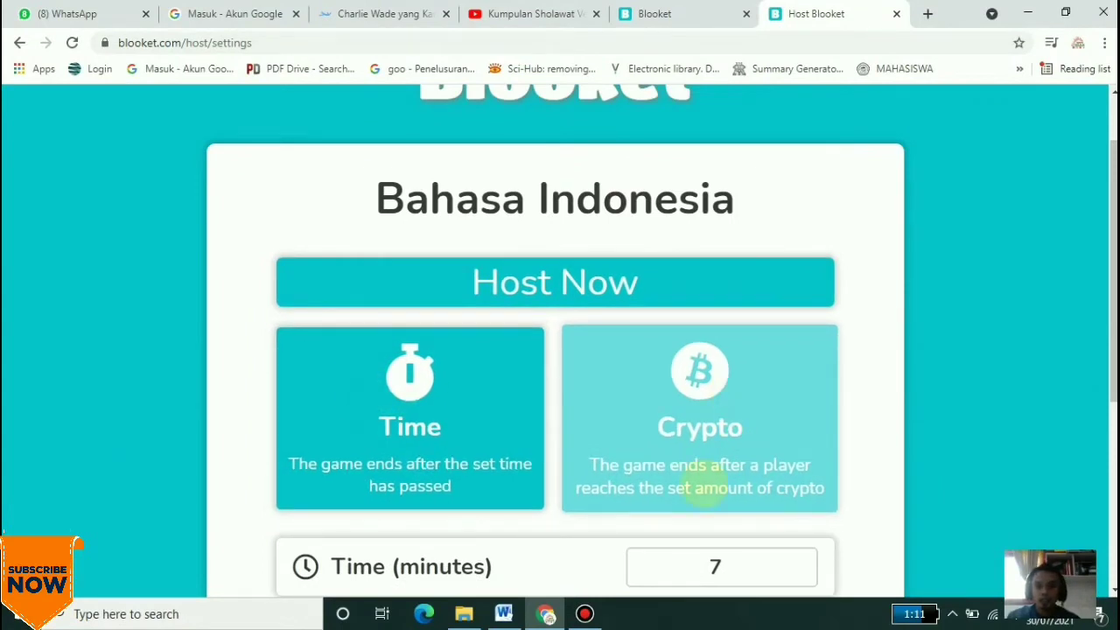
# Try shorter and longer time limits for the Crypto Hack game and set it back to 7 minutes
pyautogui.scroll(-2, 732, 467)
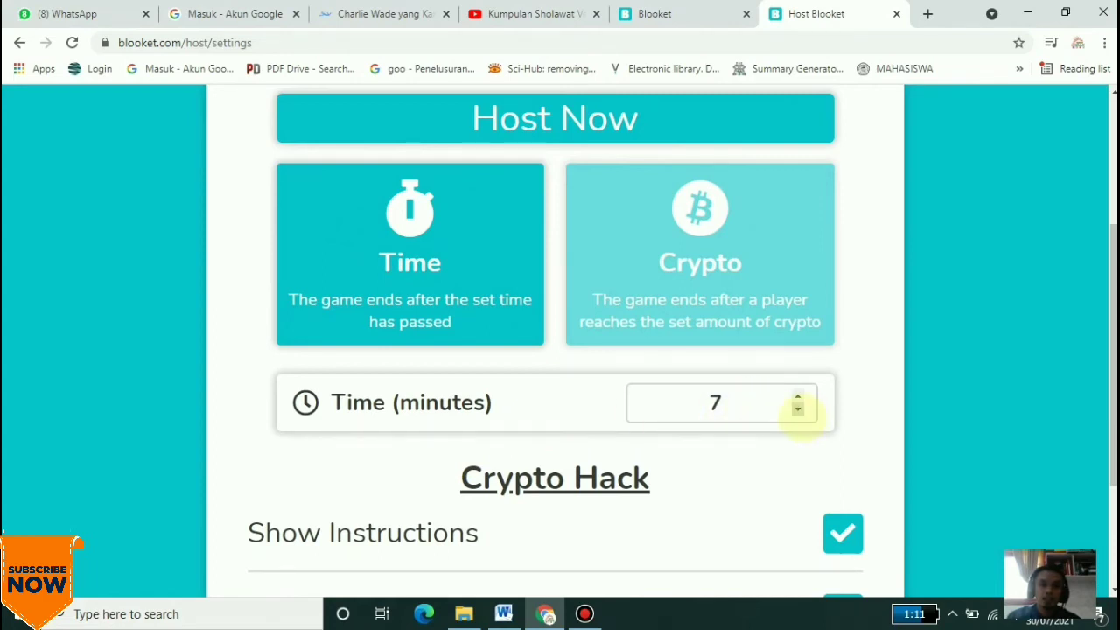
pyautogui.click(798, 409)
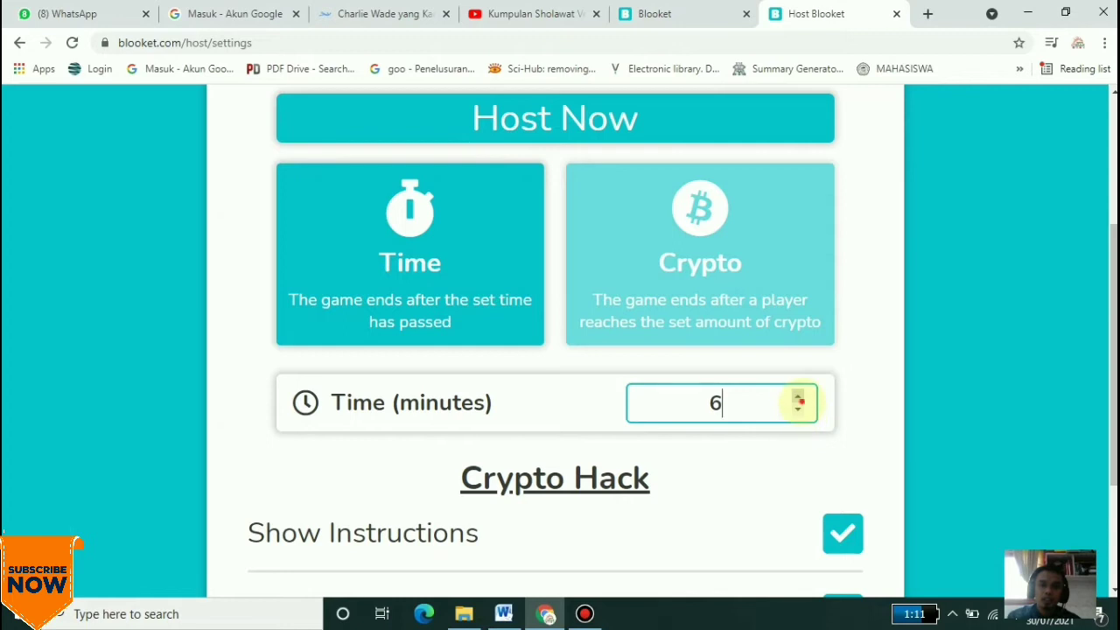
pyautogui.click(797, 398)
pyautogui.click(797, 397)
pyautogui.click(797, 397)
pyautogui.click(798, 409)
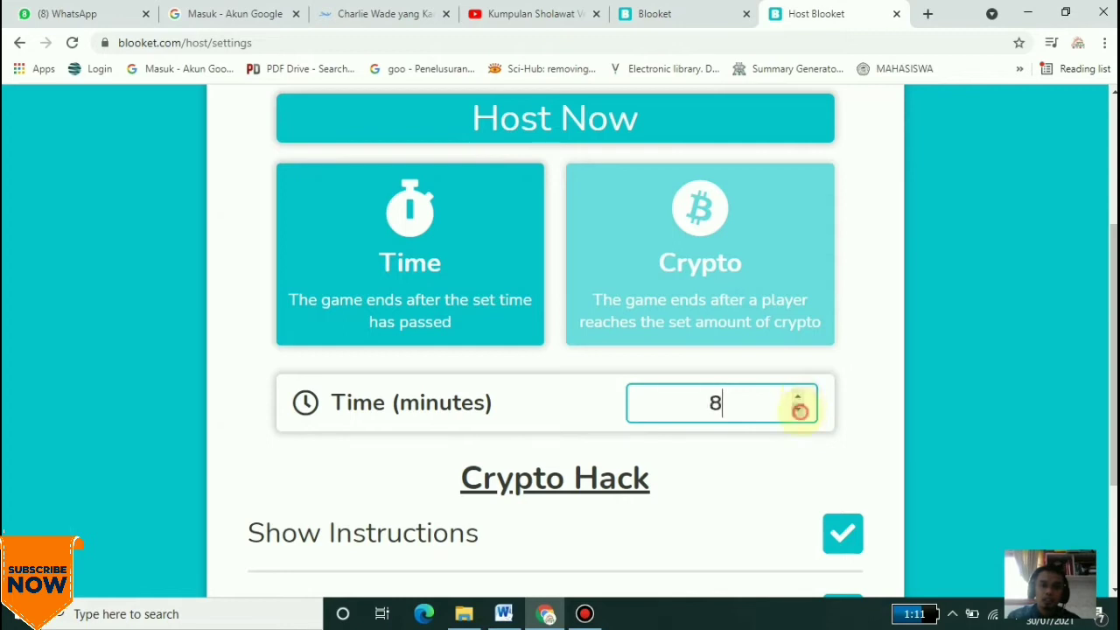
pyautogui.click(797, 398)
pyautogui.click(798, 408)
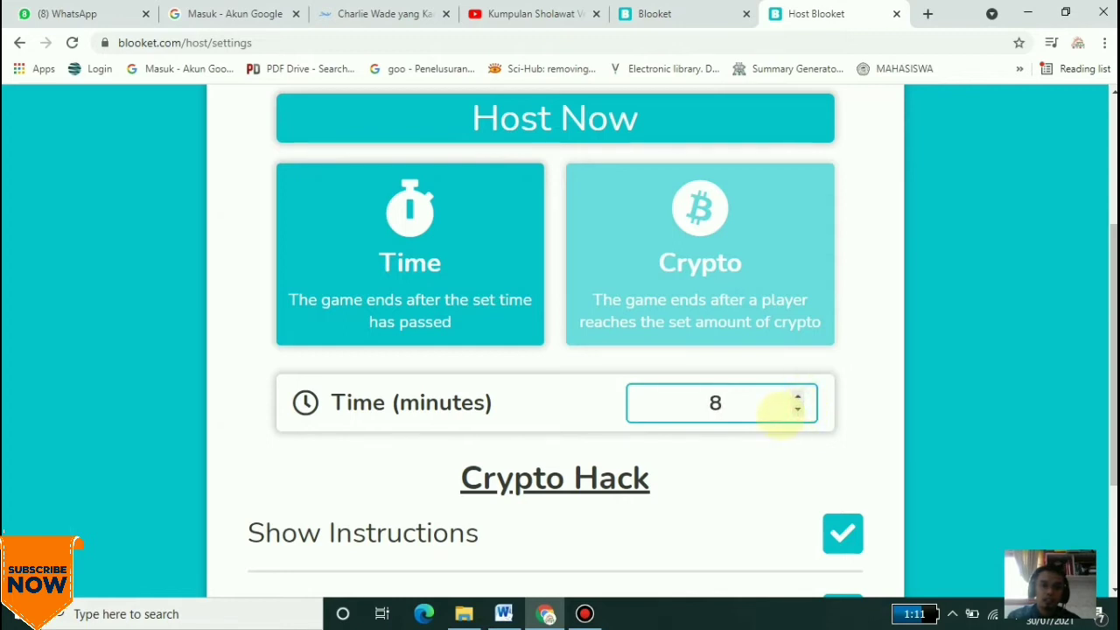
pyautogui.click(798, 408)
# Review the Crypto Hack instruction, late joining and random name options, then start hosting the game
pyautogui.scroll(-2, 700, 430)
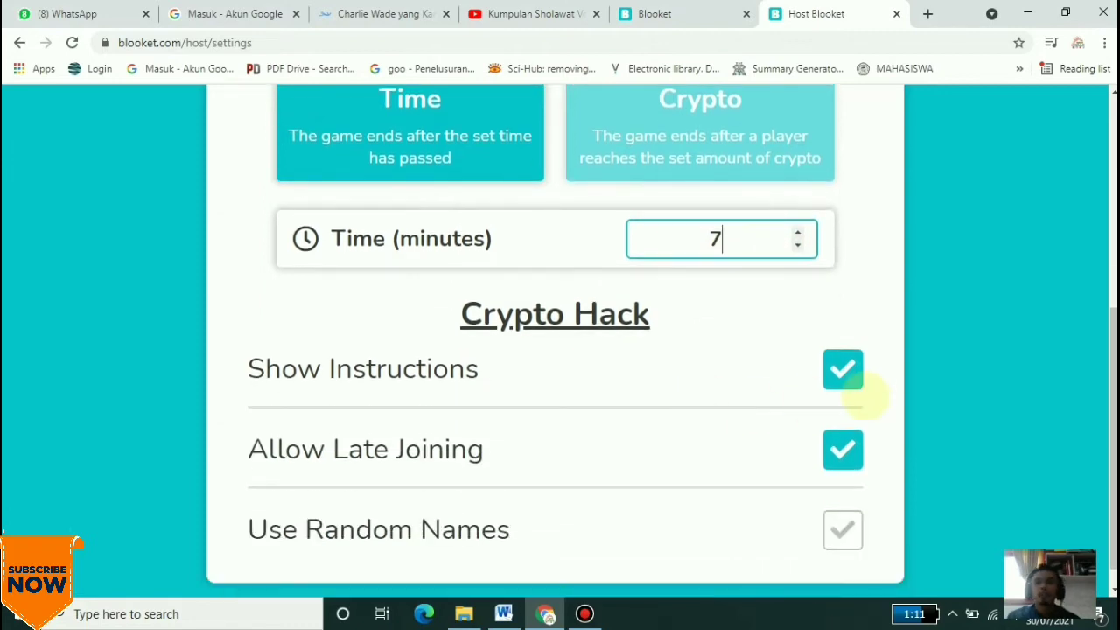
pyautogui.scroll(3, 727, 414)
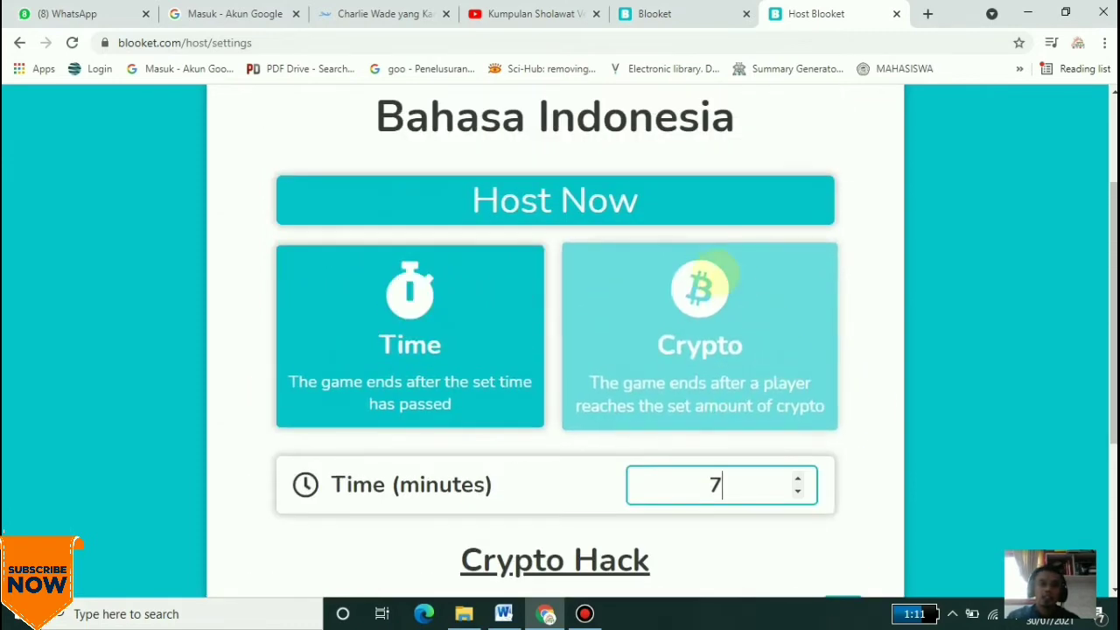
pyautogui.click(600, 199)
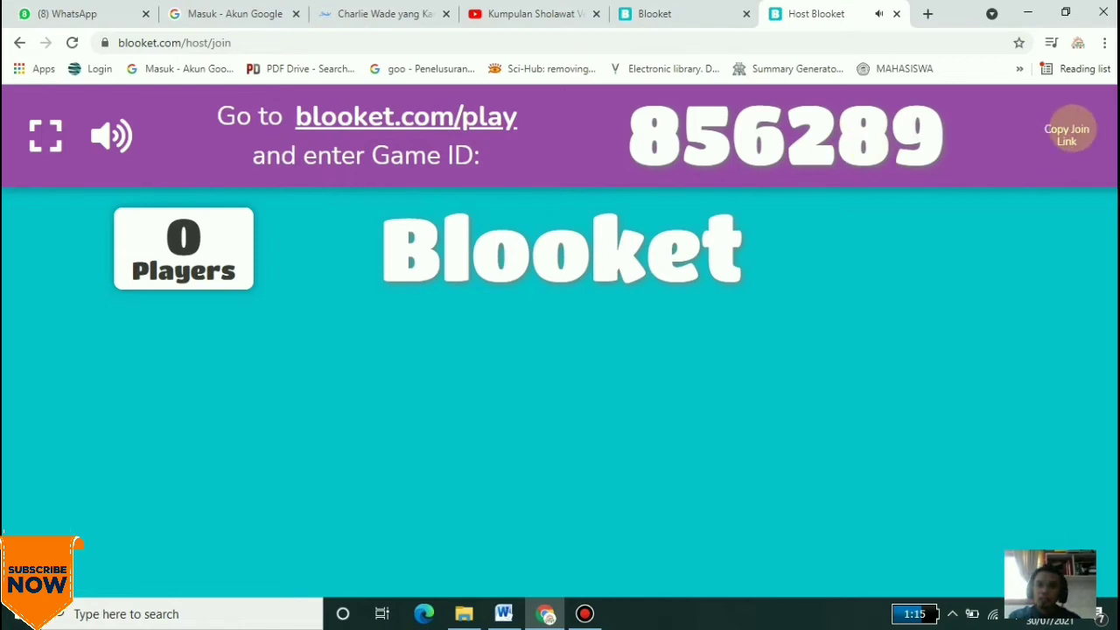
# Copy the game's join link and paste it into the message field of the 10A KOMPAK chat in WhatsApp Web
pyautogui.click(1069, 132)
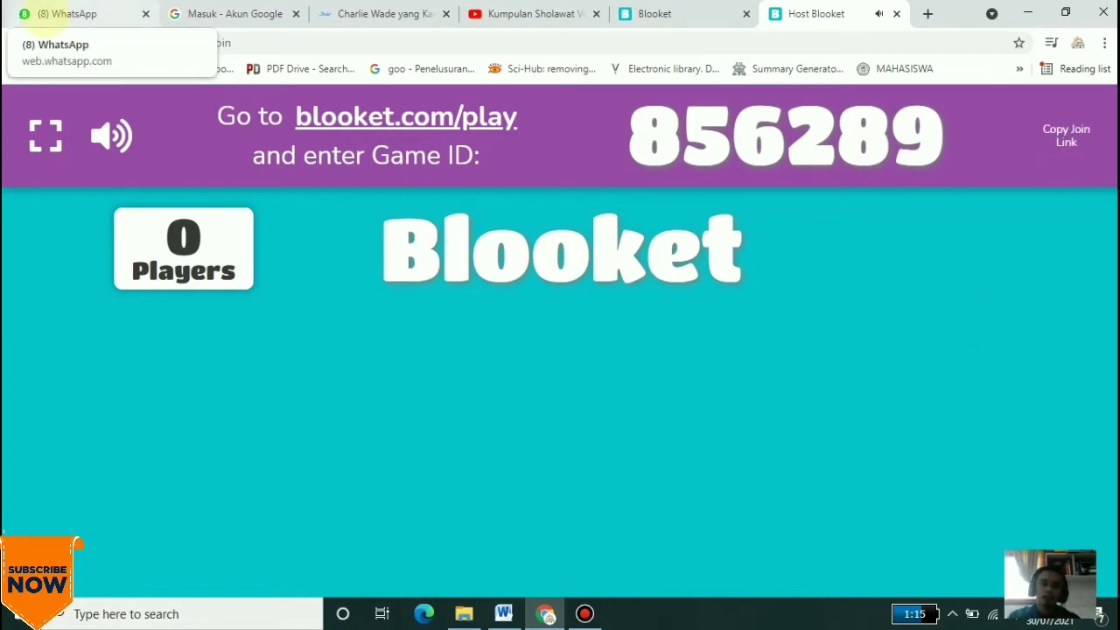
pyautogui.click(45, 14)
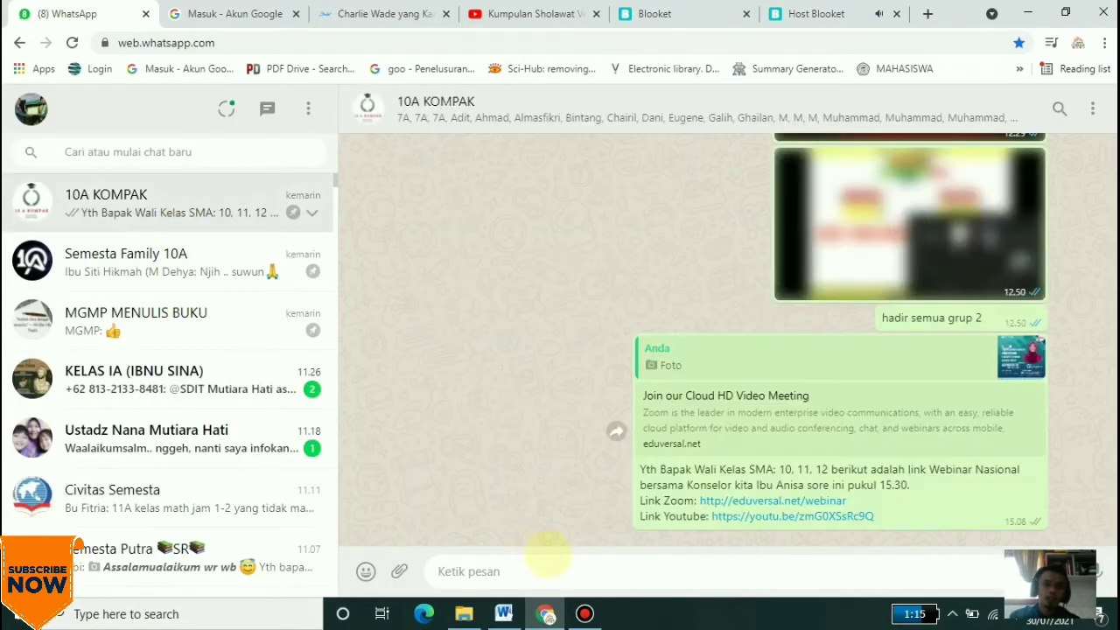
pyautogui.hotkey('ctrl', 'v')
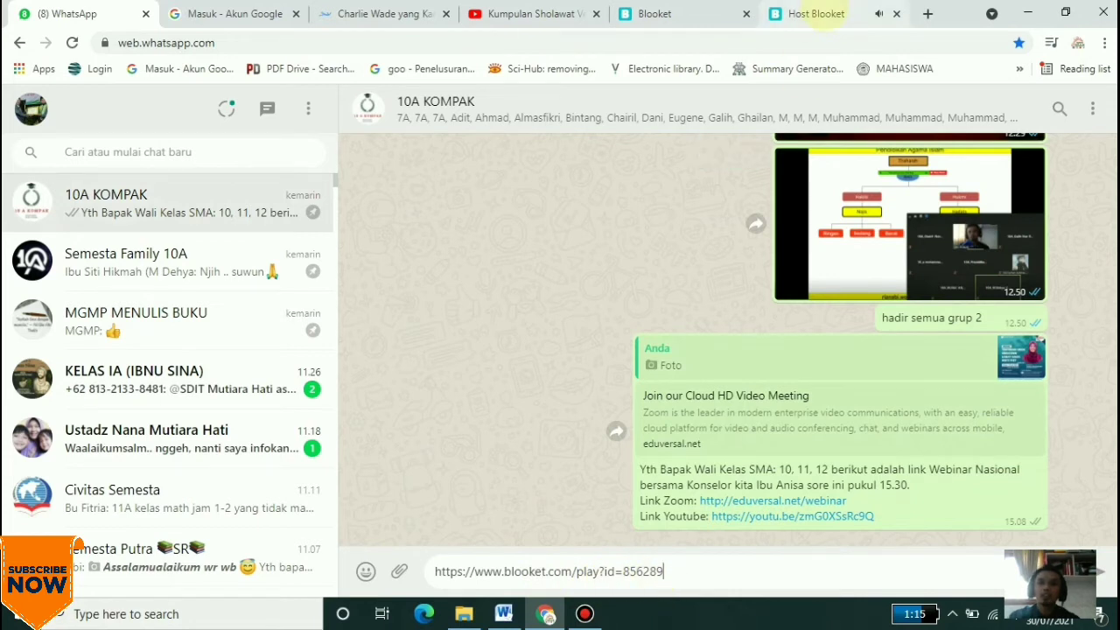
# Close the hosted game in Blooket and look through the Bahasa Indonesia set's questions again
pyautogui.click(818, 13)
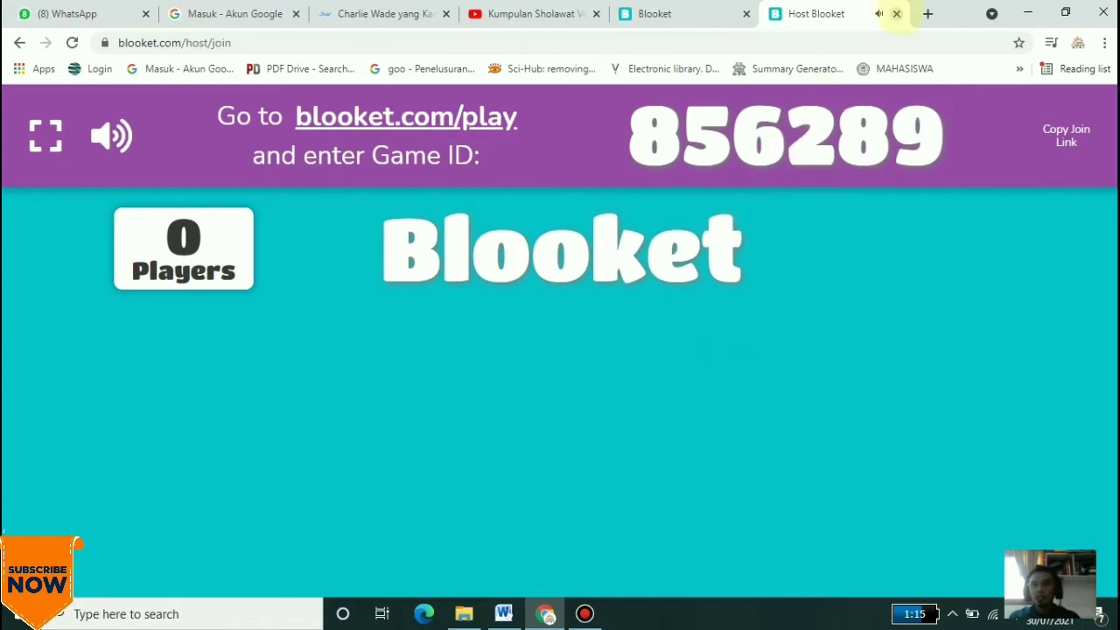
pyautogui.click(897, 14)
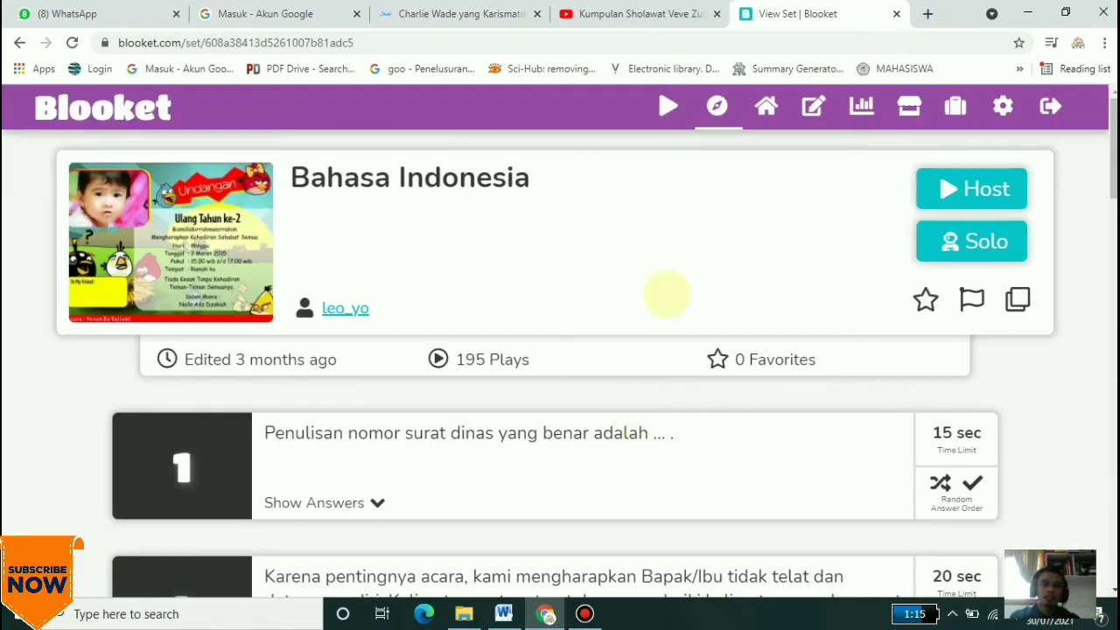
pyautogui.scroll(-9, 694, 284)
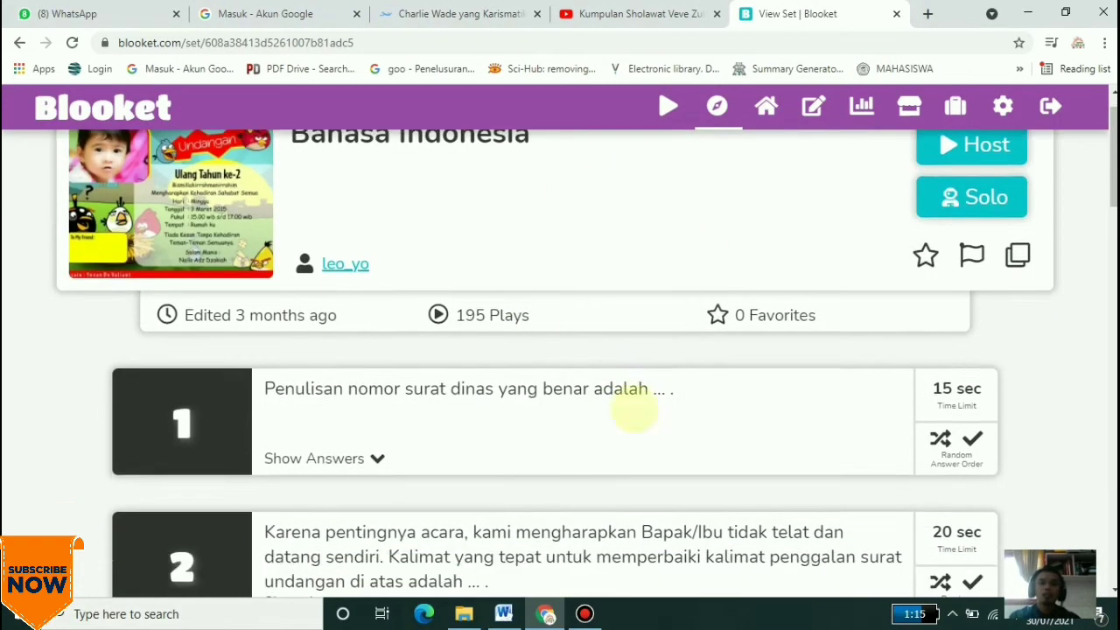
pyautogui.scroll(-7, 635, 410)
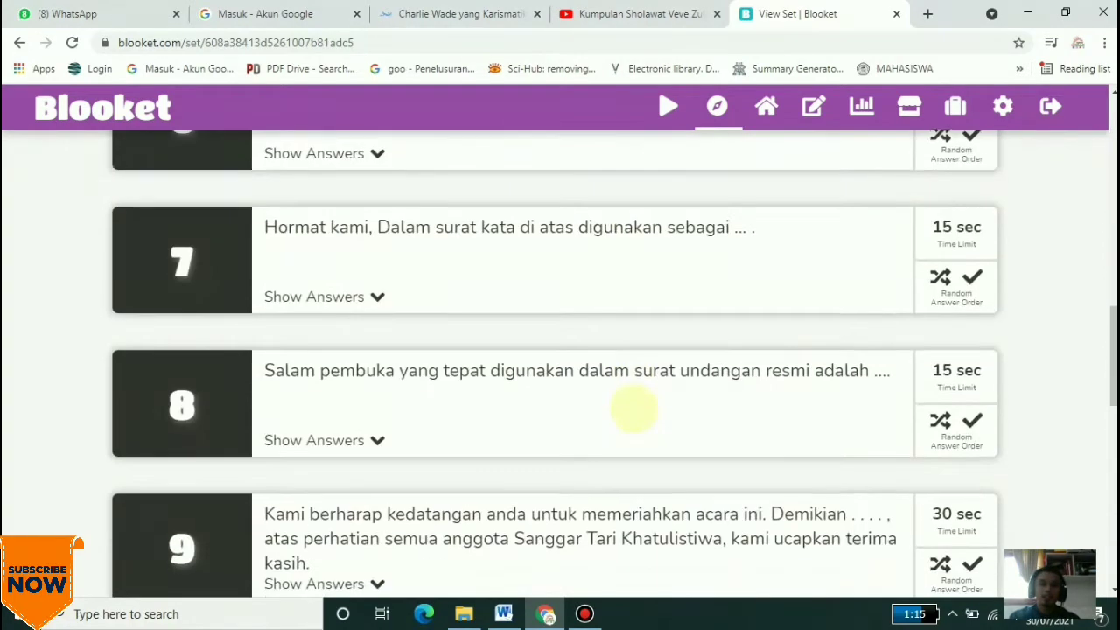
# Start a new question set titled "Mawaris" with the description "Materi Agama Kelas 12"
pyautogui.scroll(-2, 635, 408)
pyautogui.scroll(17, 635, 409)
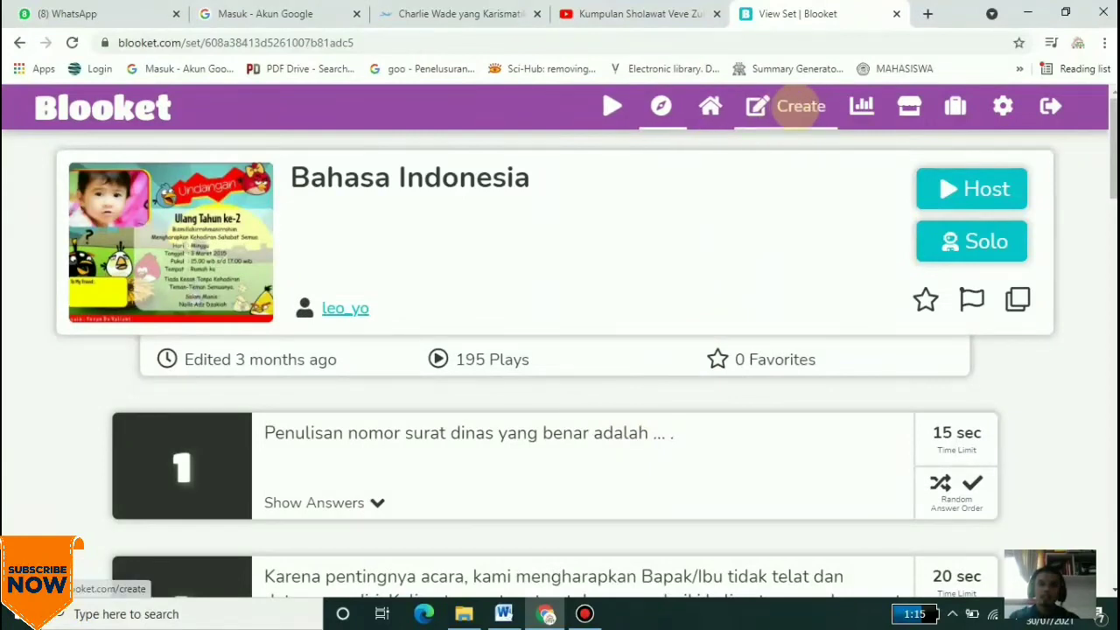
pyautogui.click(787, 107)
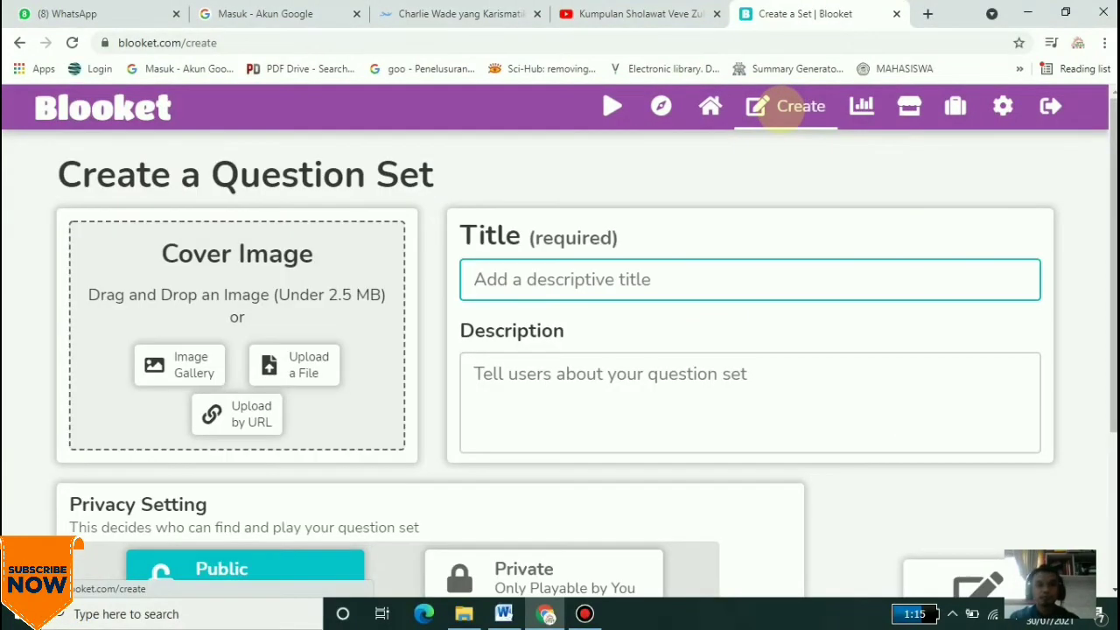
pyautogui.scroll(-3, 610, 295)
pyautogui.scroll(3, 609, 295)
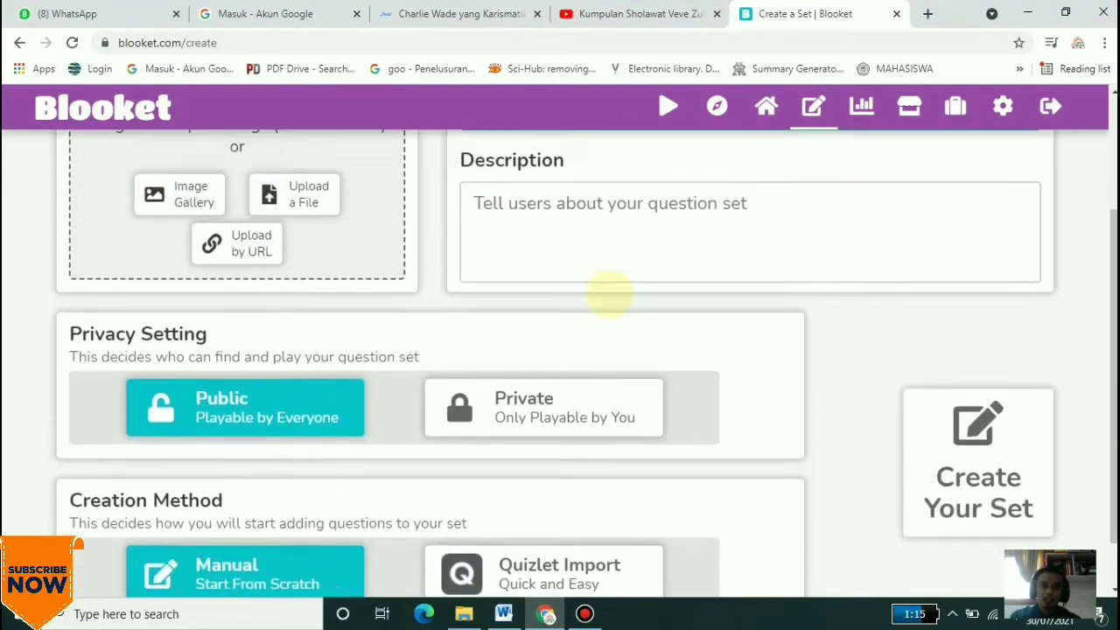
pyautogui.click(573, 280)
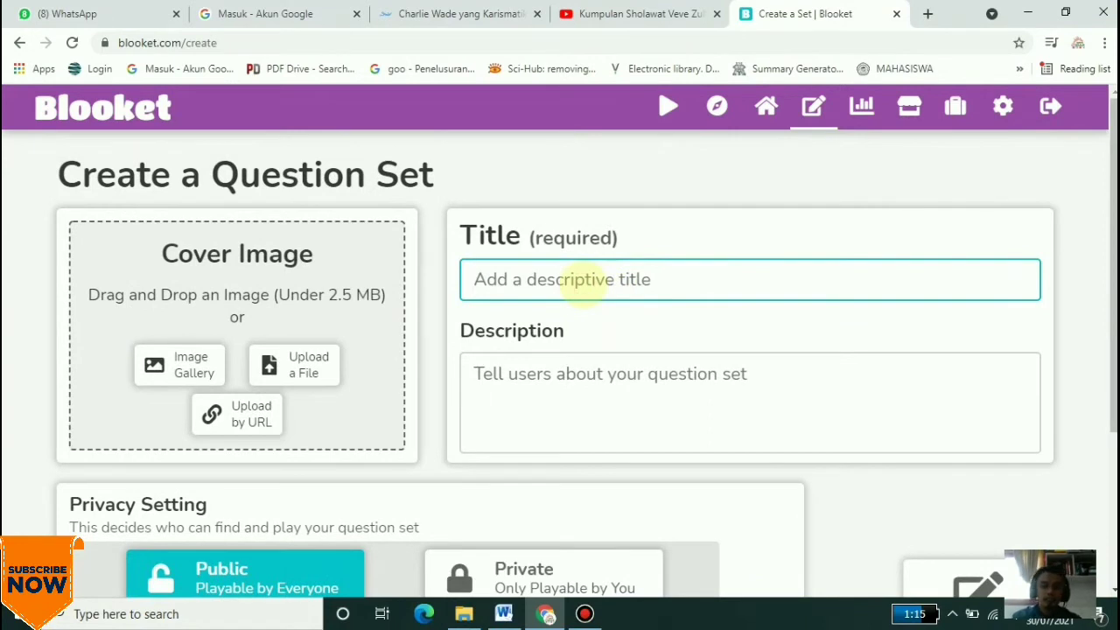
pyautogui.write('Mawaris')
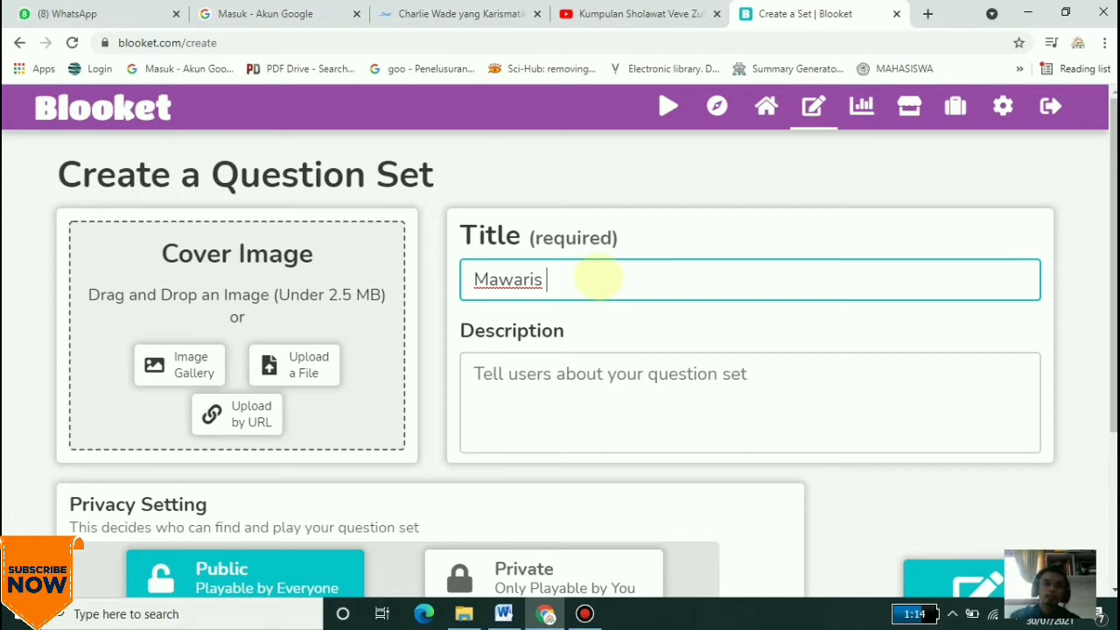
pyautogui.click(601, 378)
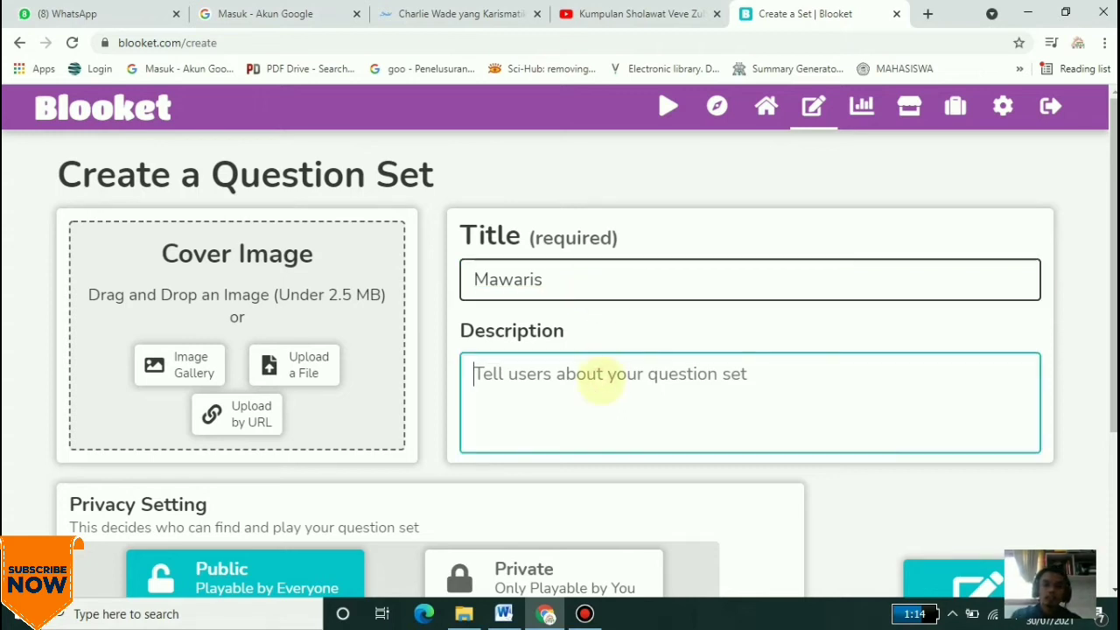
pyautogui.write('Materi Agama Kelas 12')
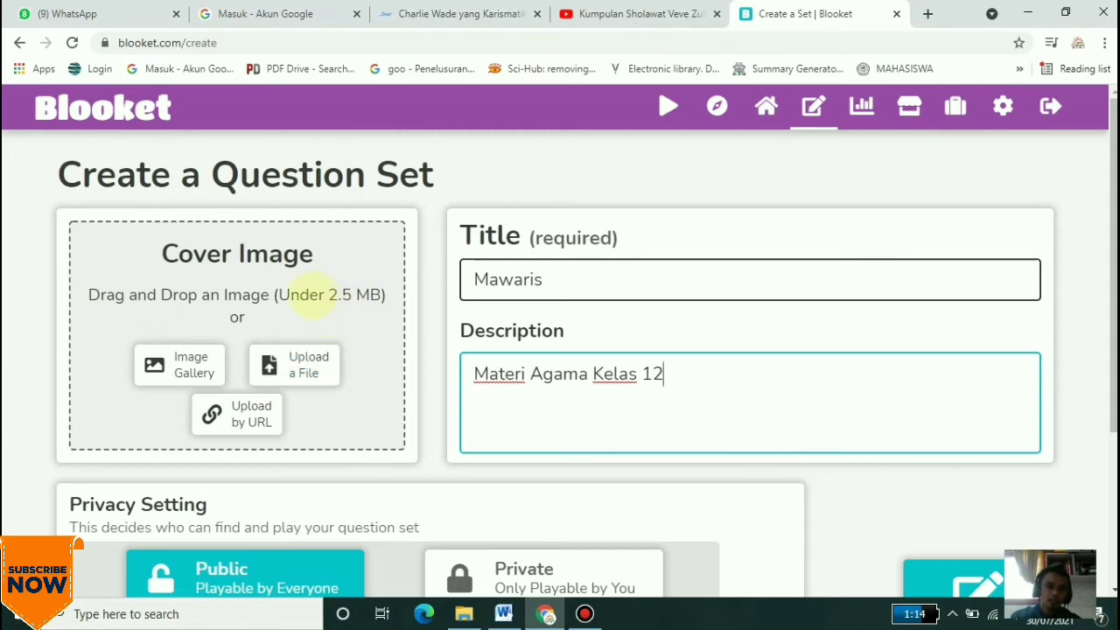
# Upload the Capture image from the Fiks_Mawaris folder as the set's cover image
pyautogui.click(287, 367)
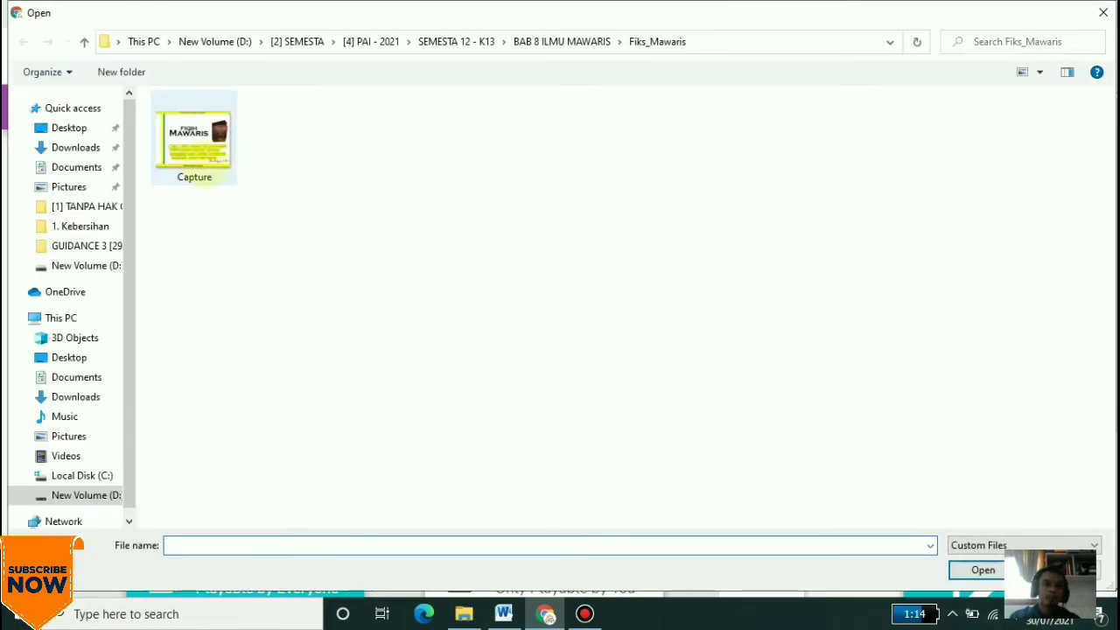
pyautogui.click(206, 154)
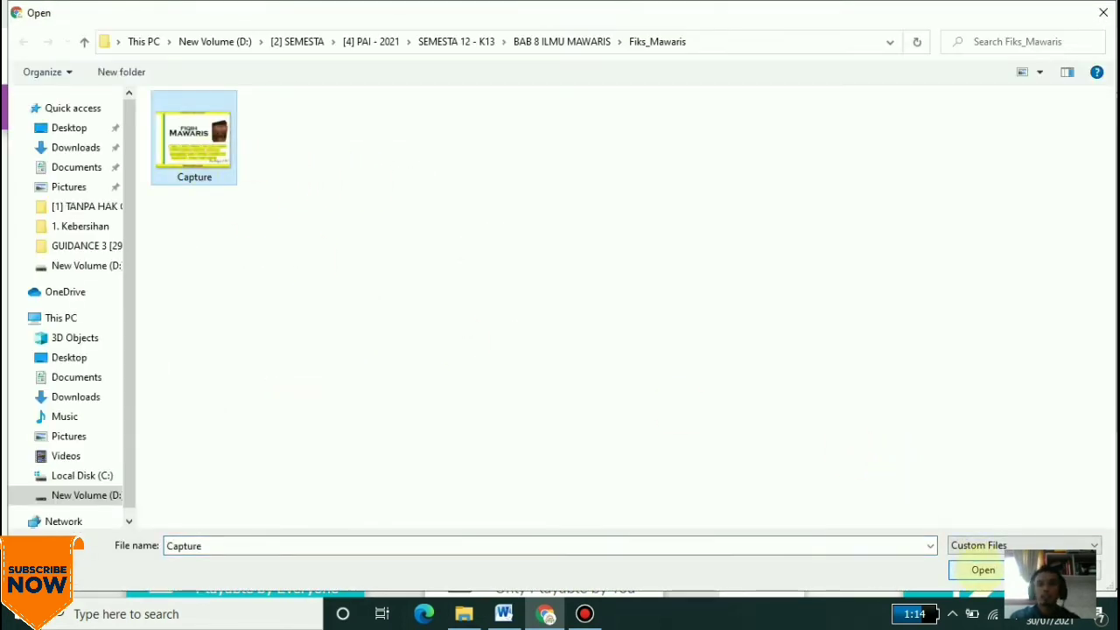
pyautogui.click(982, 570)
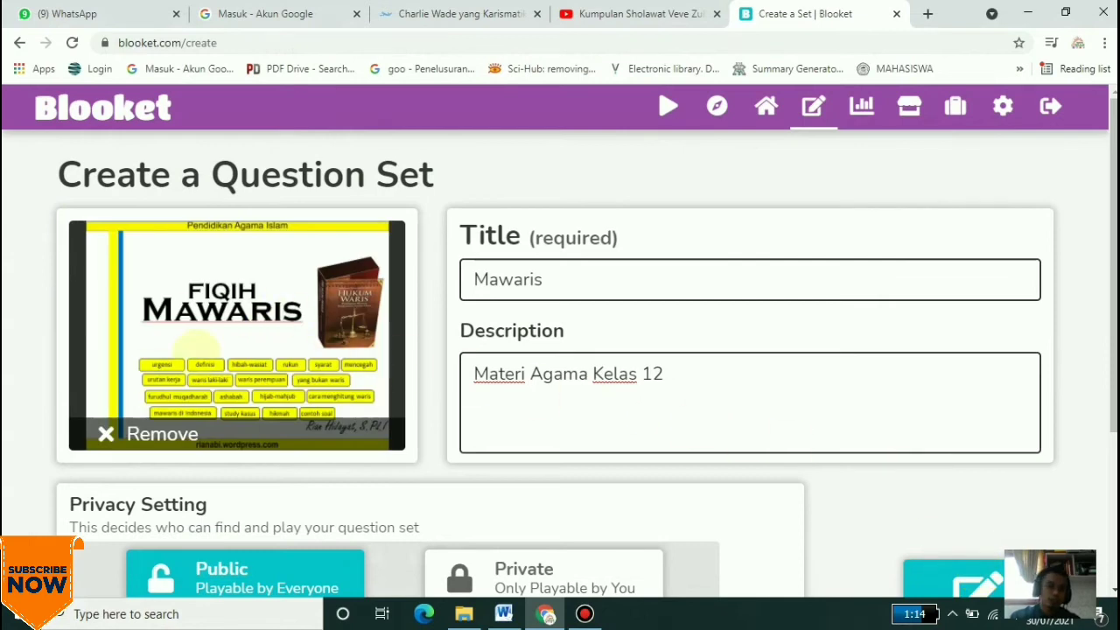
# Try the Private setting, set the privacy back to Public and create the set with the Manual creation method
pyautogui.scroll(-3, 400, 320)
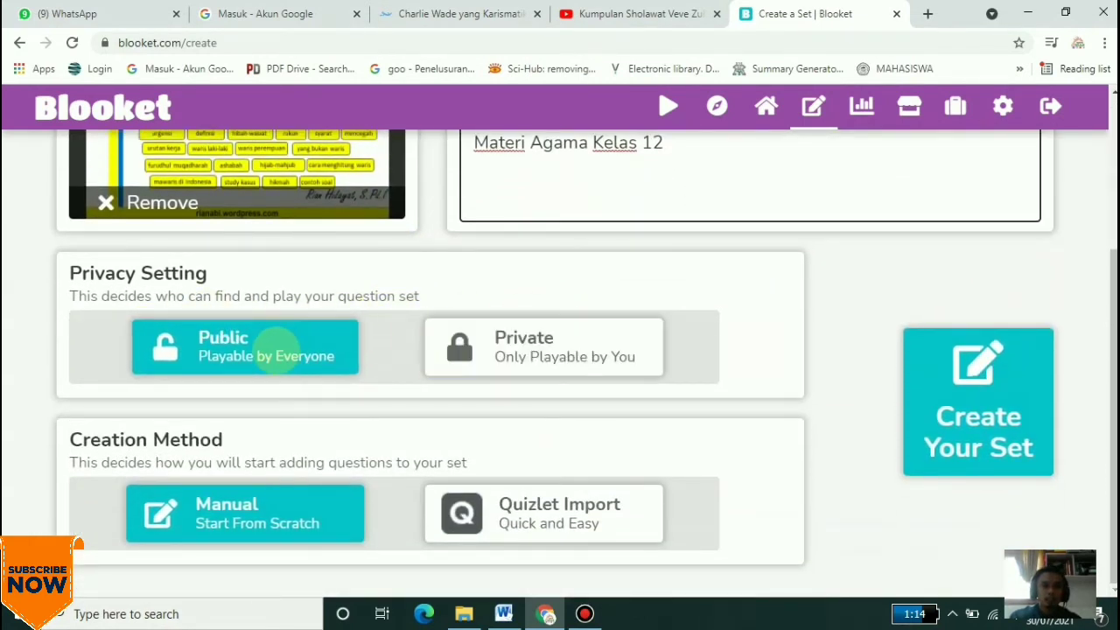
pyautogui.click(582, 361)
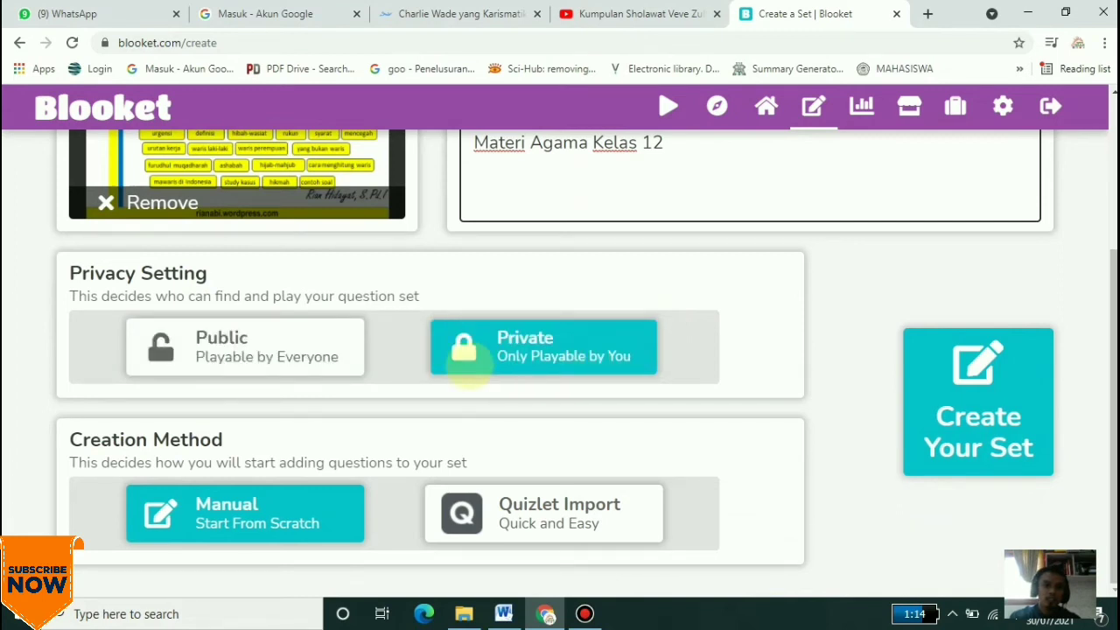
pyautogui.click(271, 355)
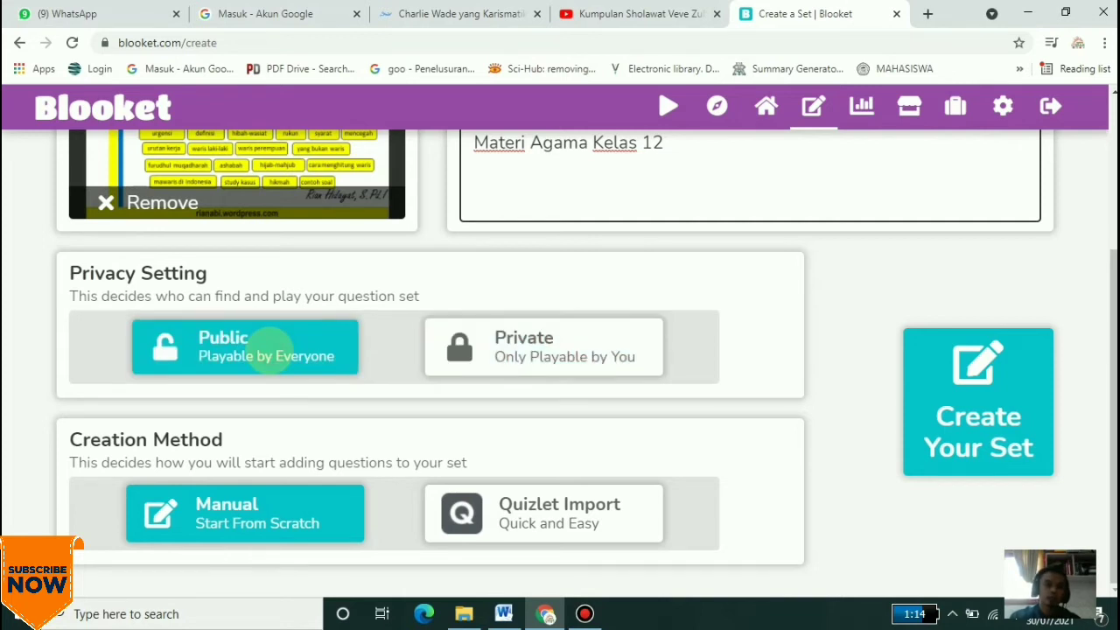
pyautogui.scroll(3, 604, 199)
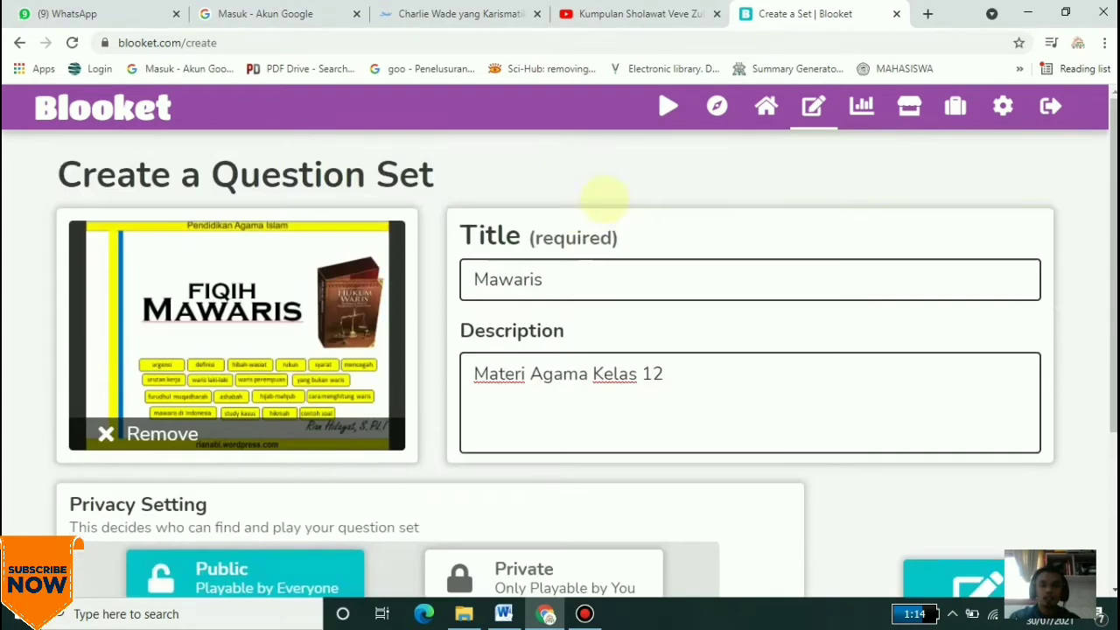
pyautogui.scroll(-3, 362, 280)
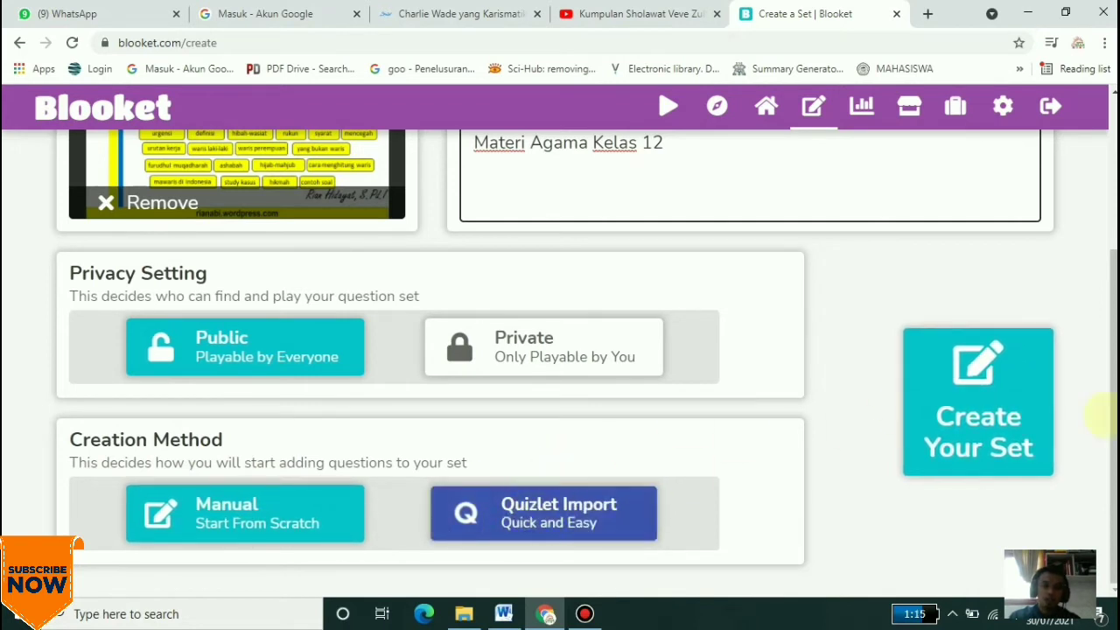
pyautogui.click(1008, 411)
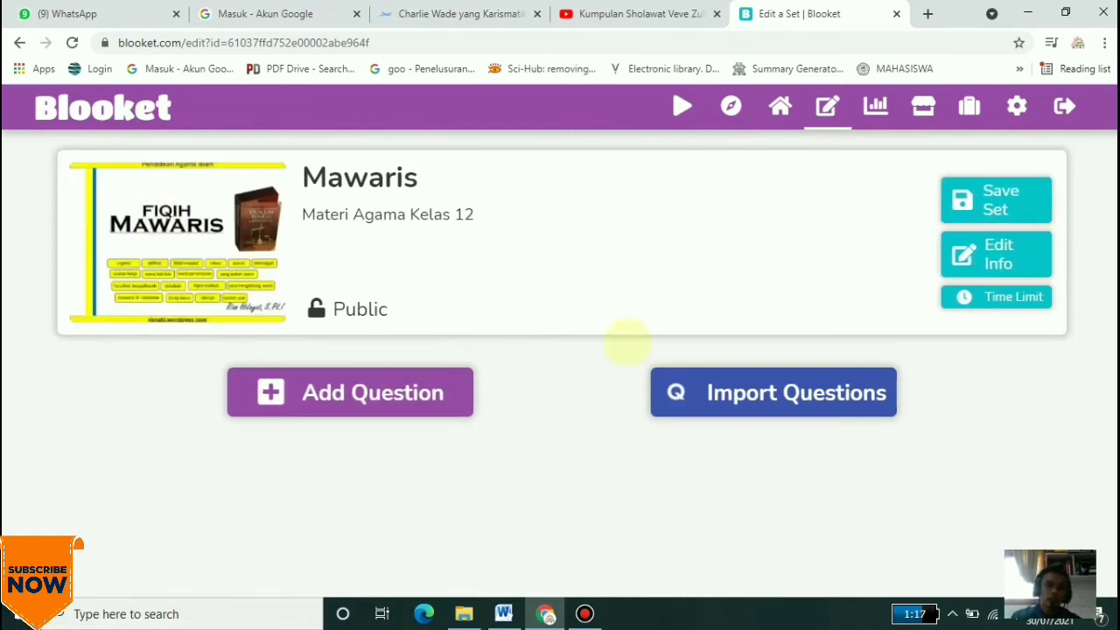
# Add a question to the Mawaris set with the text "Mawaris adalah ilmu tentang..."
pyautogui.click(391, 392)
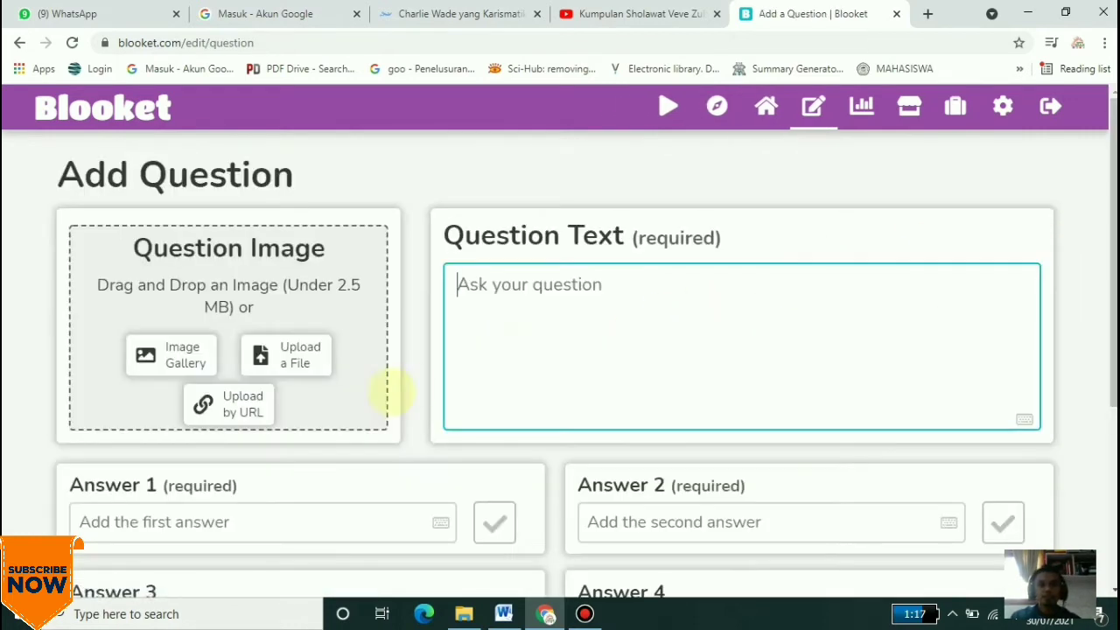
pyautogui.scroll(-1, 495, 343)
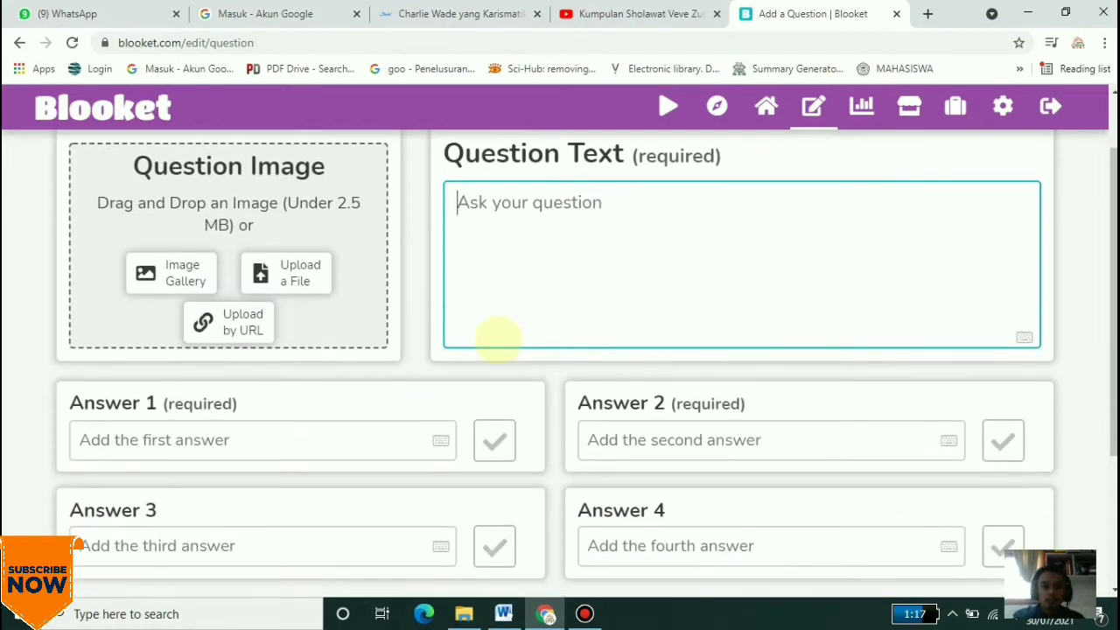
pyautogui.write('Mawaris ada')
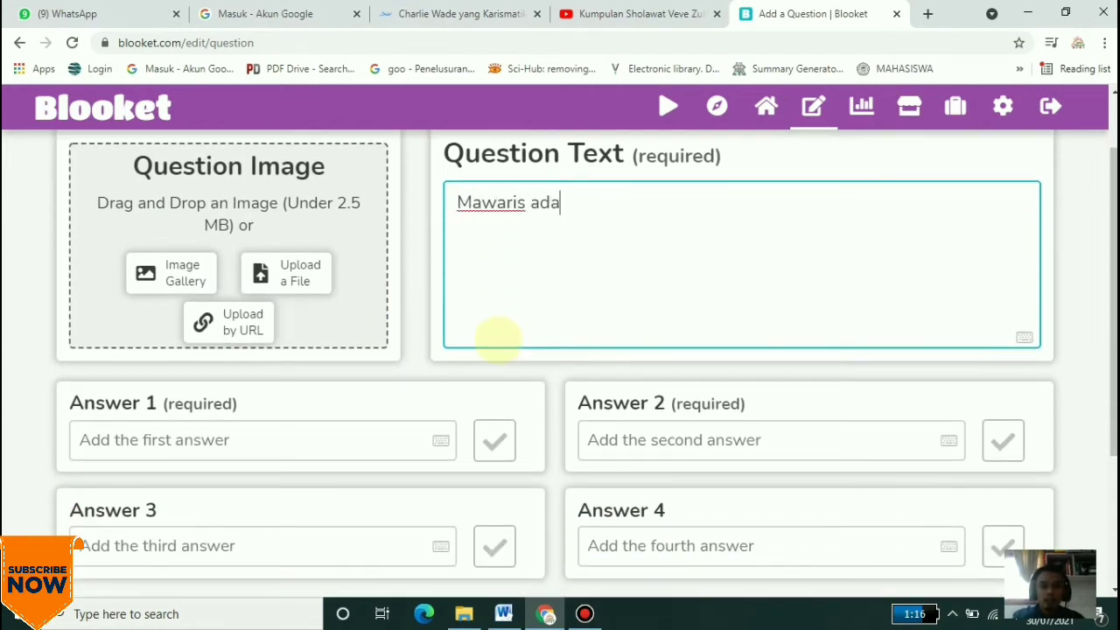
pyautogui.write('lah ilmu tent')
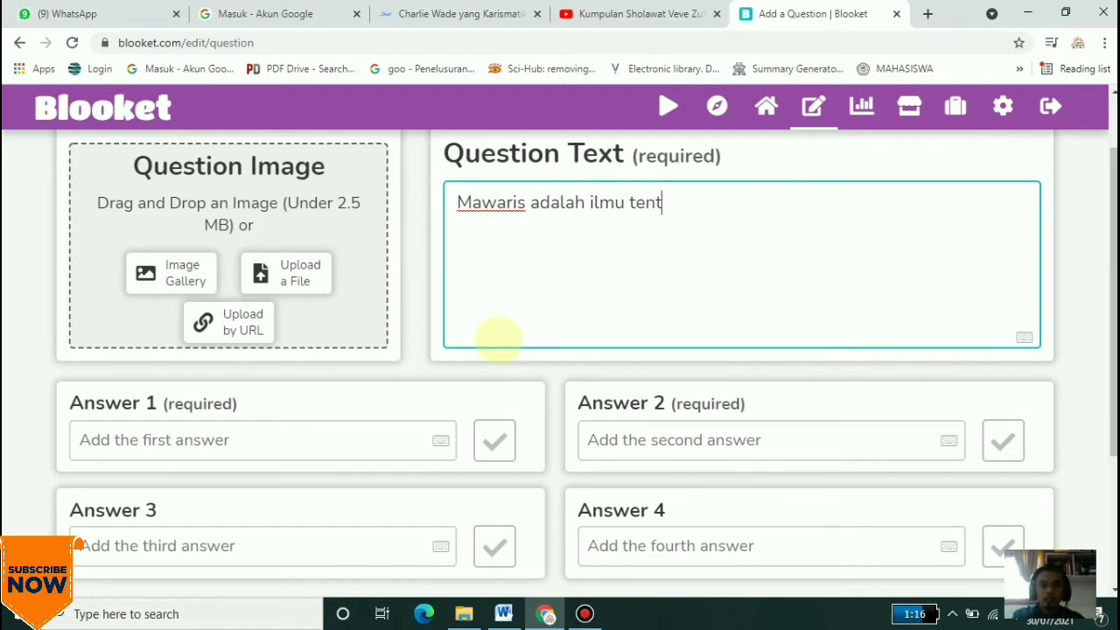
pyautogui.write('ang...')
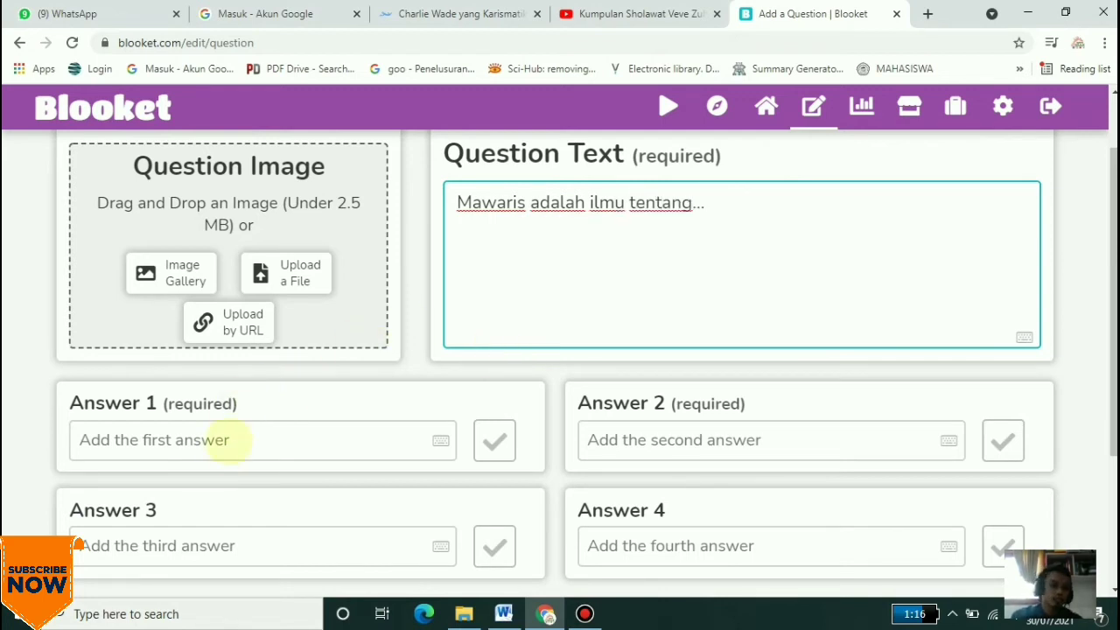
# Enter the answers Pernikahan, Warisan, Perbankan Syariah and Zakat in that order, and mark Warisan as correct
pyautogui.click(229, 440)
pyautogui.write('Pernikahan')
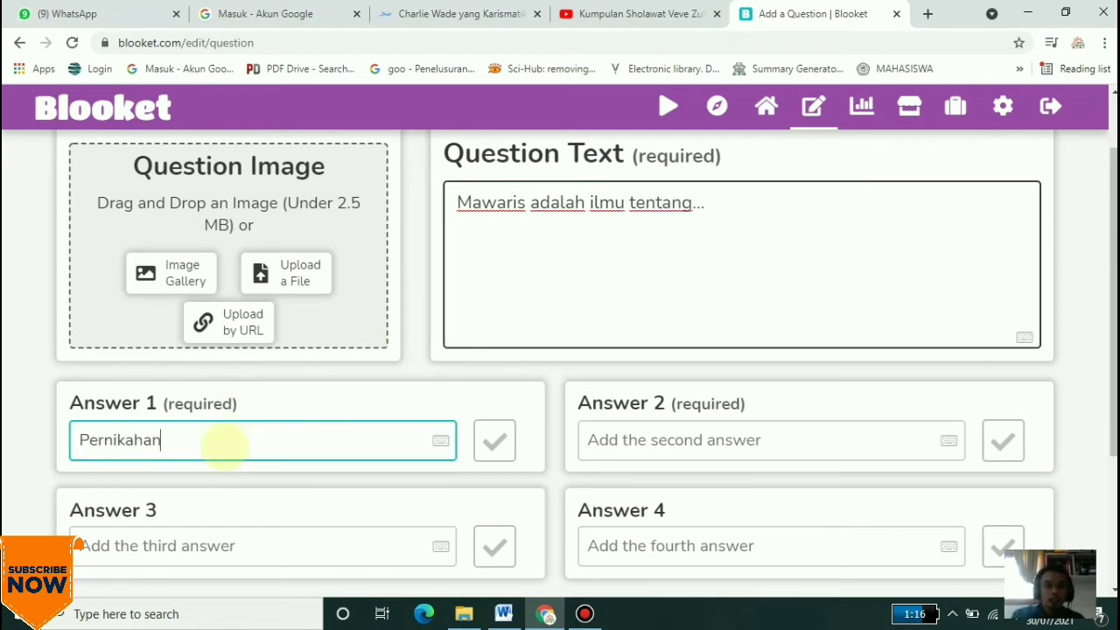
pyautogui.click(641, 435)
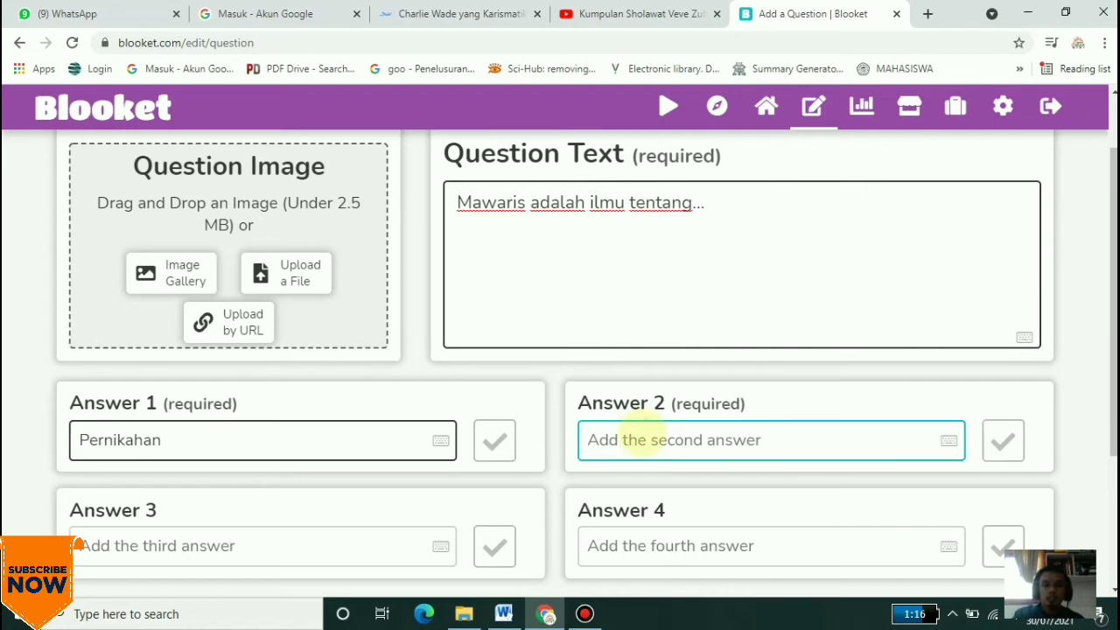
pyautogui.write('Warisan')
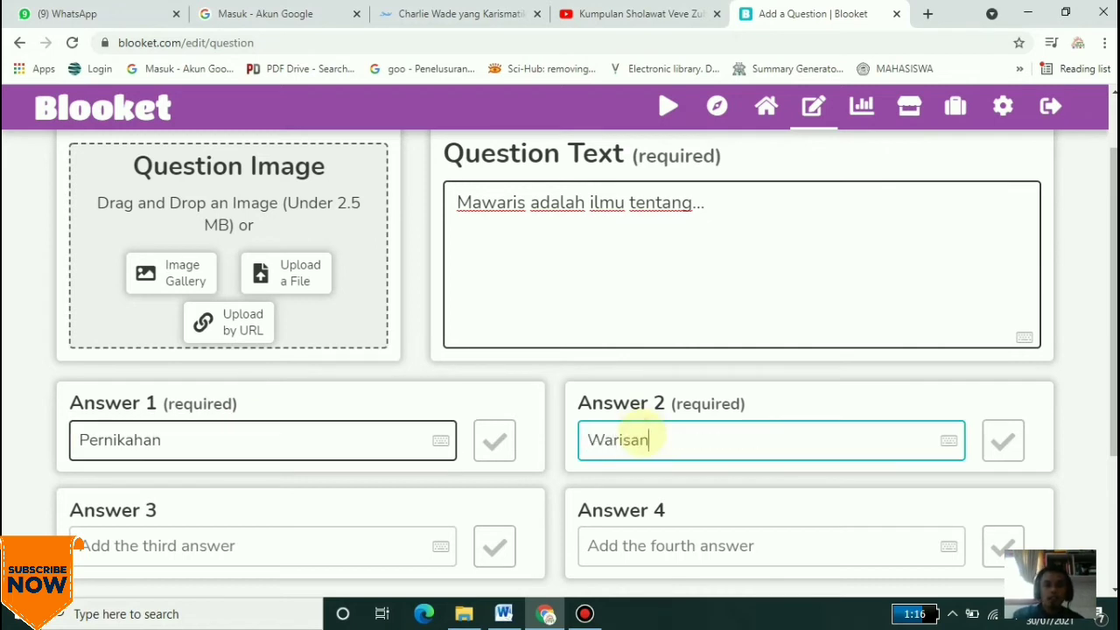
pyautogui.click(329, 549)
pyautogui.write('Perb')
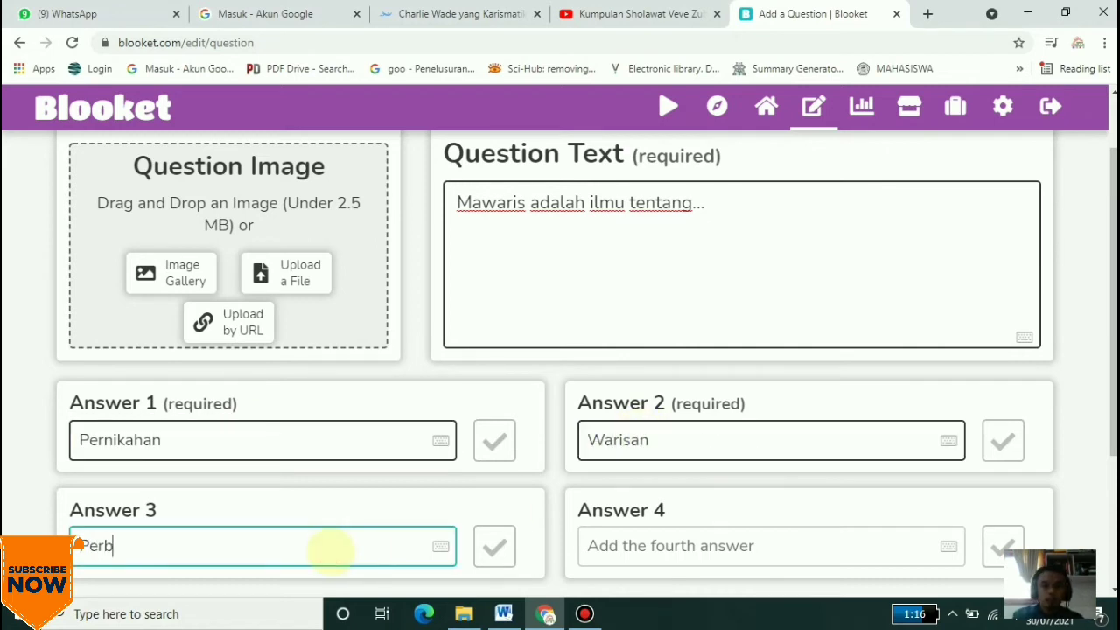
pyautogui.write('ankang')
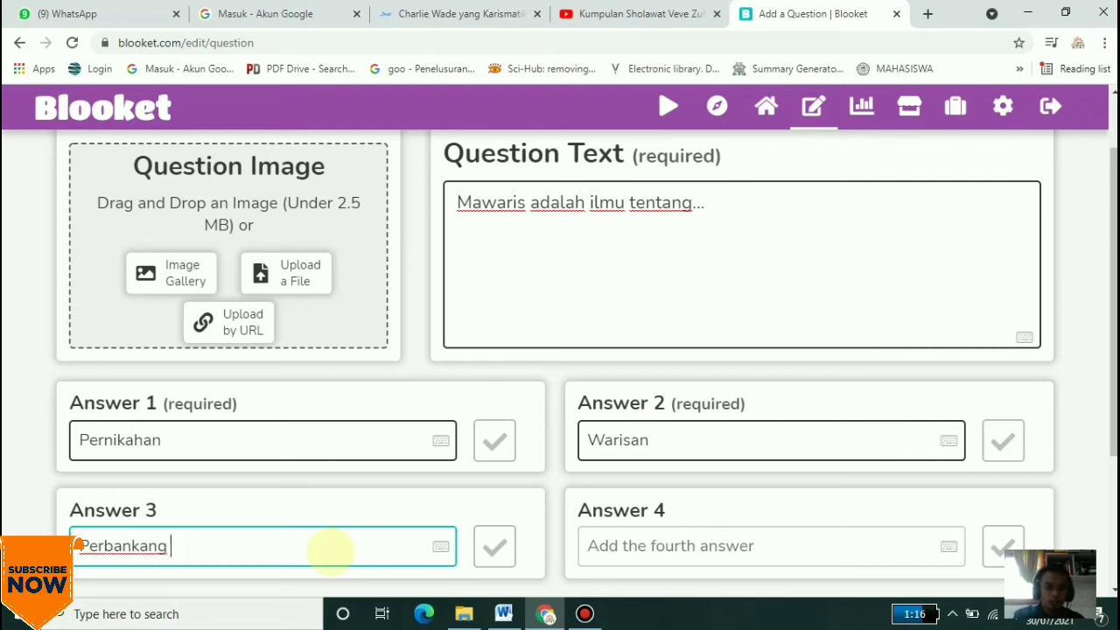
pyautogui.write(' Sa Syariah')
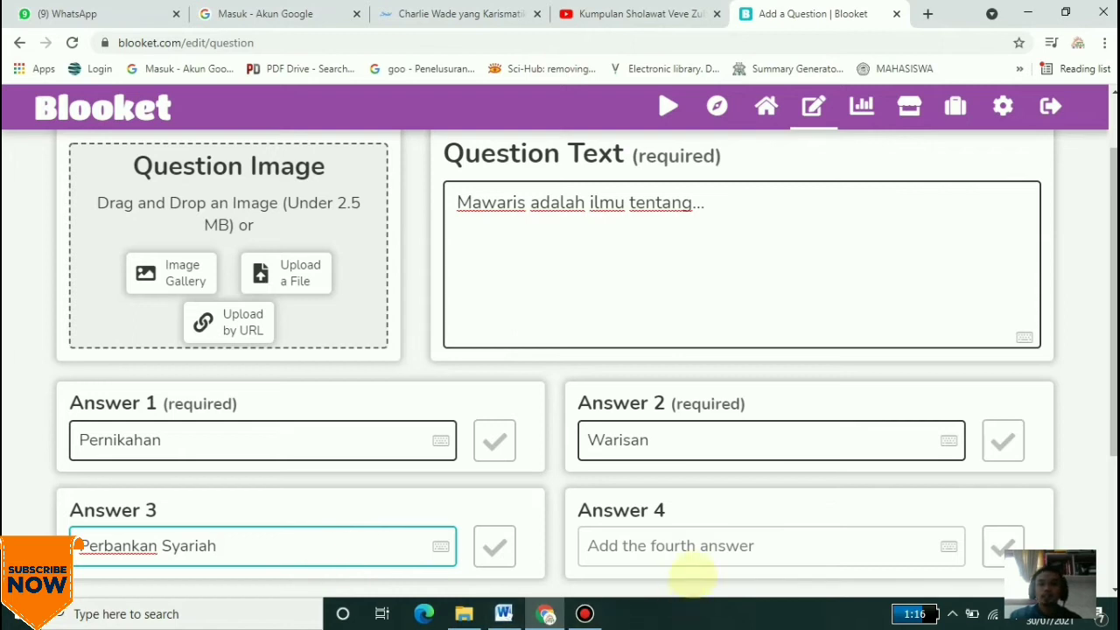
pyautogui.click(702, 544)
pyautogui.write('Zakat')
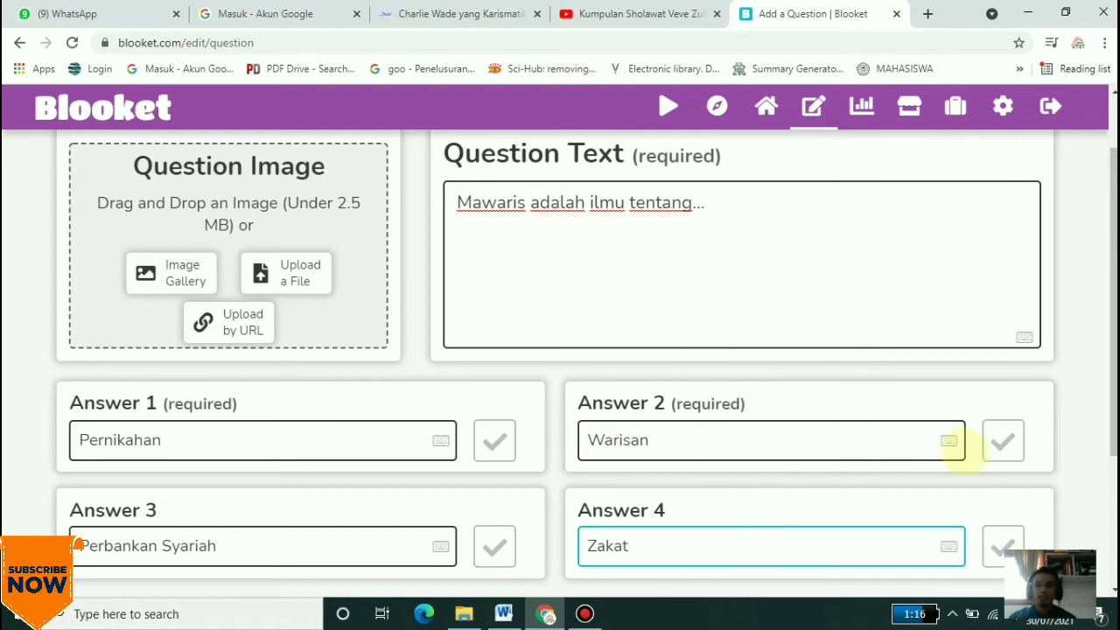
pyautogui.click(1002, 440)
# Check the filled-in question, set its time limit to 15 seconds and save it
pyautogui.scroll(-3, 745, 425)
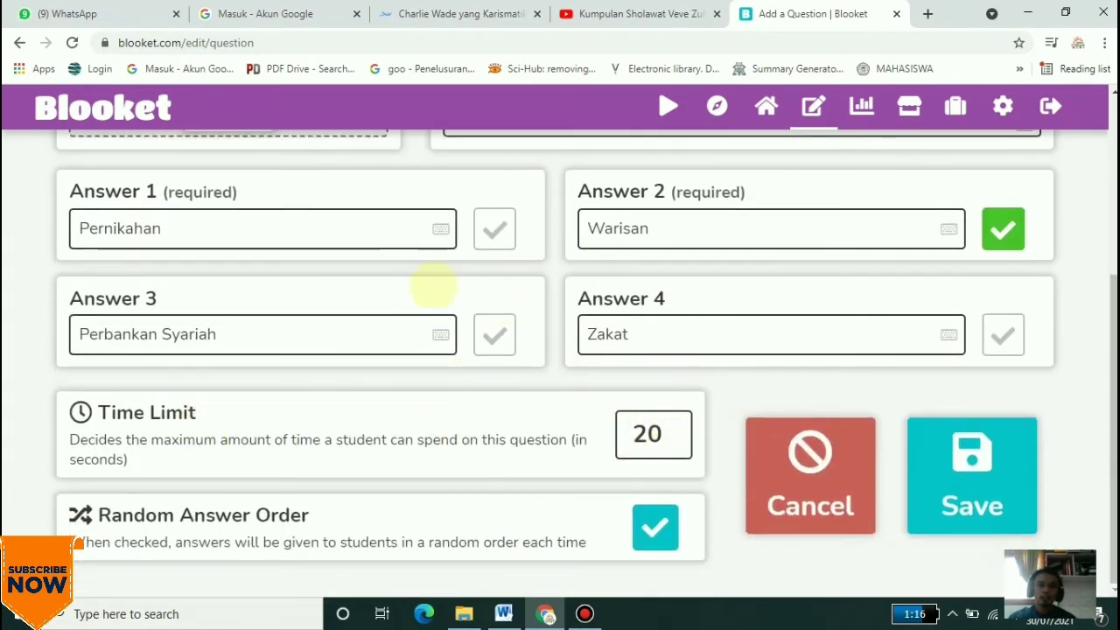
pyautogui.scroll(3, 490, 285)
pyautogui.scroll(-1, 555, 251)
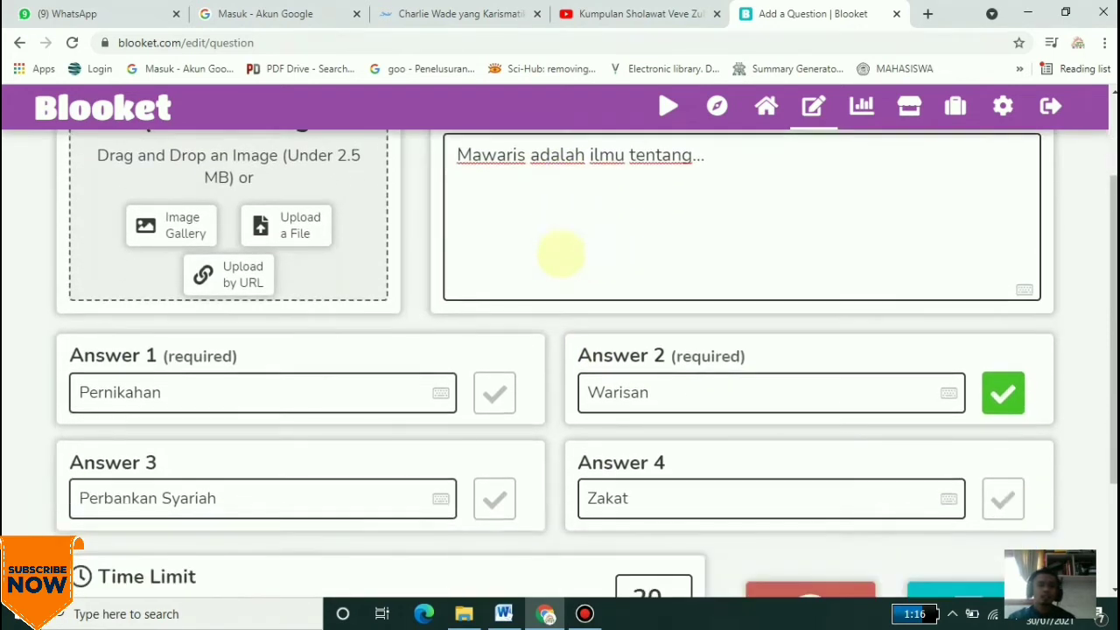
pyautogui.scroll(2, 551, 245)
pyautogui.scroll(-4, 600, 282)
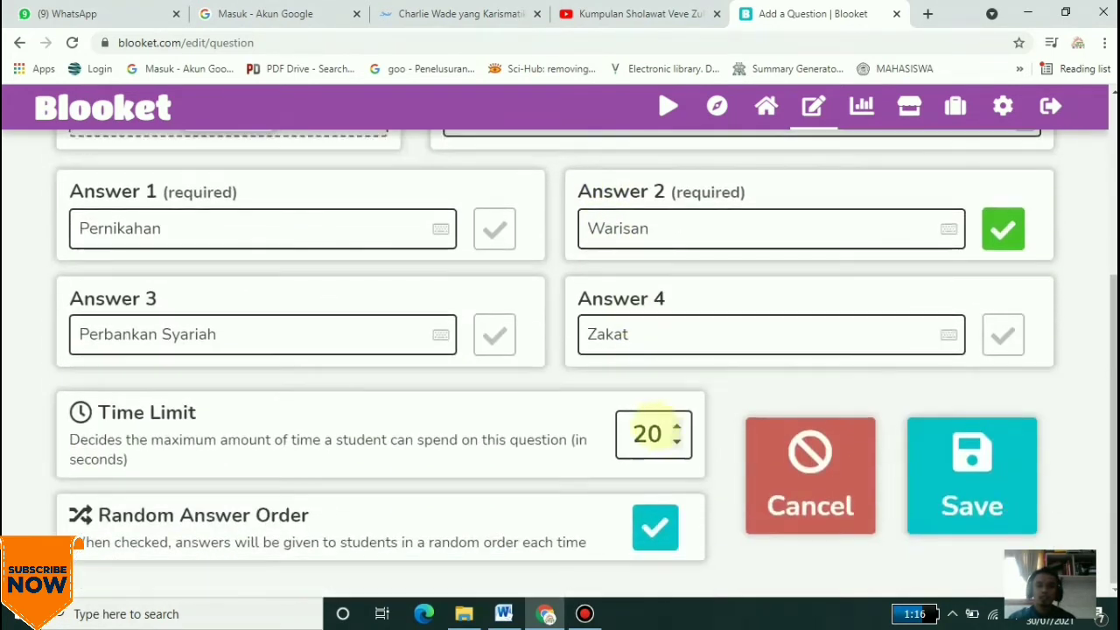
pyautogui.click(676, 441)
pyautogui.click(676, 442)
pyautogui.click(676, 442)
pyautogui.click(676, 442)
pyautogui.click(676, 442)
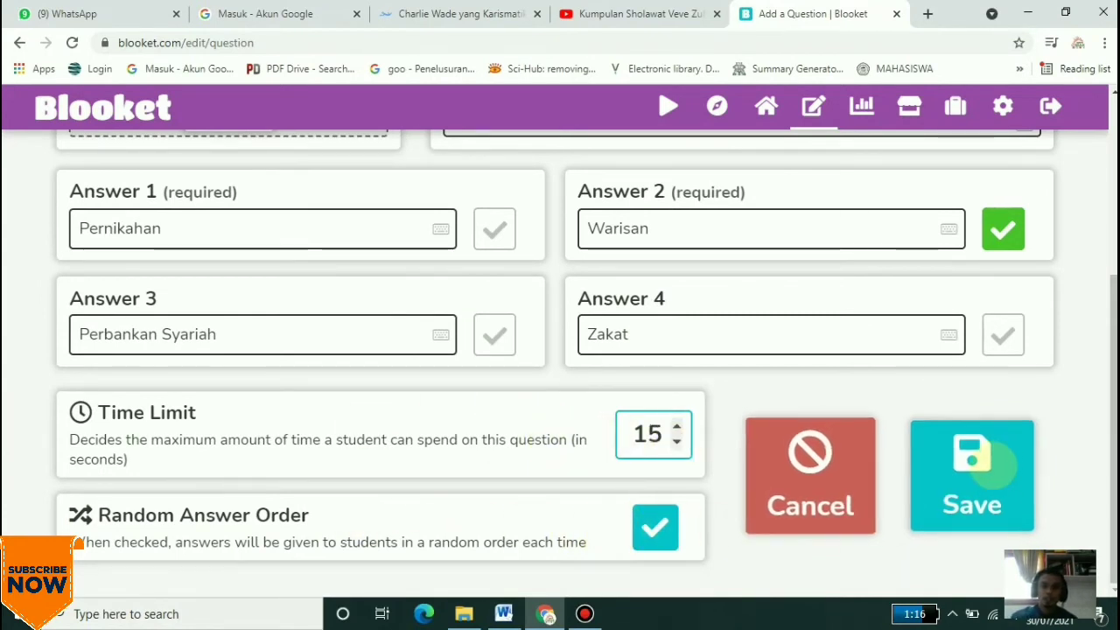
pyautogui.click(989, 459)
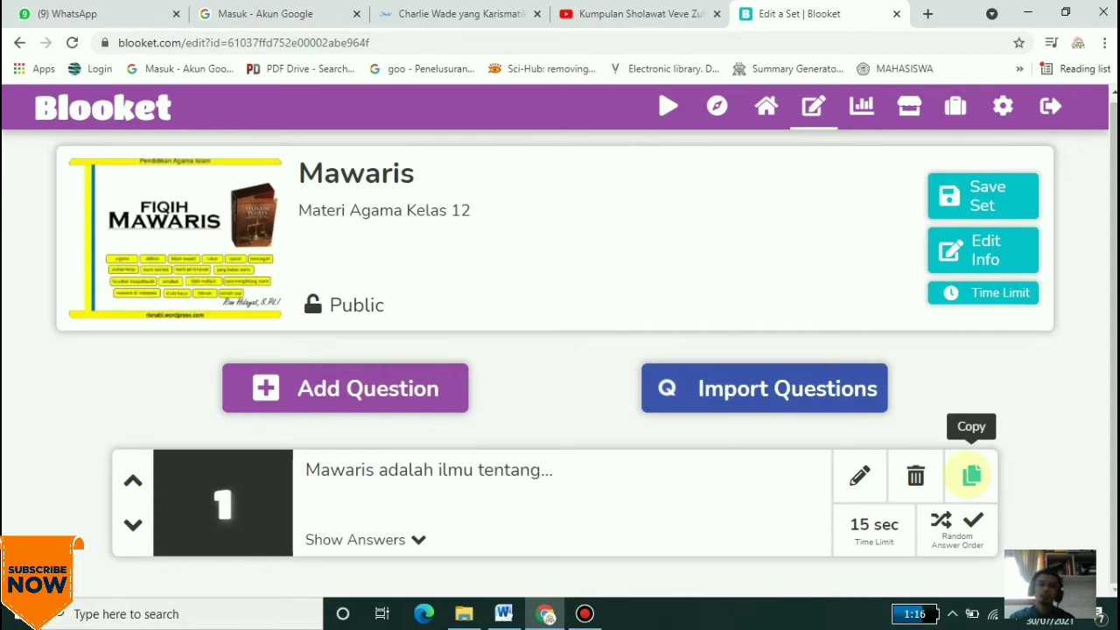
# Duplicate the first question of the Mawaris set and change the copy's question text to "Muwaris adalah..."
pyautogui.click(971, 475)
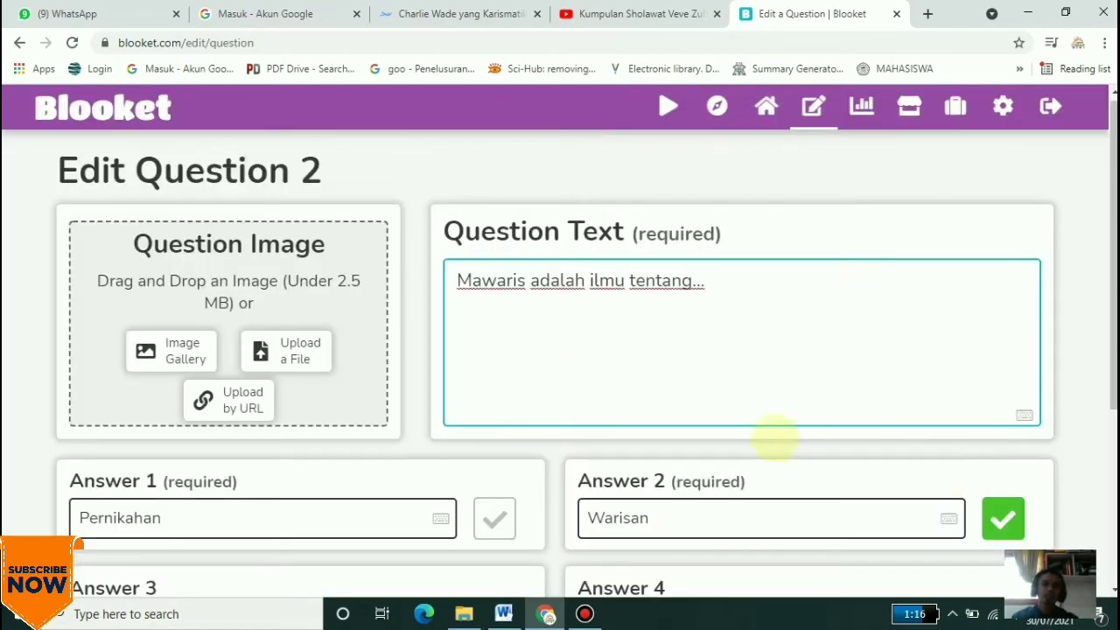
pyautogui.scroll(-1, 669, 394)
pyautogui.scroll(-2, 665, 394)
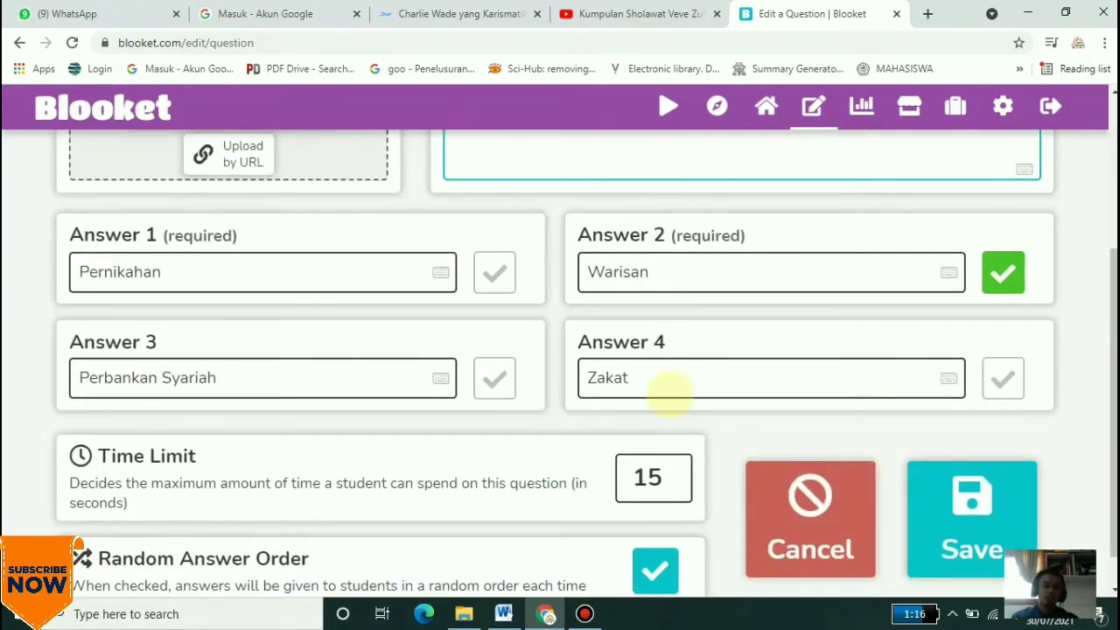
pyautogui.scroll(3, 665, 394)
pyautogui.moveTo(57, 171); pyautogui.dragTo(360, 166)
pyautogui.moveTo(747, 285); pyautogui.dragTo(438, 278)
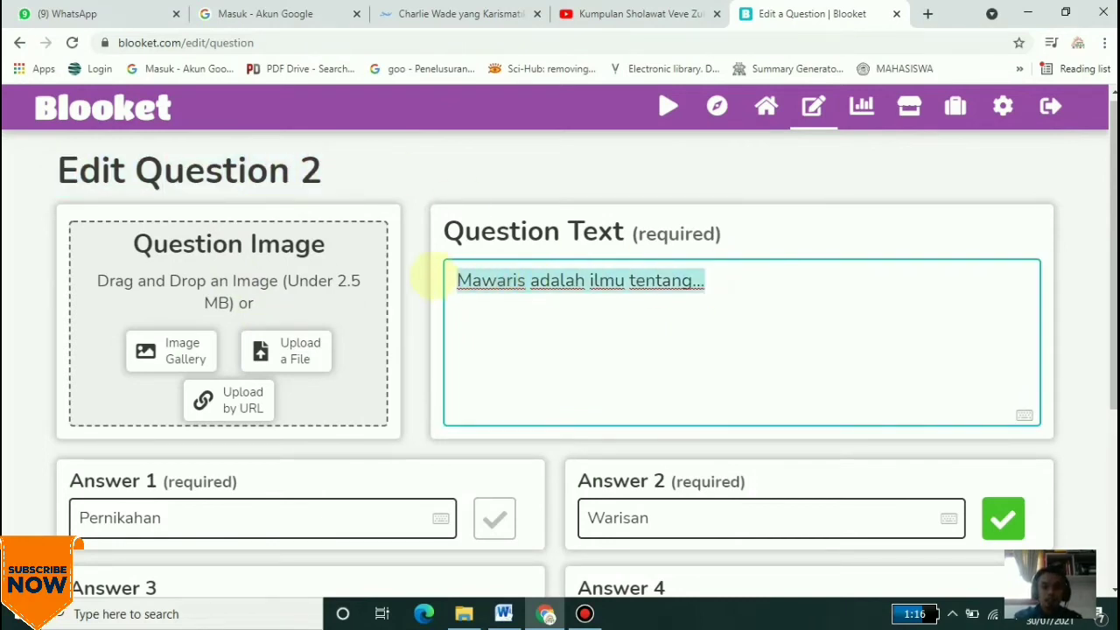
pyautogui.write('Muwaris adala')
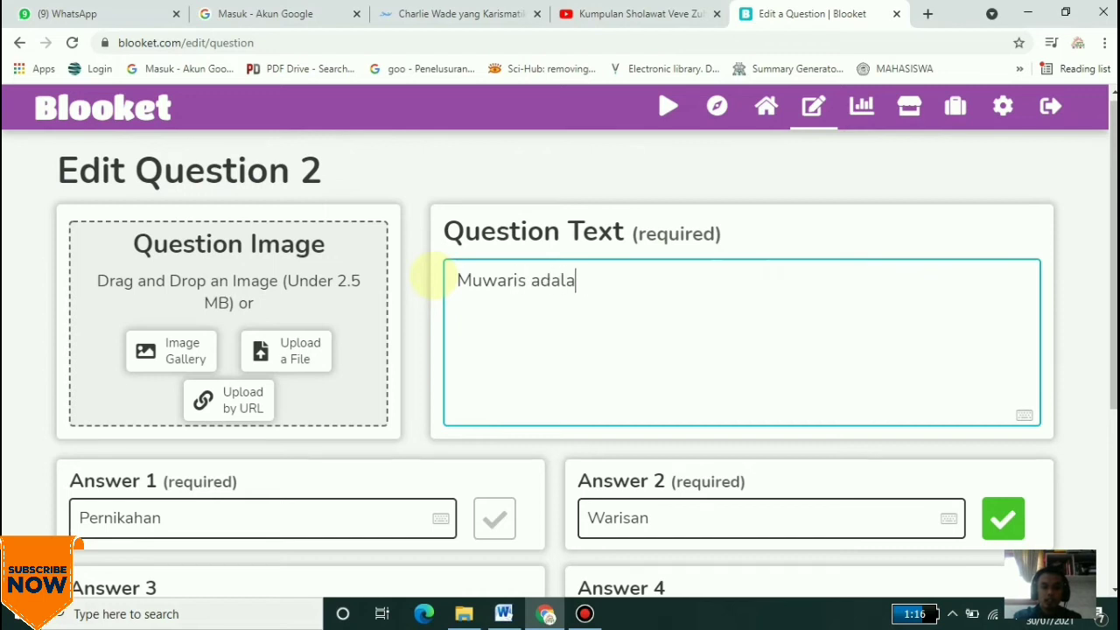
pyautogui.write('h...')
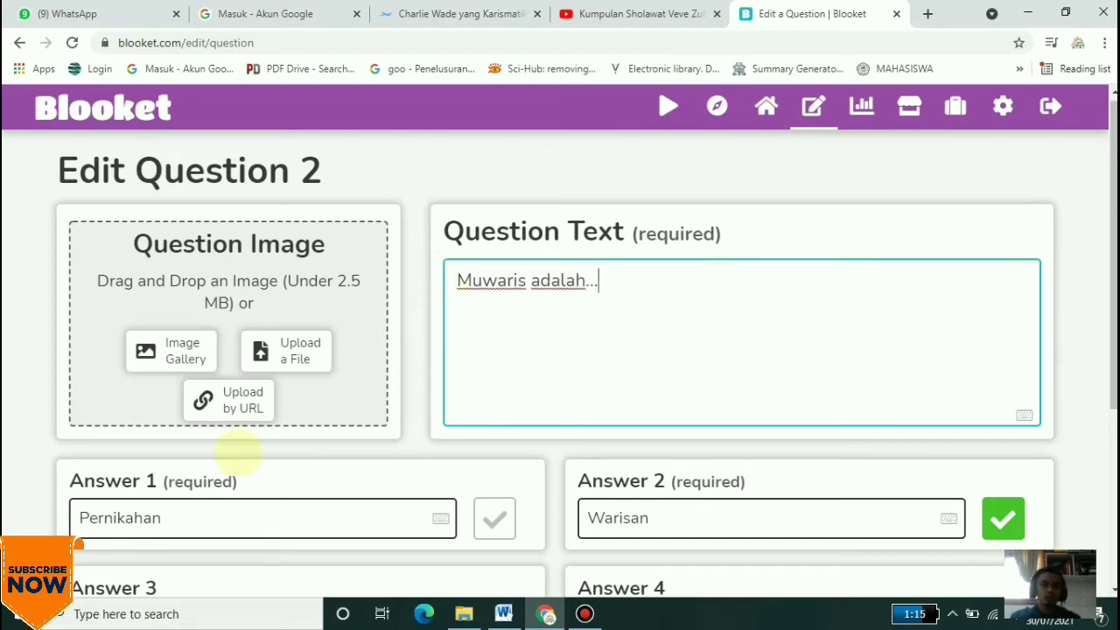
# Replace the copied question's first answer with "Orang yang menerima warisan"
pyautogui.click(210, 516)
pyautogui.press('BackSpace')
pyautogui.press('BackSpace')
pyautogui.press('BackSpace')
pyautogui.press('BackSpace')
pyautogui.press('BackSpace')
pyautogui.press('BackSpace')
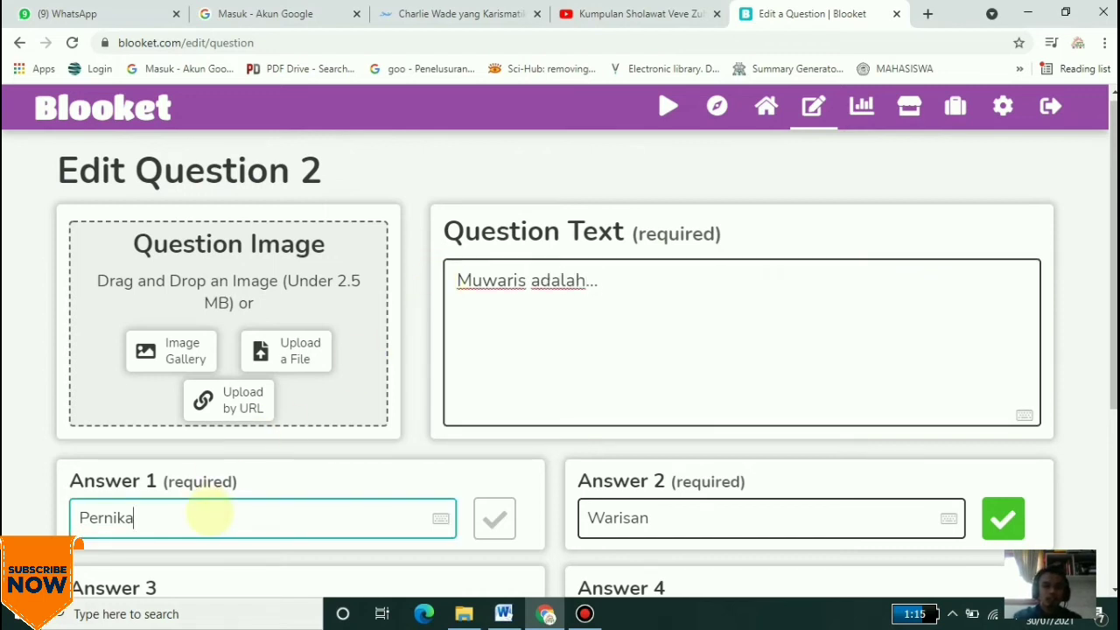
pyautogui.press('BackSpace')
pyautogui.write('Or')
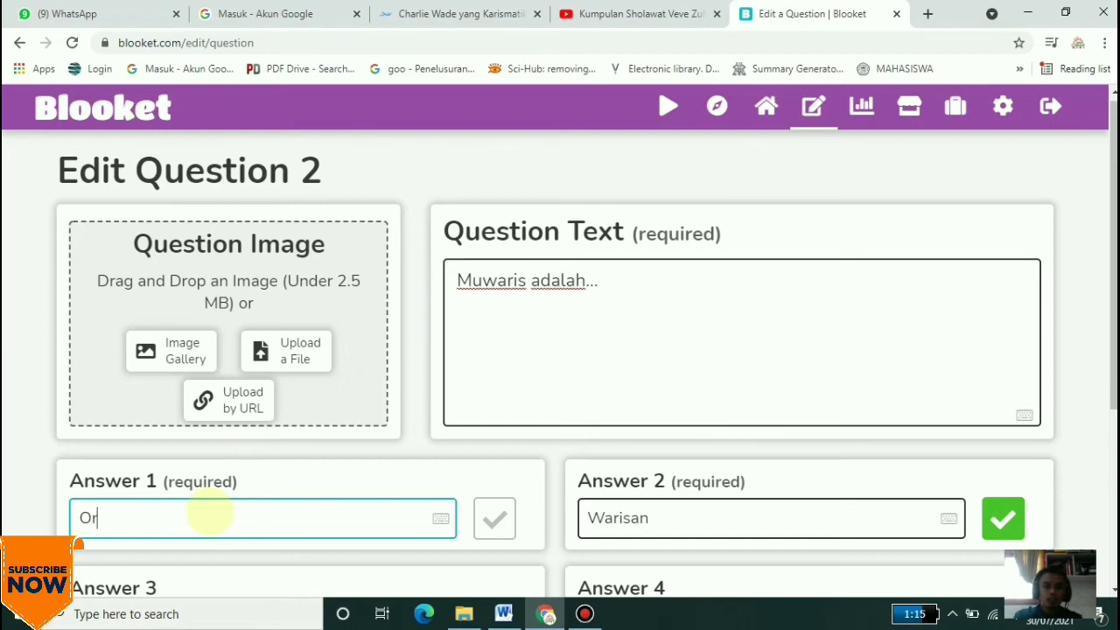
pyautogui.write('ang yang meneri')
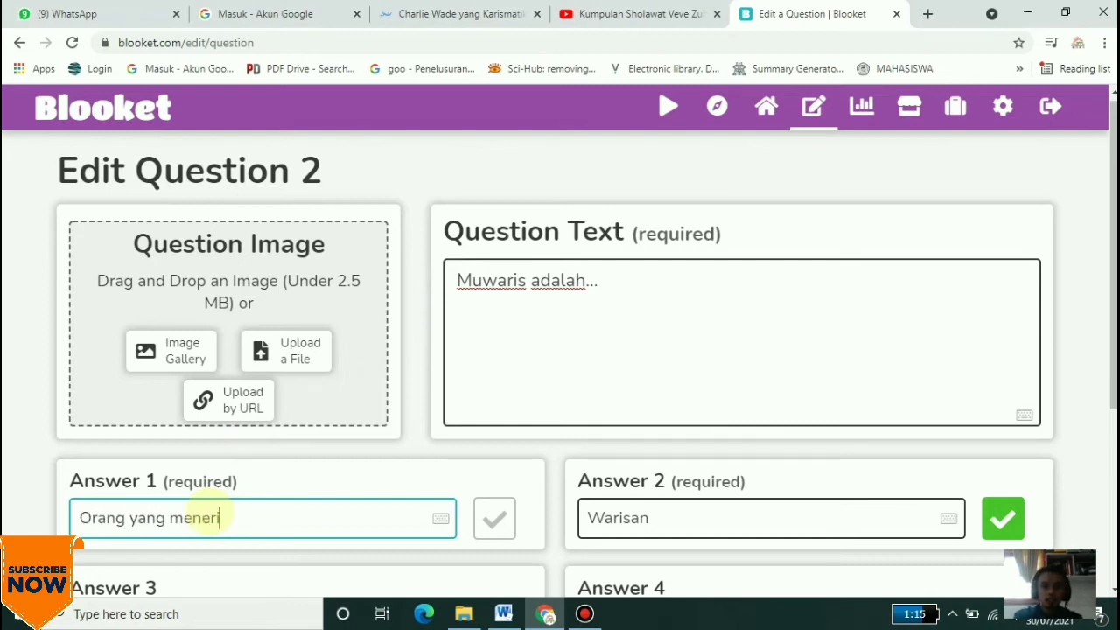
pyautogui.write('ma warisa')
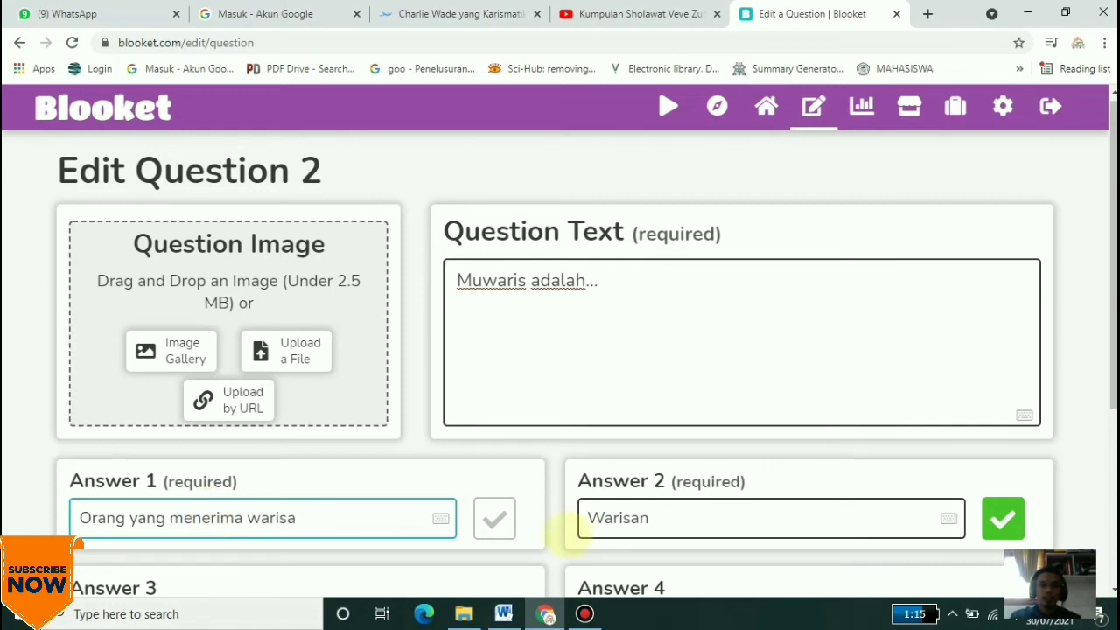
pyautogui.write('n')
# Change the second answer to "Orang yang mewariskan" and the third answer to "Harta Warisan"
pyautogui.moveTo(604, 518); pyautogui.dragTo(647, 518)
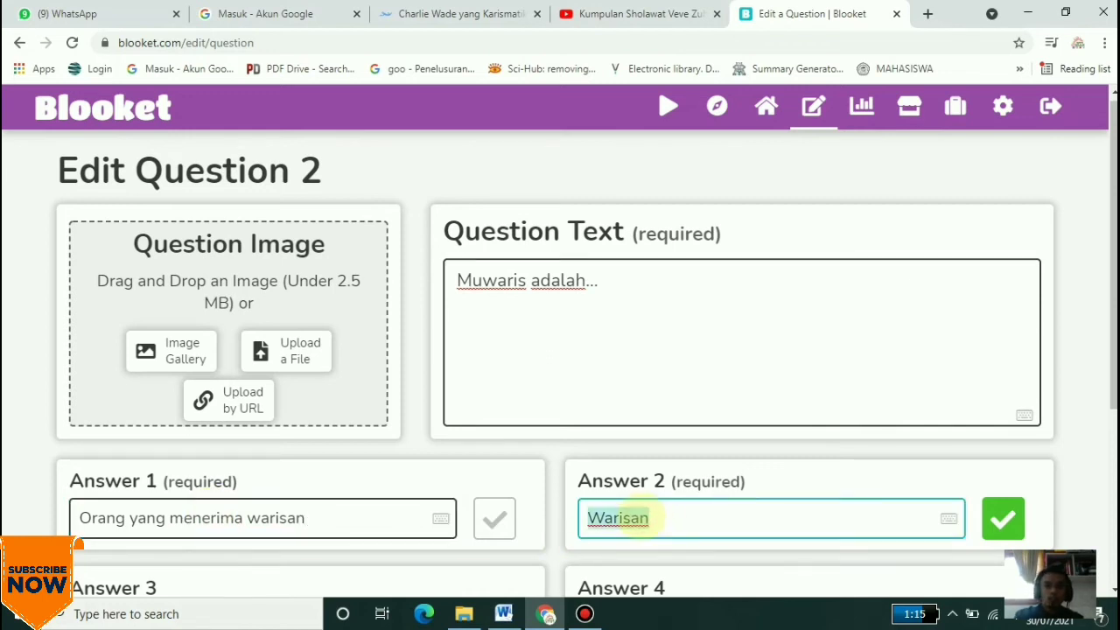
pyautogui.write('Orang yang mew')
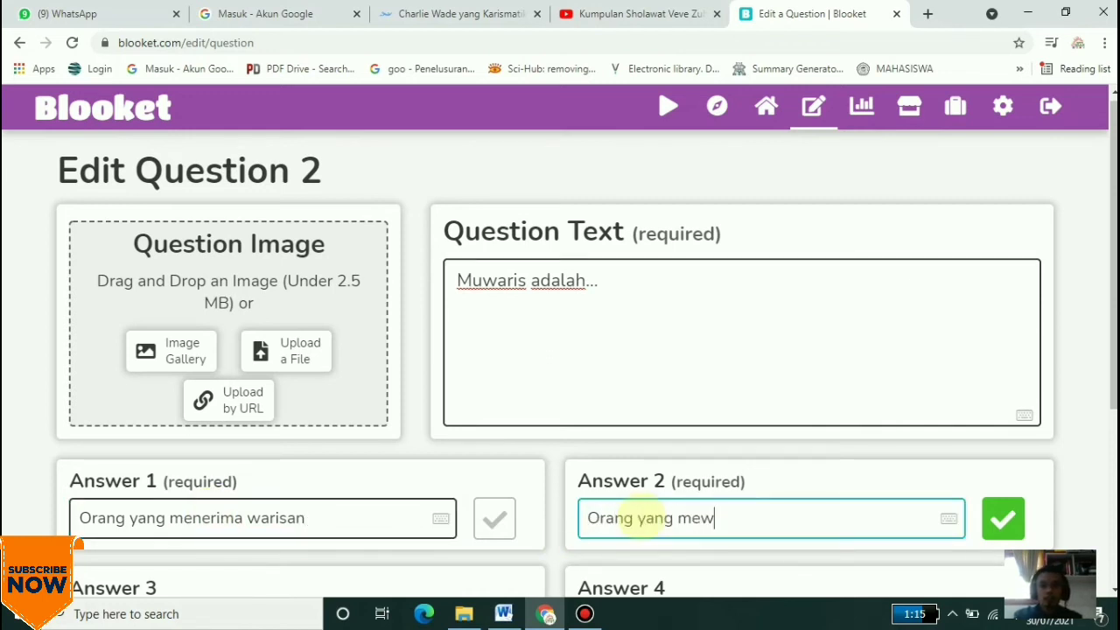
pyautogui.write('ariskan')
pyautogui.scroll(-3, 628, 525)
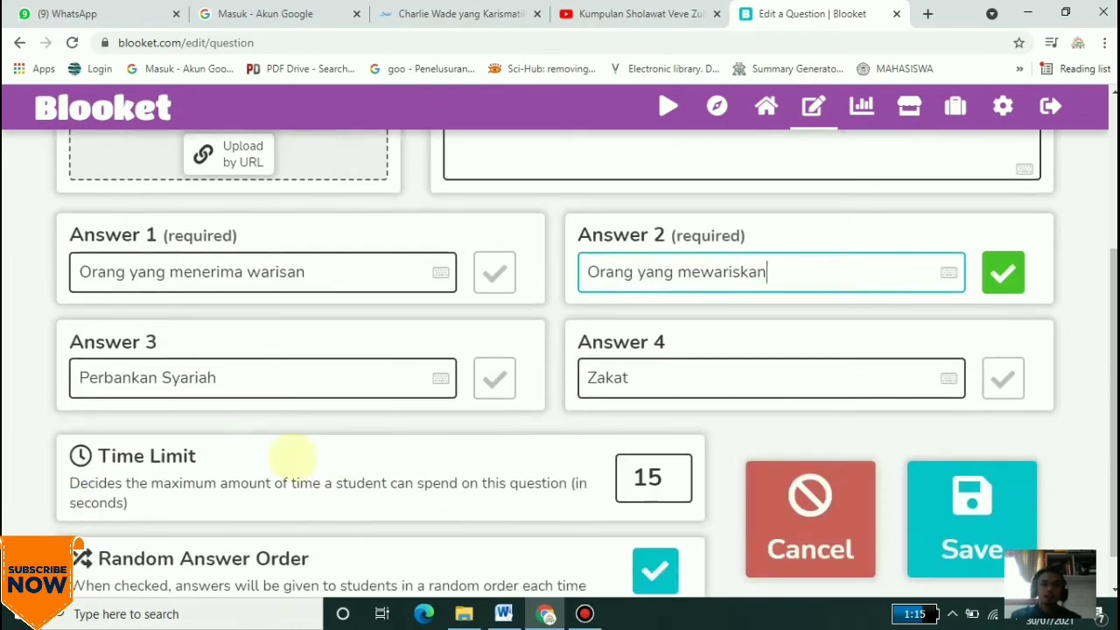
pyautogui.moveTo(242, 379); pyautogui.dragTo(18, 378)
pyautogui.write('Harta Warisan')
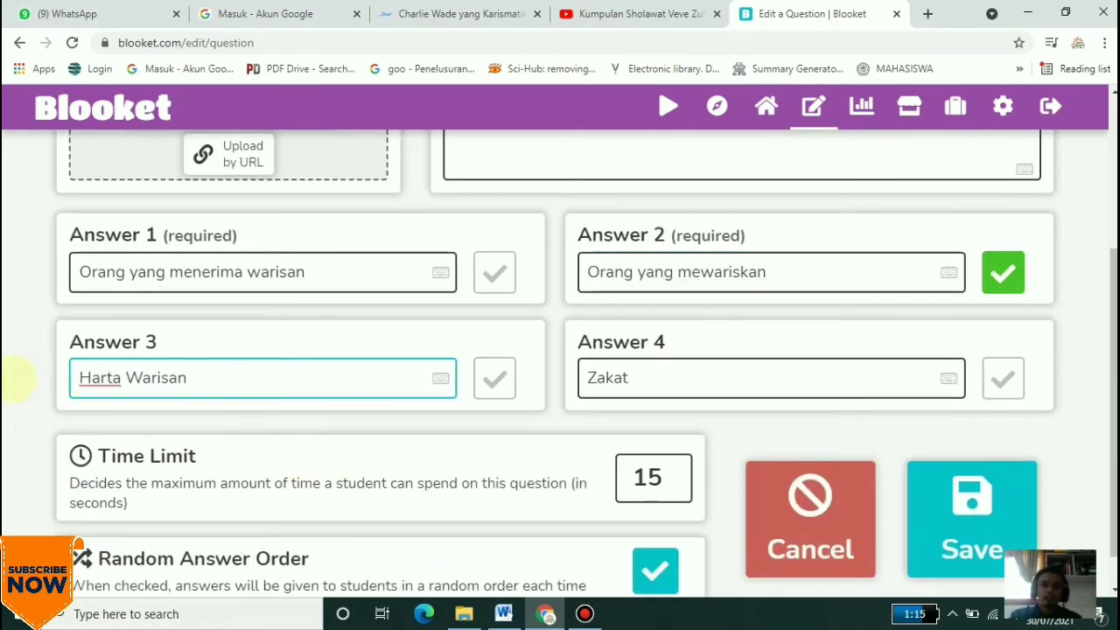
# Replace the fourth answer with "Saksi pembagian warisan"
pyautogui.scroll(2, 532, 517)
pyautogui.click(609, 542)
pyautogui.doubleClick(610, 542)
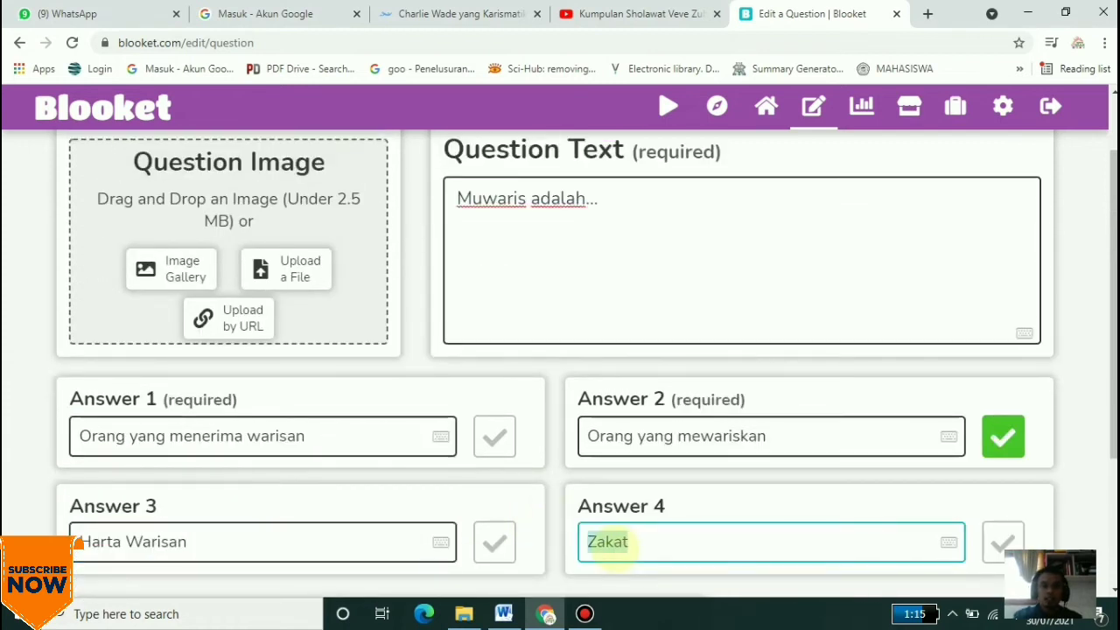
pyautogui.write('Saksi pem')
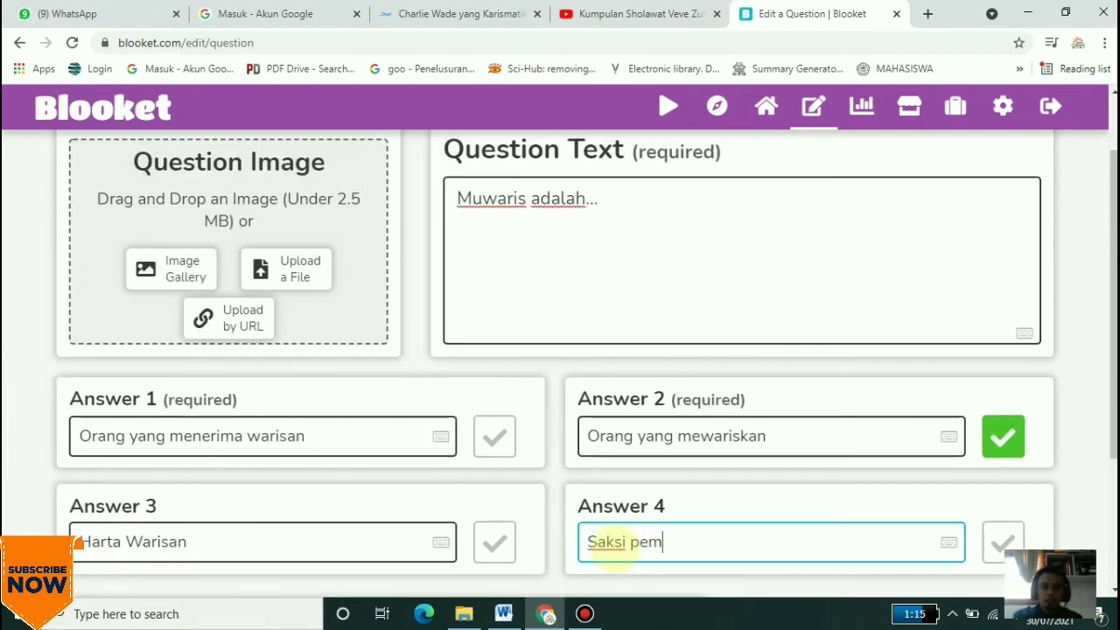
pyautogui.write('bagian warisan')
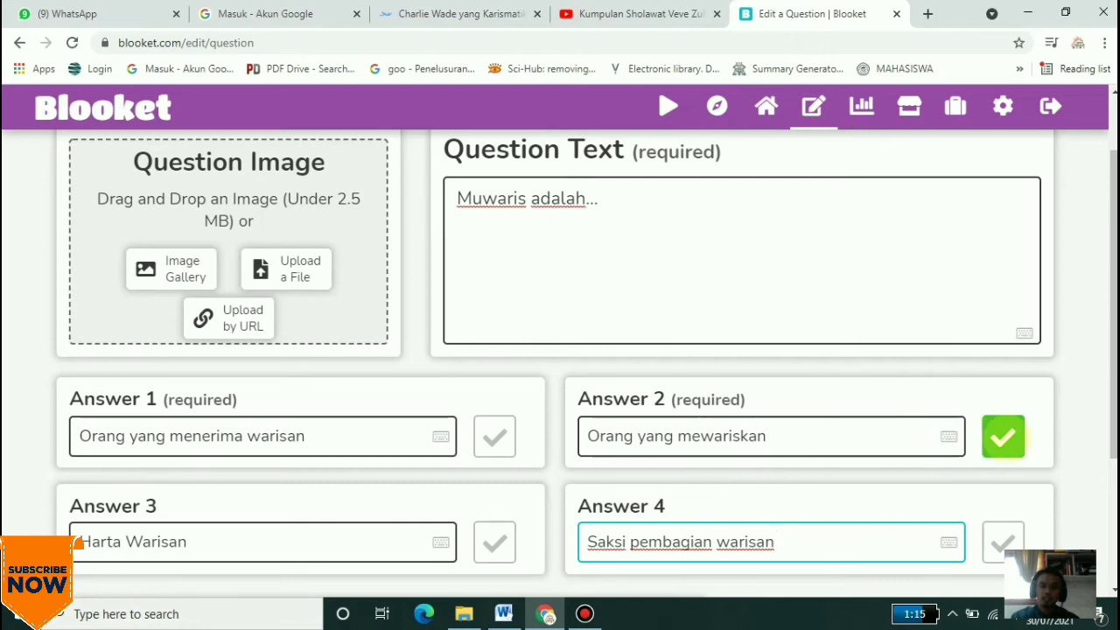
# Try marking the fourth answer as an additional correct one, unmark it again and save the question
pyautogui.scroll(-1, 945, 446)
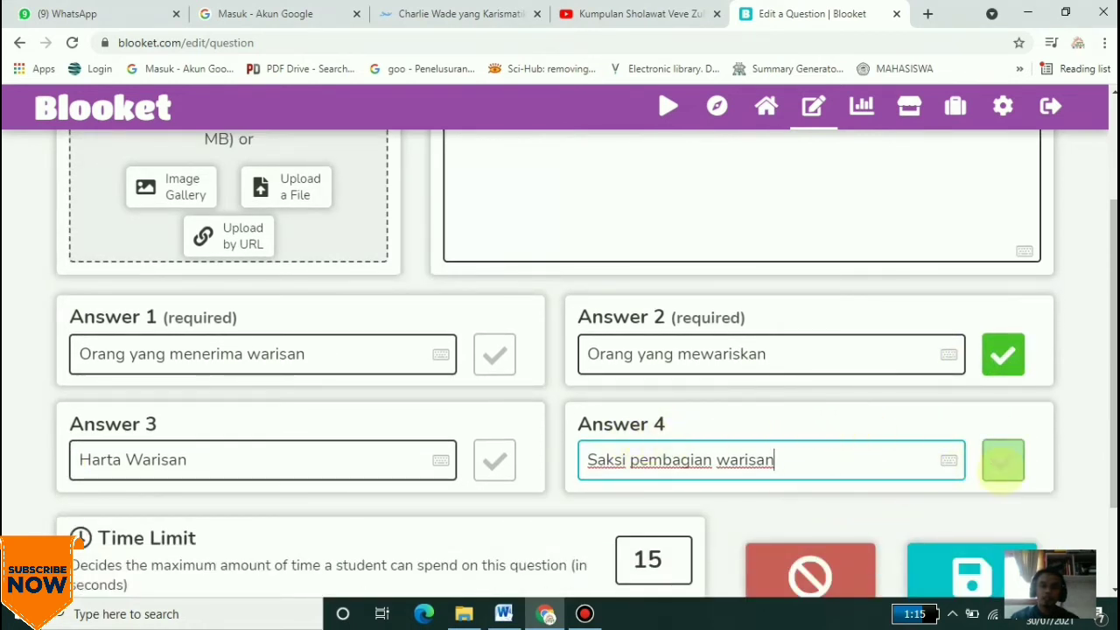
pyautogui.click(1003, 459)
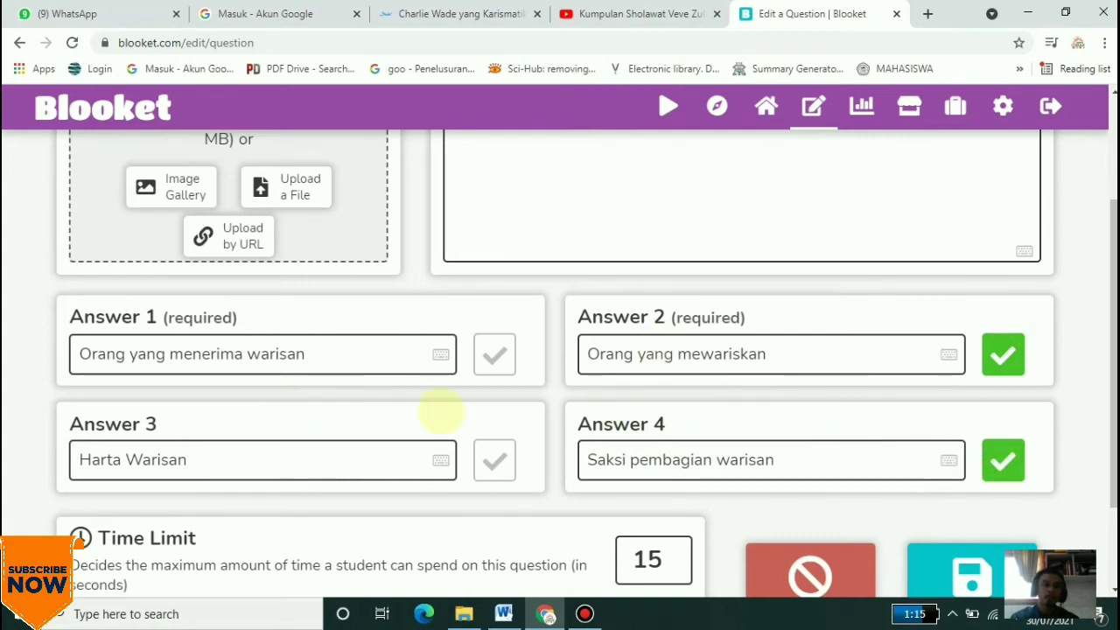
pyautogui.click(990, 463)
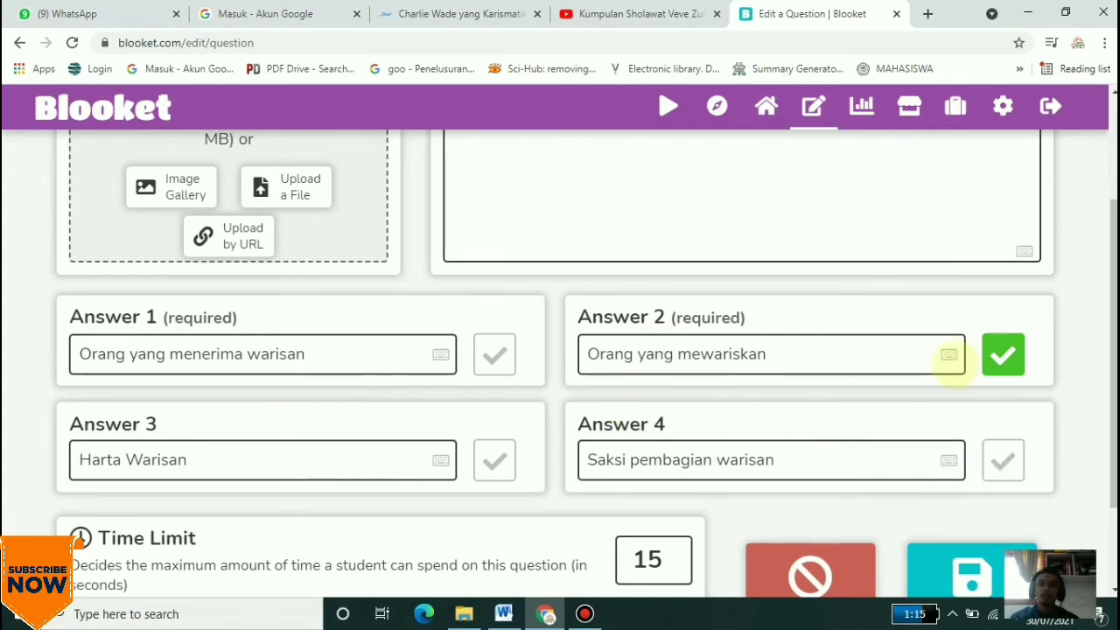
pyautogui.scroll(-1, 727, 430)
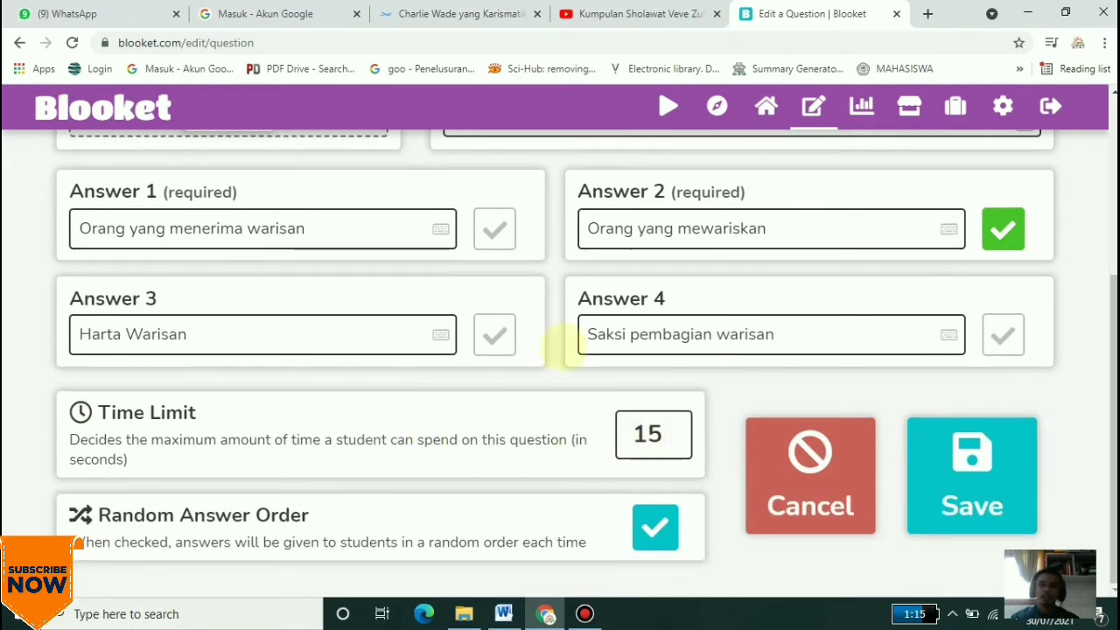
pyautogui.click(957, 475)
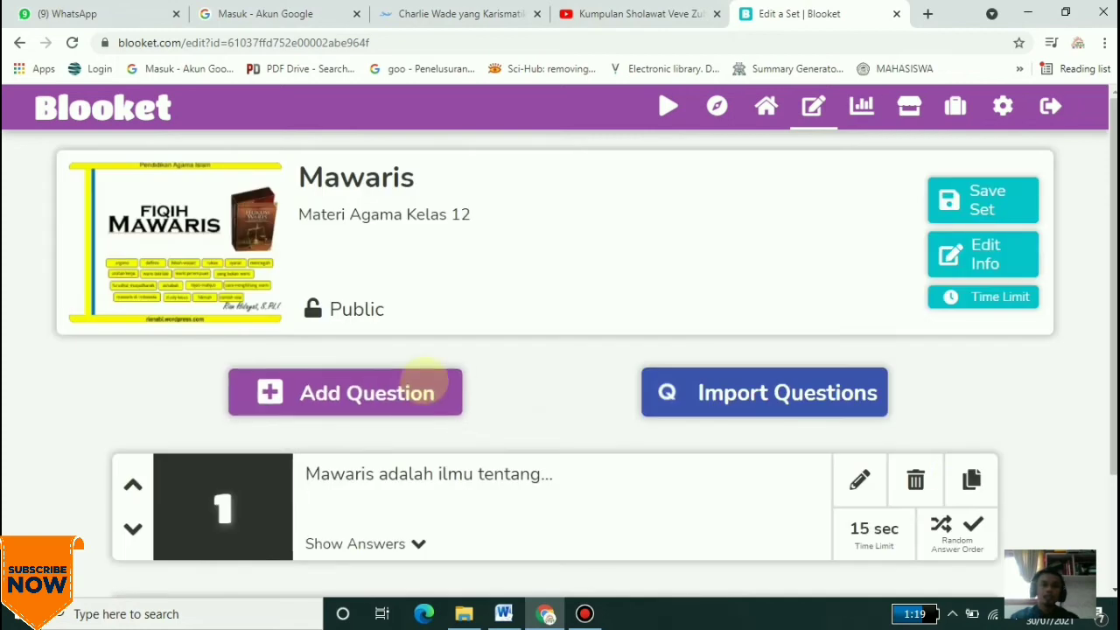
pyautogui.scroll(-2, 425, 381)
pyautogui.scroll(2, 605, 425)
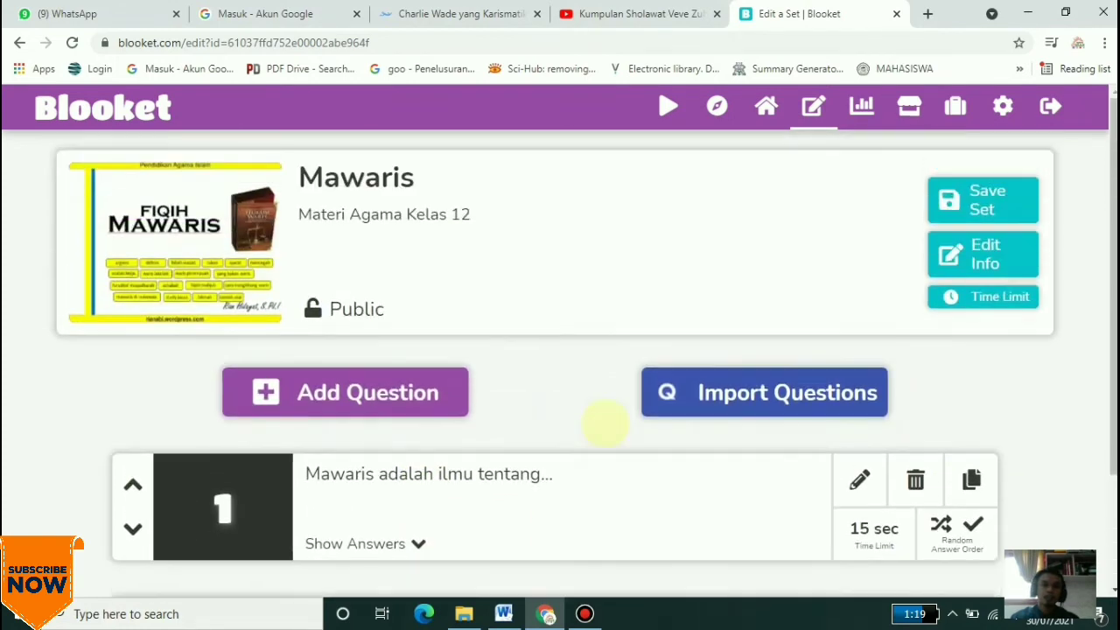
pyautogui.click(960, 214)
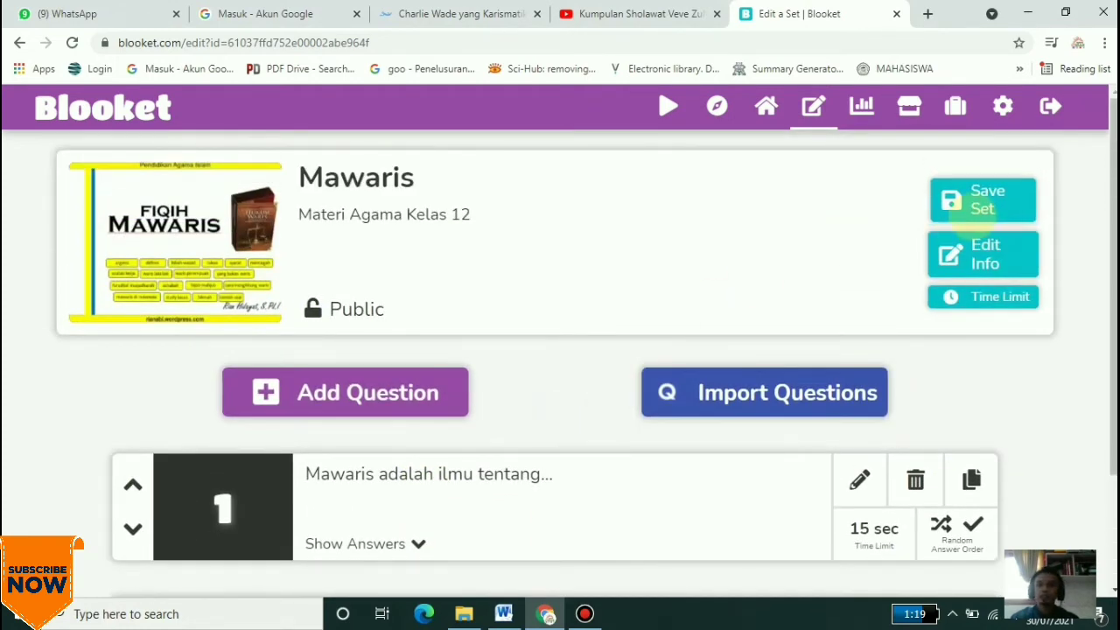
pyautogui.scroll(-2, 352, 422)
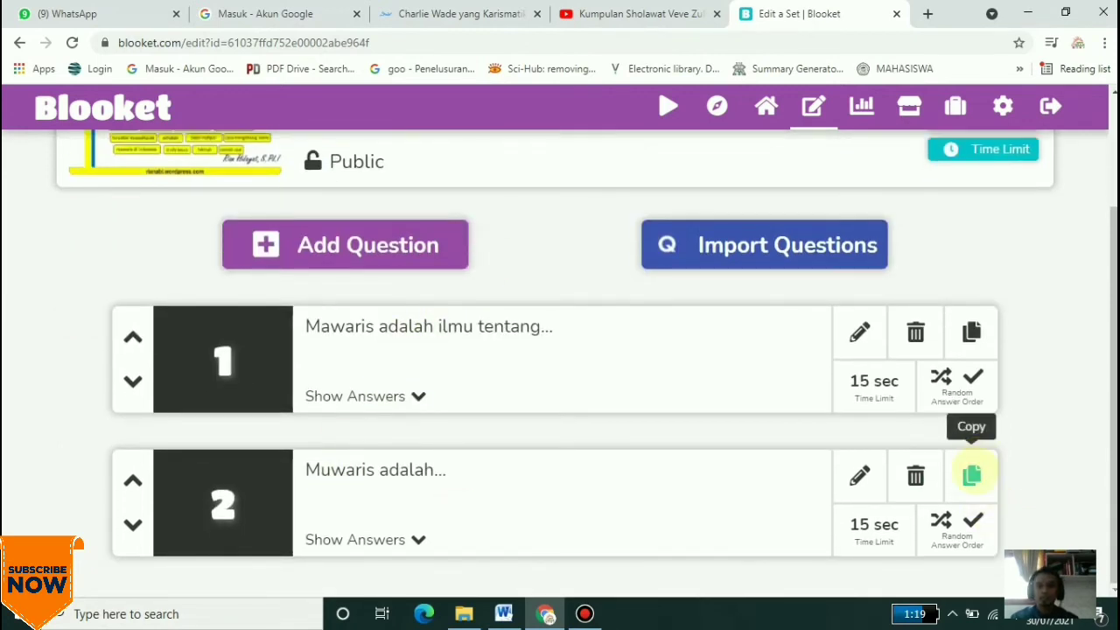
pyautogui.click(322, 245)
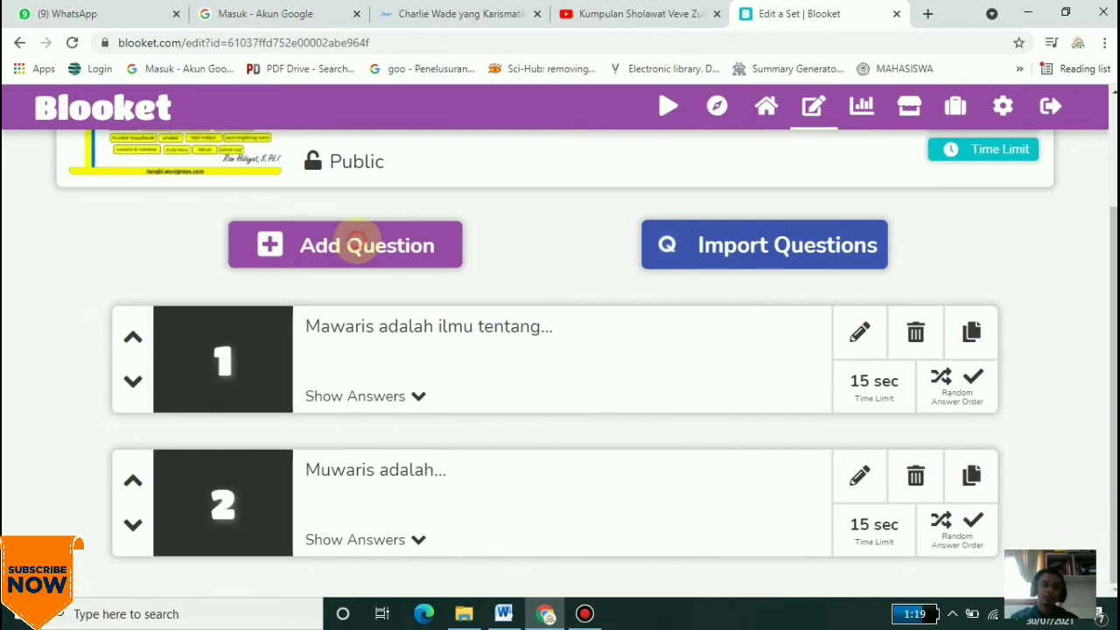
pyautogui.scroll(2, 553, 302)
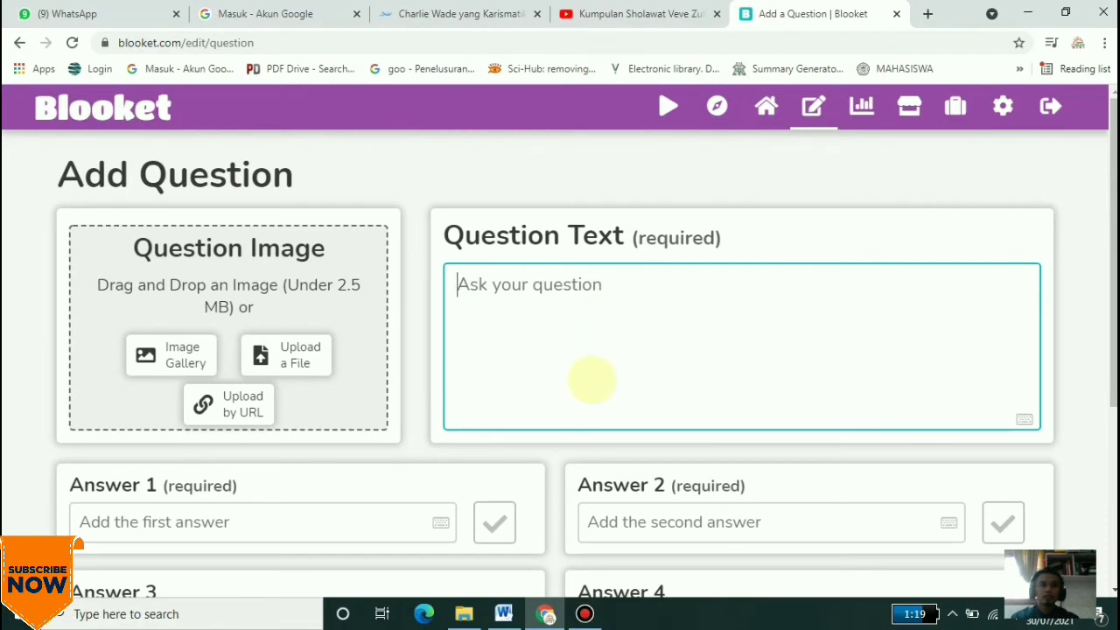
pyautogui.click(297, 357)
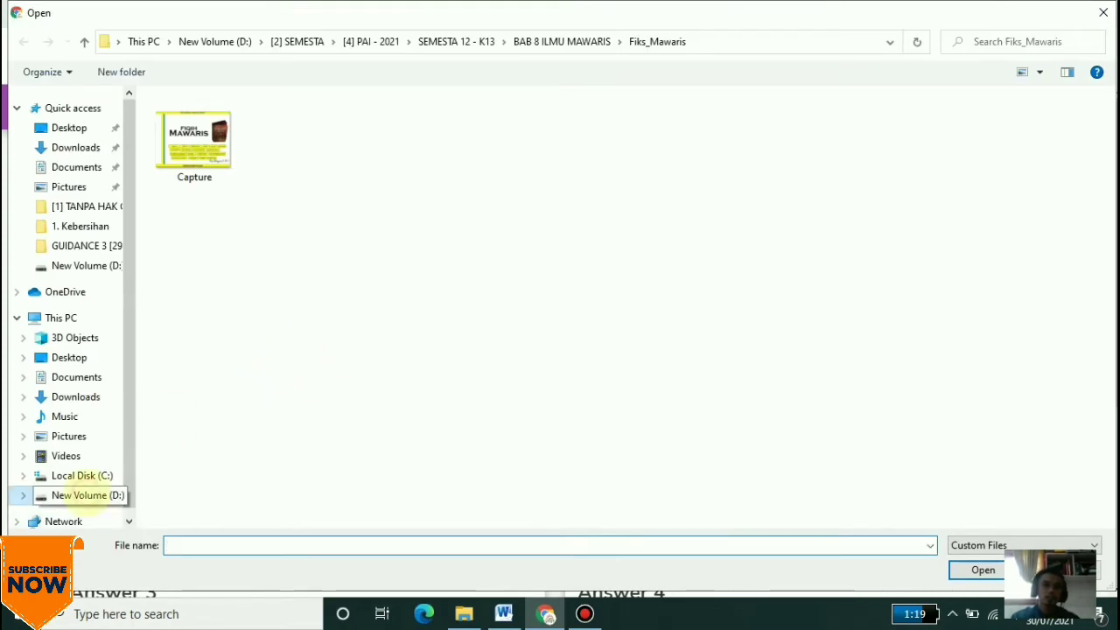
pyautogui.click(79, 493)
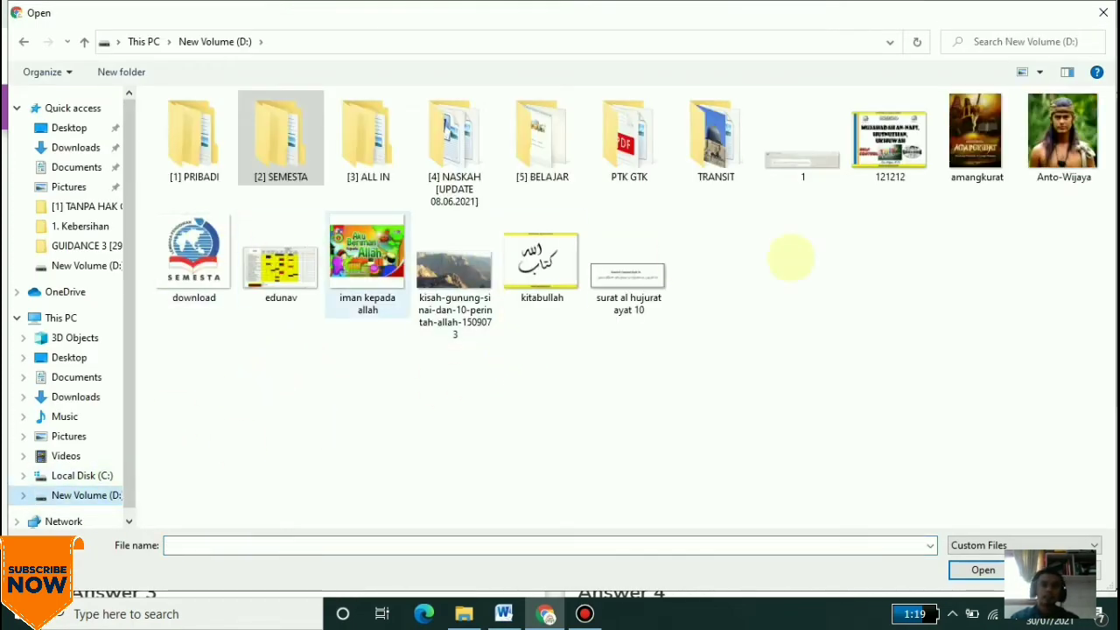
pyautogui.click(1061, 132)
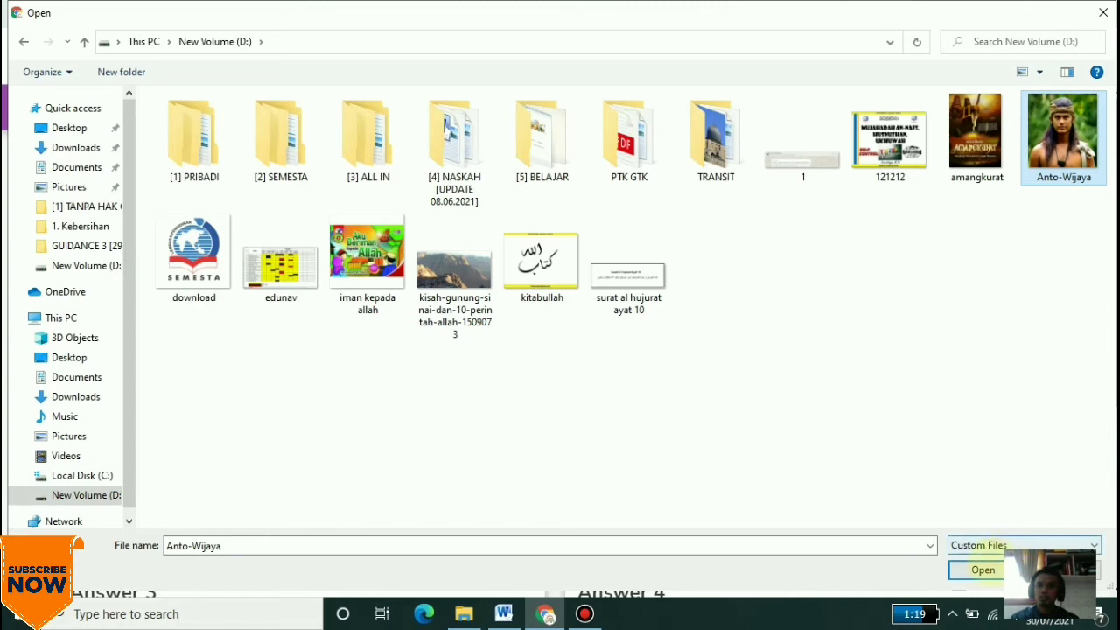
pyautogui.click(978, 569)
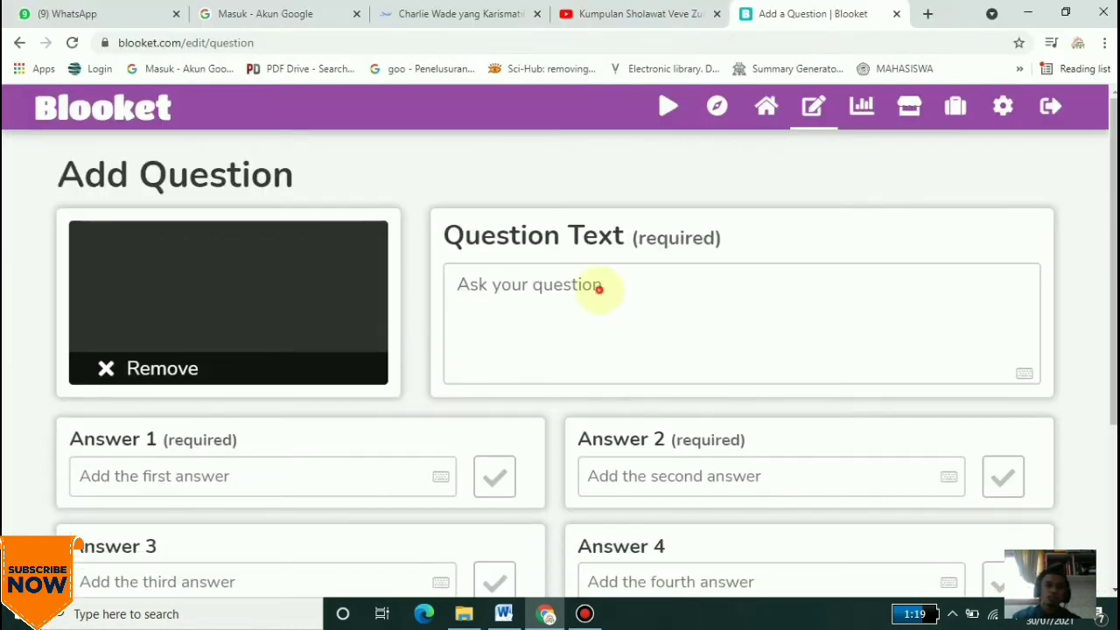
# Enter "Tokoh di samping adalah pemain film..." as the new question's text
pyautogui.click(598, 288)
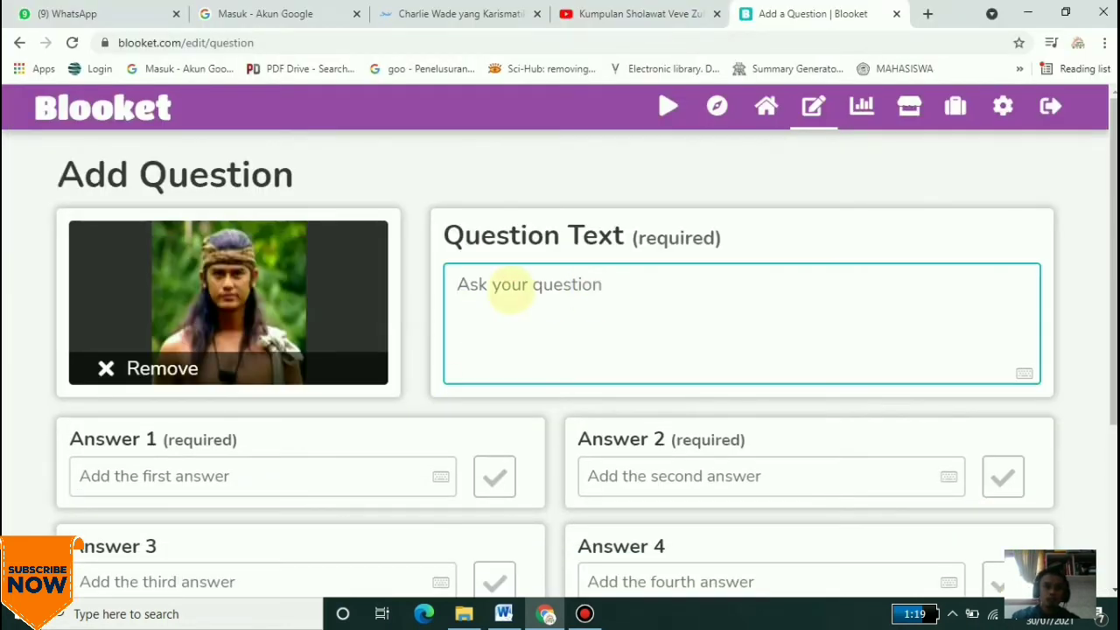
pyautogui.write('Tokoh di sa')
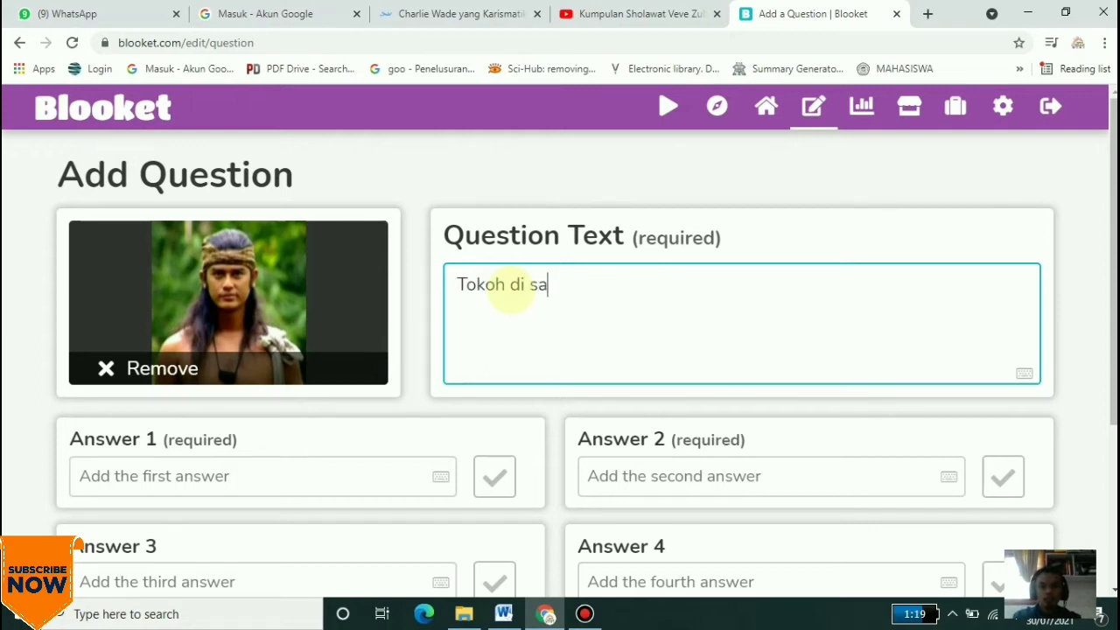
pyautogui.write('mping adalah e')
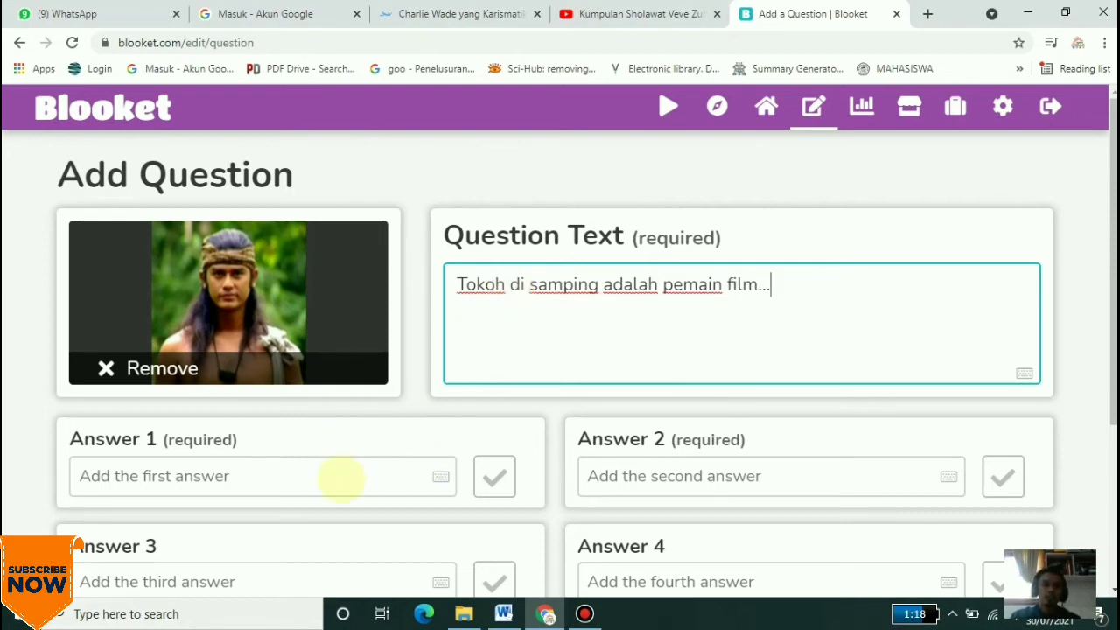
# Enter "Jaka Sembung" as the first answer and "Jaka Tarub" as the second answer of the picture question
pyautogui.click(341, 478)
pyautogui.write('Jaka Sem')
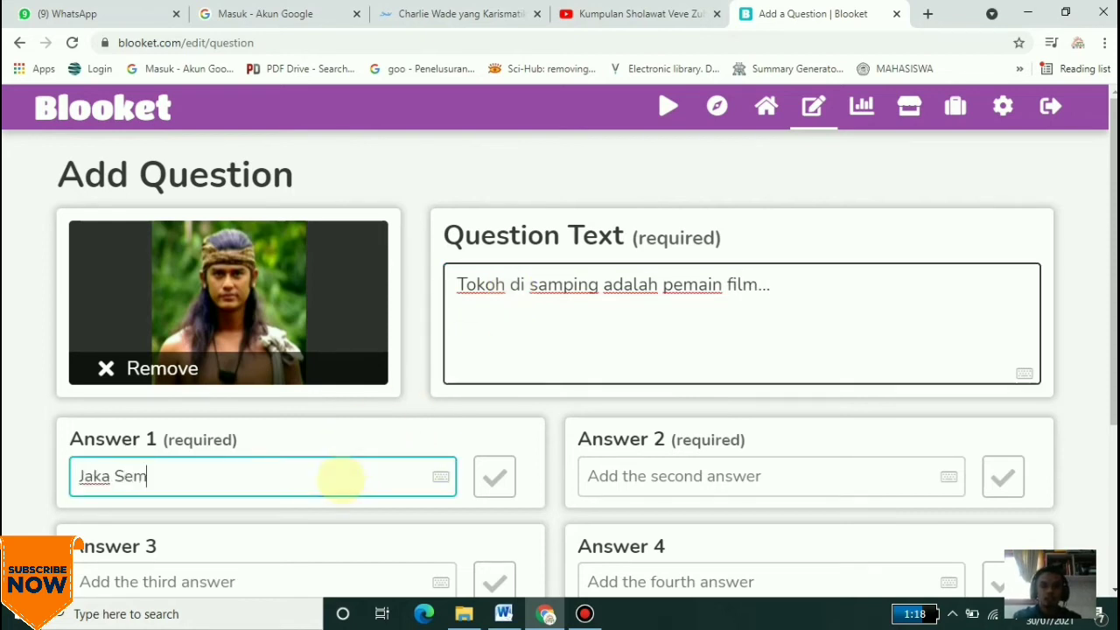
pyautogui.write('bung')
pyautogui.click(672, 473)
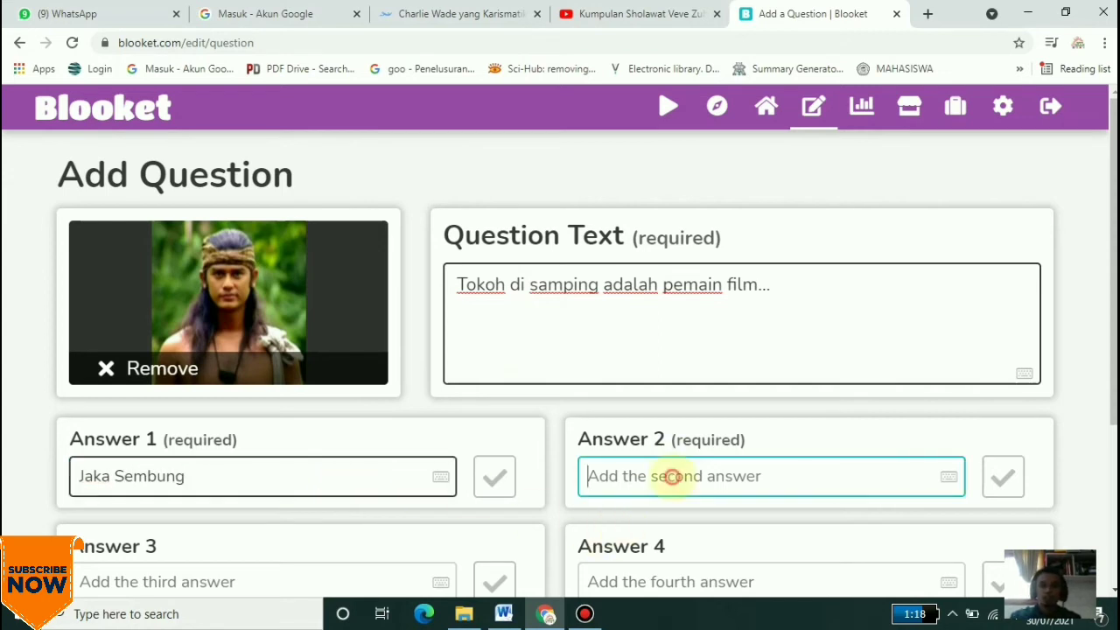
pyautogui.write('Jaka Tarub')
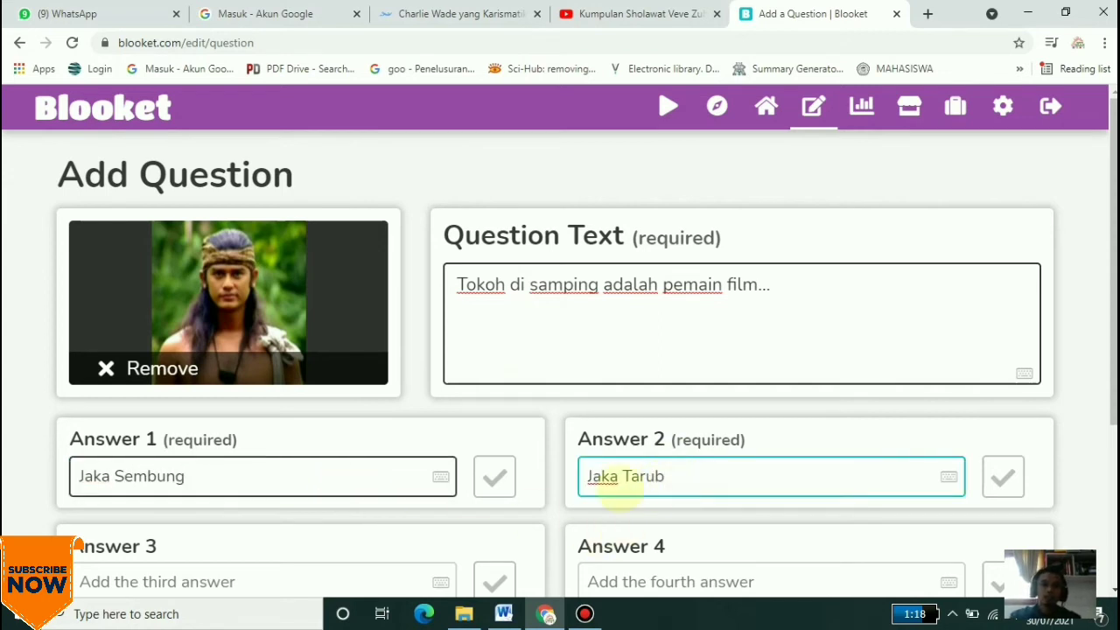
# Enter "Arya Penangsang" as the third answer and "Arya Kamandanu" as the fourth answer
pyautogui.scroll(-2, 357, 425)
pyautogui.click(357, 417)
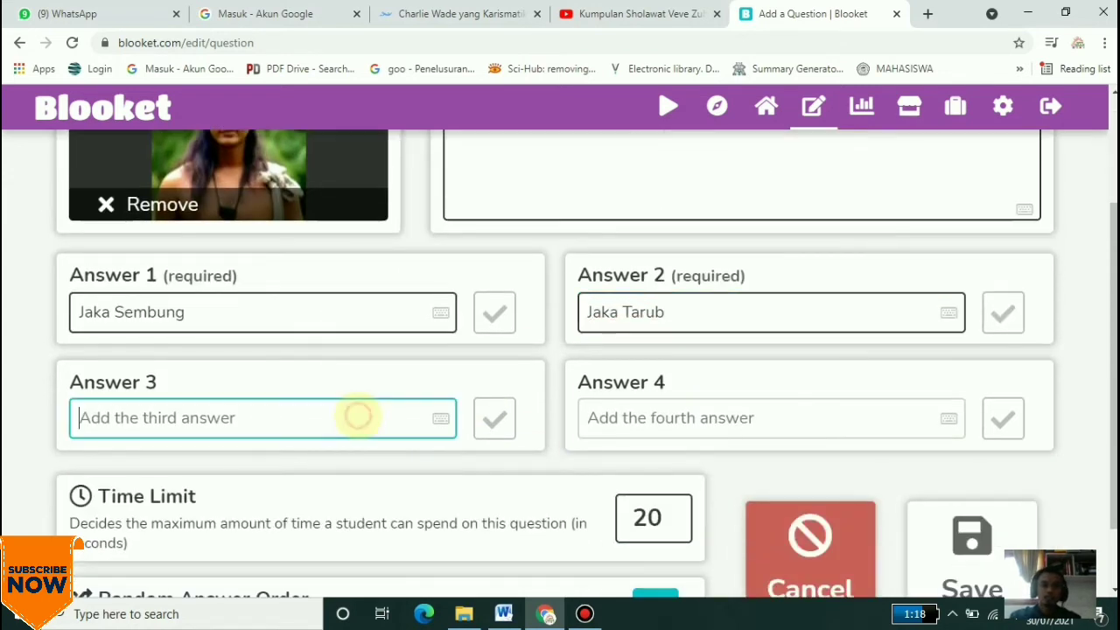
pyautogui.write('Arya')
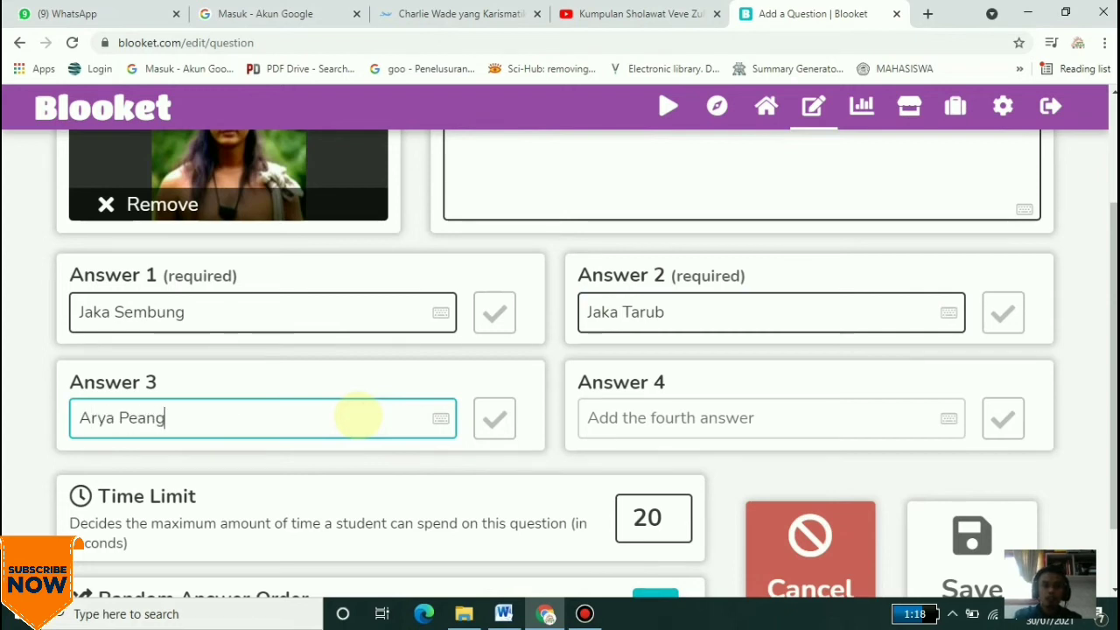
pyautogui.write(' Penangsang')
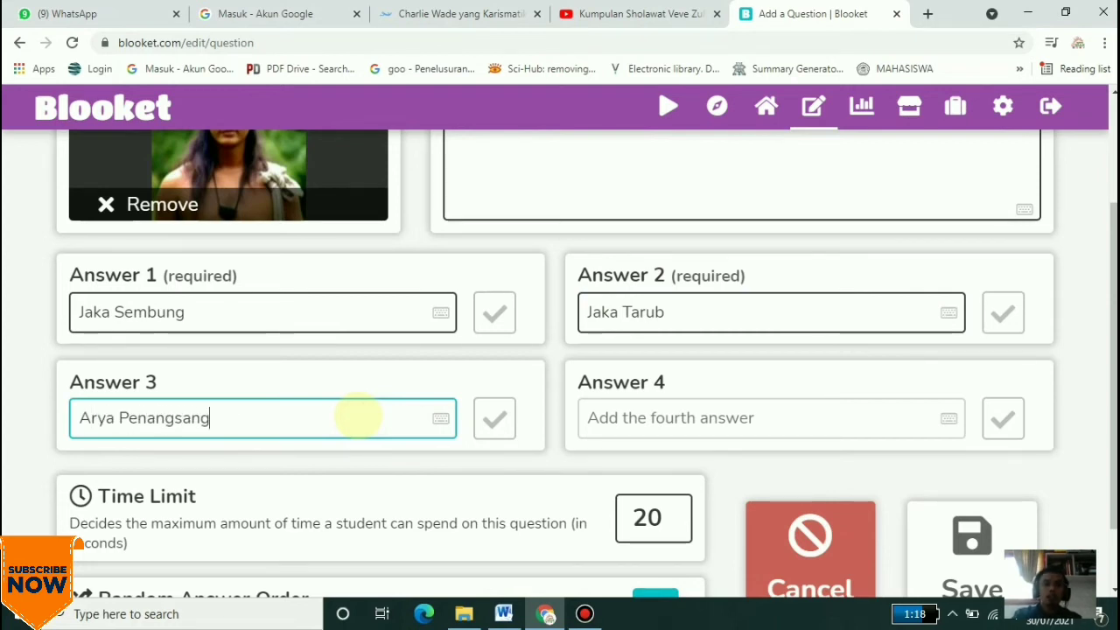
pyautogui.scroll(2, 357, 417)
pyautogui.scroll(-2, 664, 490)
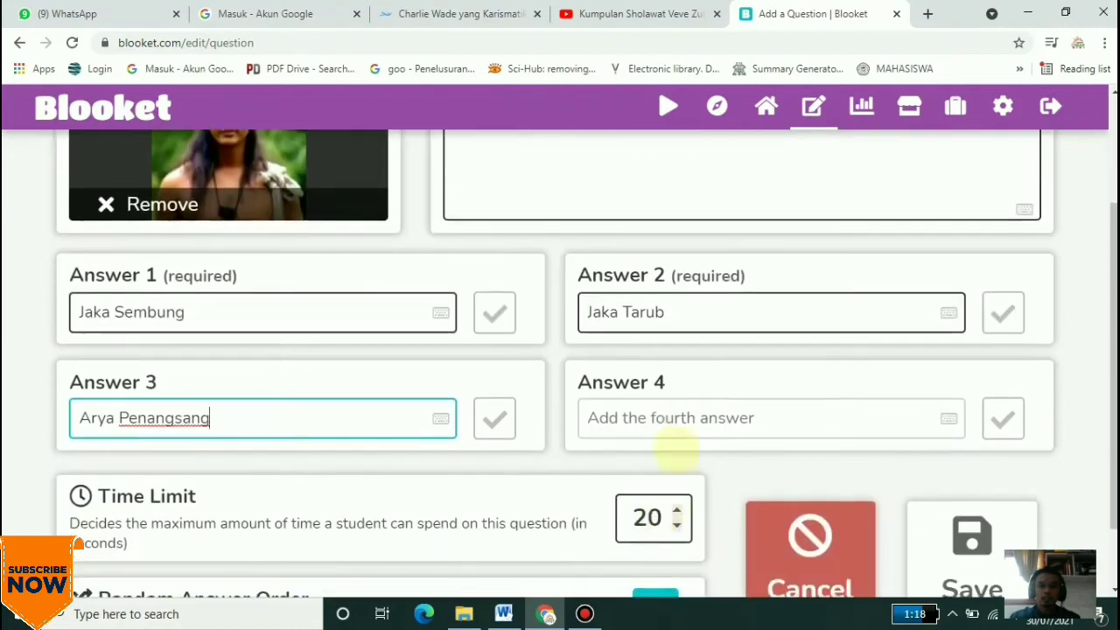
pyautogui.click(681, 417)
pyautogui.write('Arya ')
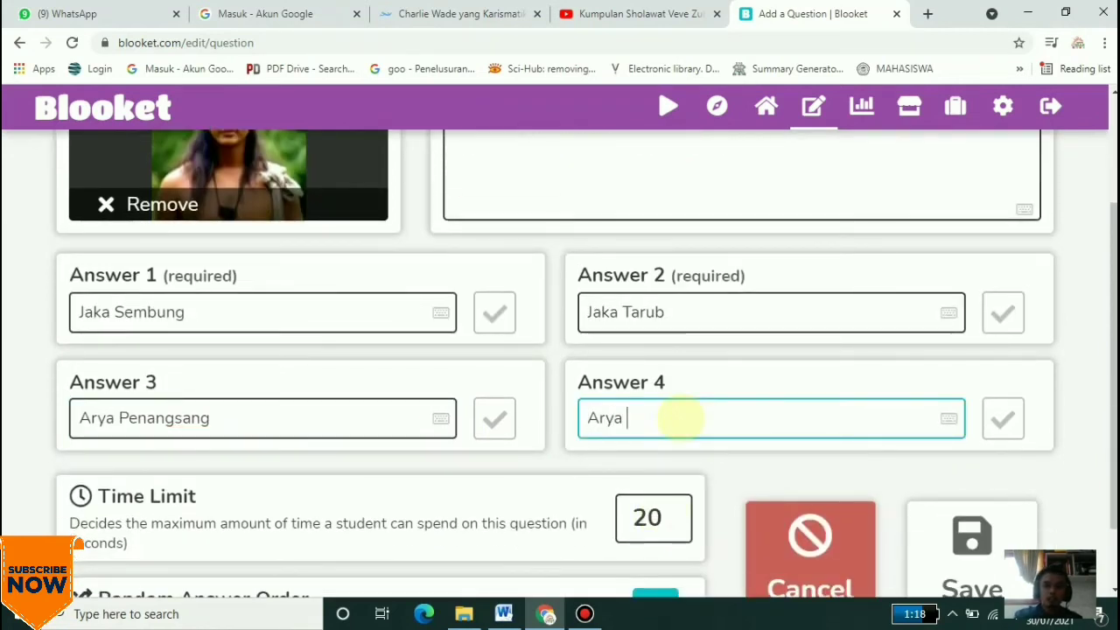
pyautogui.write('Kamandanu')
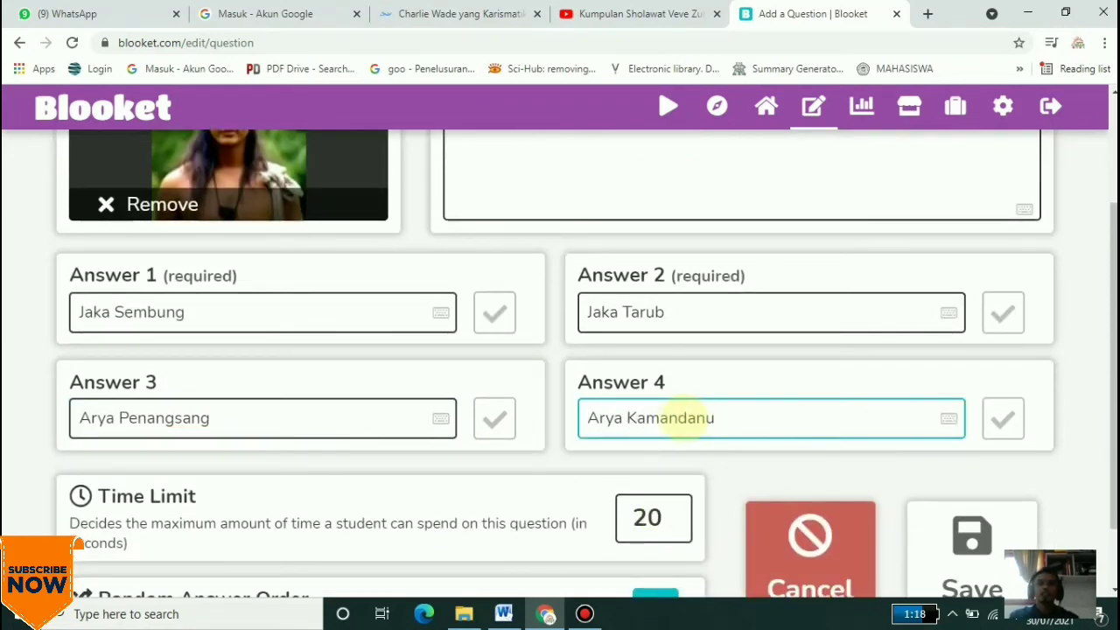
# Mark the fourth answer, "Arya Kamandanu", as the correct one
pyautogui.scroll(1, 588, 378)
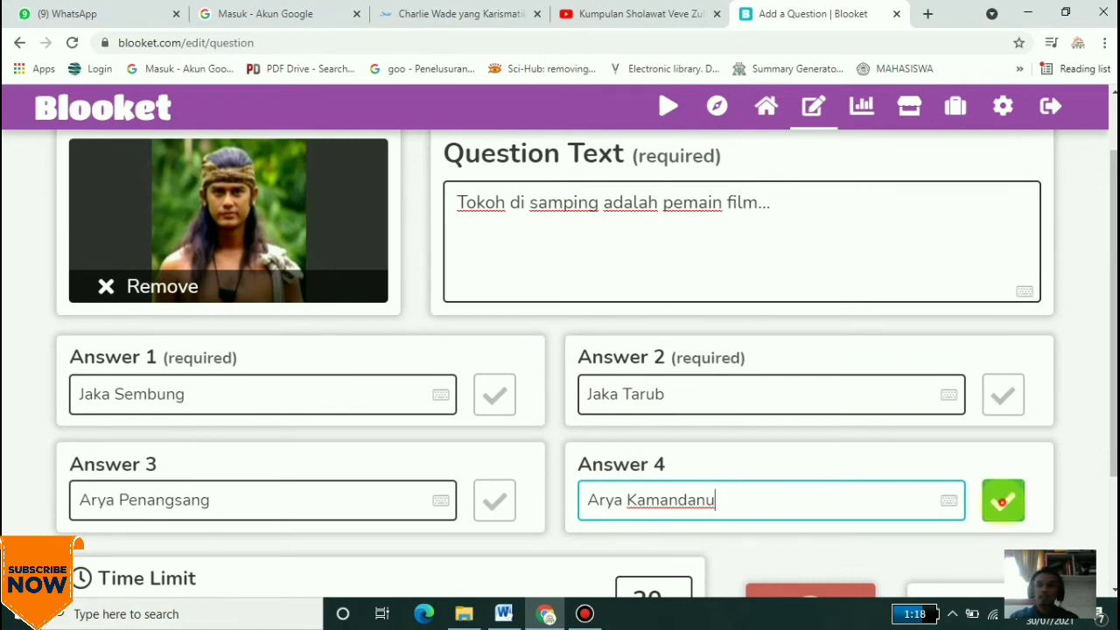
pyautogui.click(1004, 501)
pyautogui.scroll(-2, 713, 437)
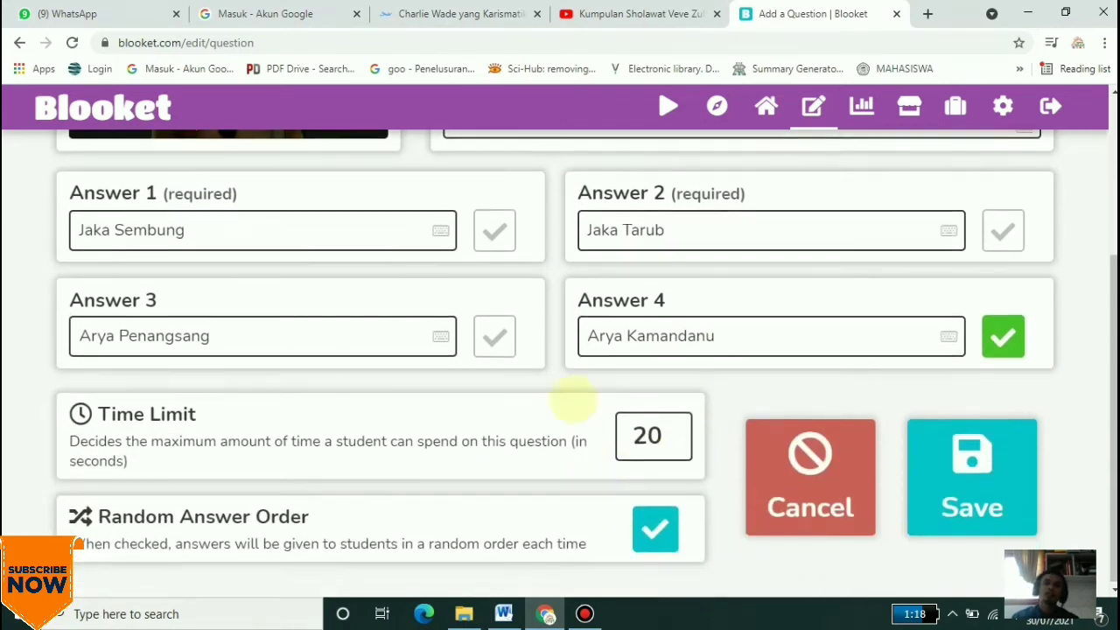
pyautogui.scroll(4, 200, 315)
pyautogui.scroll(-3, 394, 314)
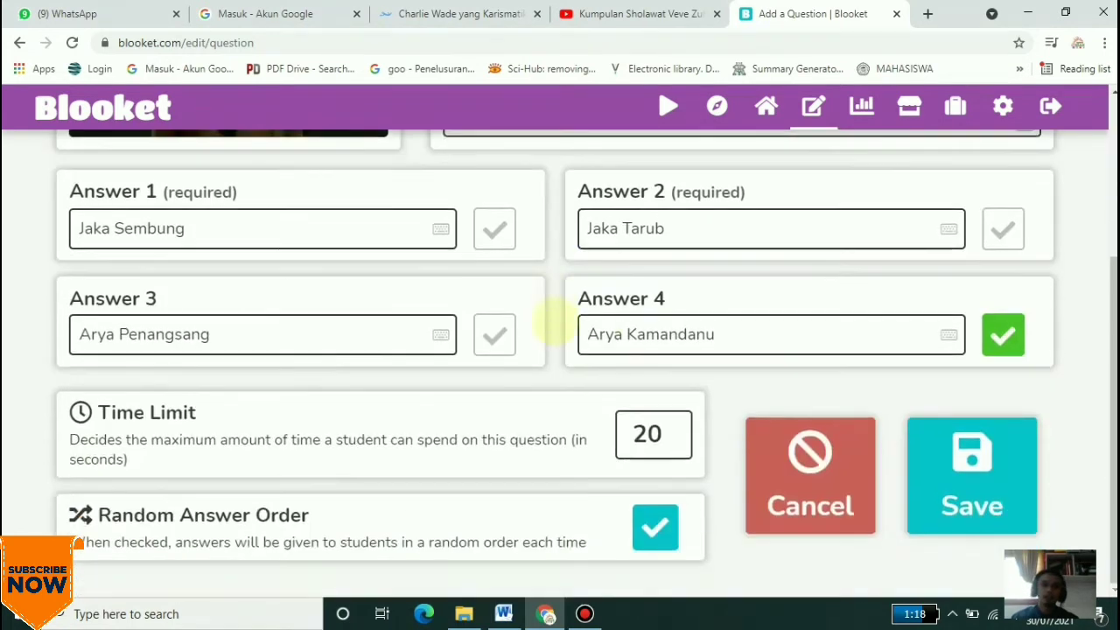
# Set the picture question's time limit to 15 seconds and save the question
pyautogui.click(676, 441)
pyautogui.click(677, 441)
pyautogui.click(676, 441)
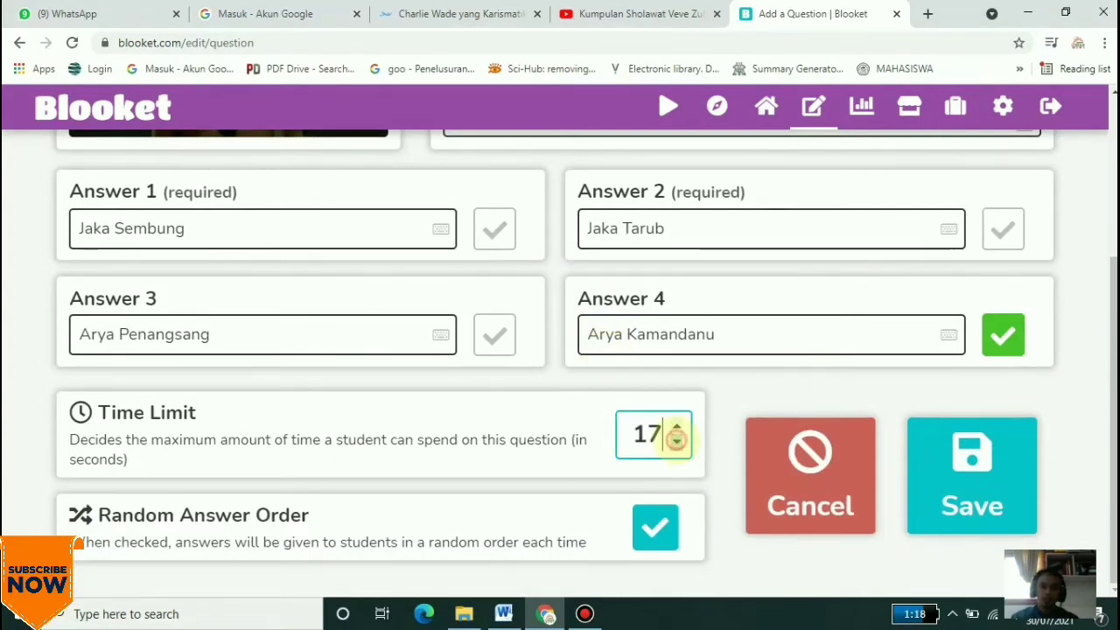
pyautogui.click(676, 441)
pyautogui.click(676, 441)
pyautogui.click(676, 441)
pyautogui.click(676, 440)
pyautogui.click(676, 441)
pyautogui.click(676, 440)
pyautogui.click(676, 441)
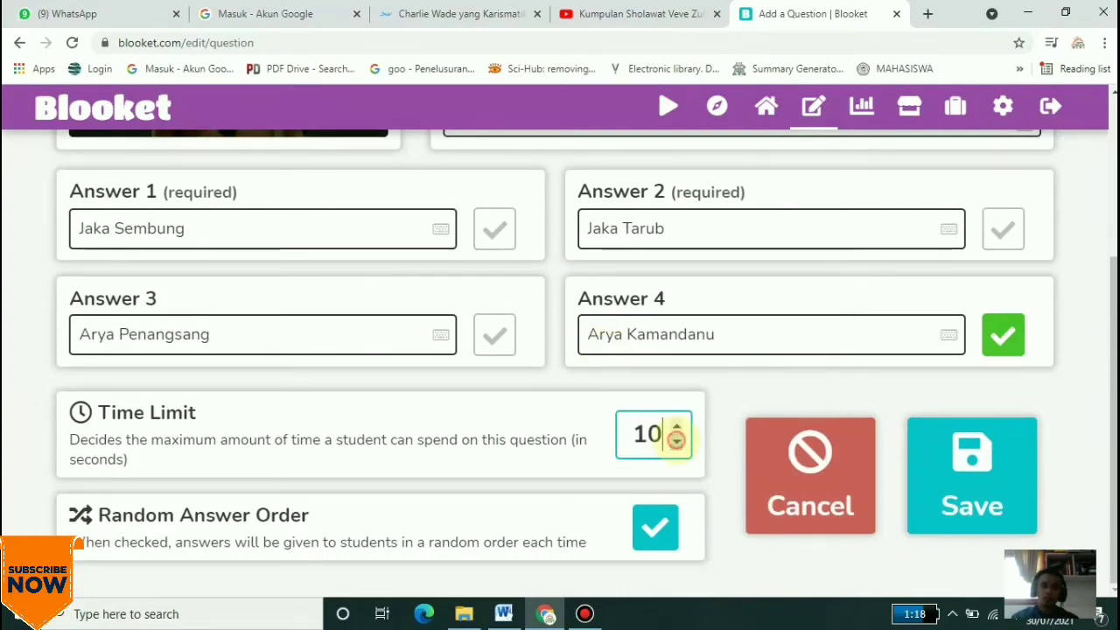
pyautogui.click(676, 427)
pyautogui.click(676, 427)
pyautogui.click(676, 427)
pyautogui.click(676, 426)
pyautogui.click(676, 427)
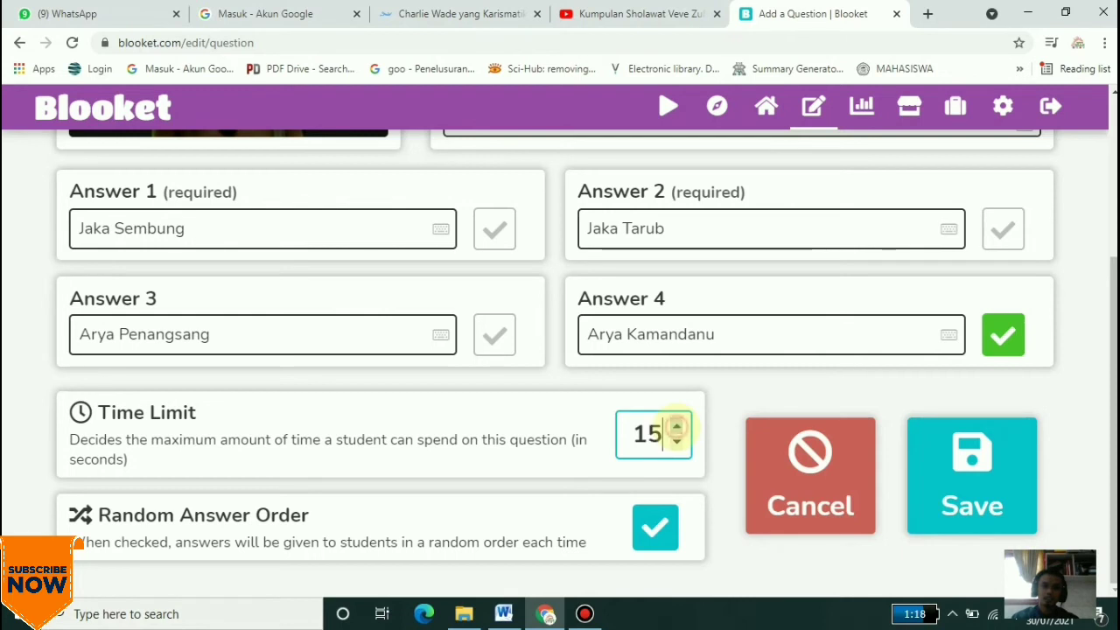
pyautogui.click(1001, 490)
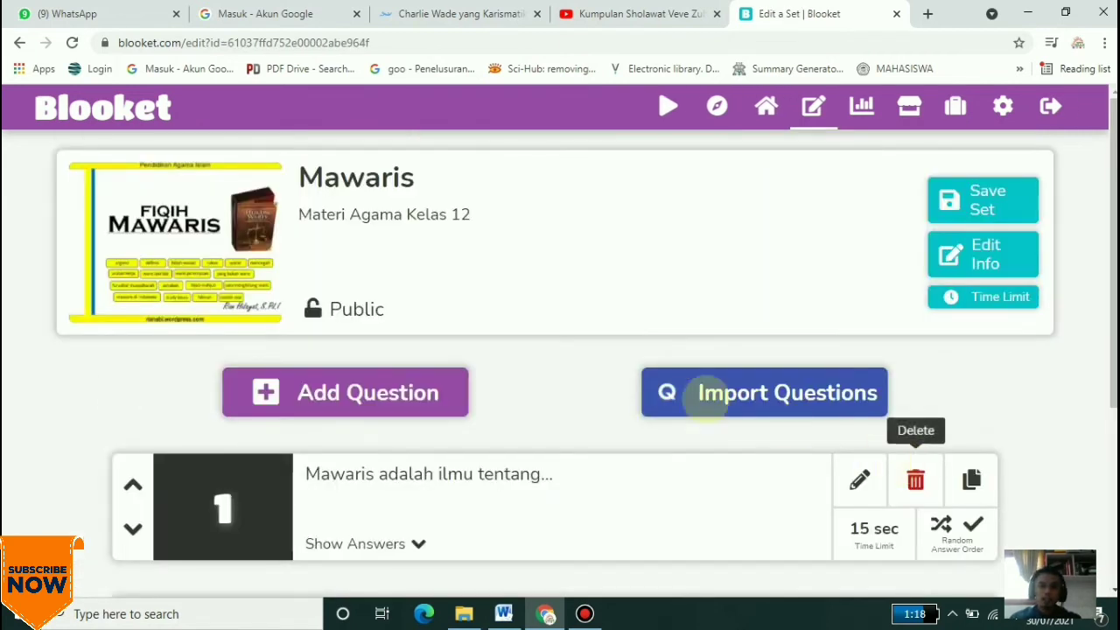
# Change the question set's title to "Soal Ilmu Mawaris" and save the set info
pyautogui.scroll(-4, 400, 385)
pyautogui.scroll(1, 530, 379)
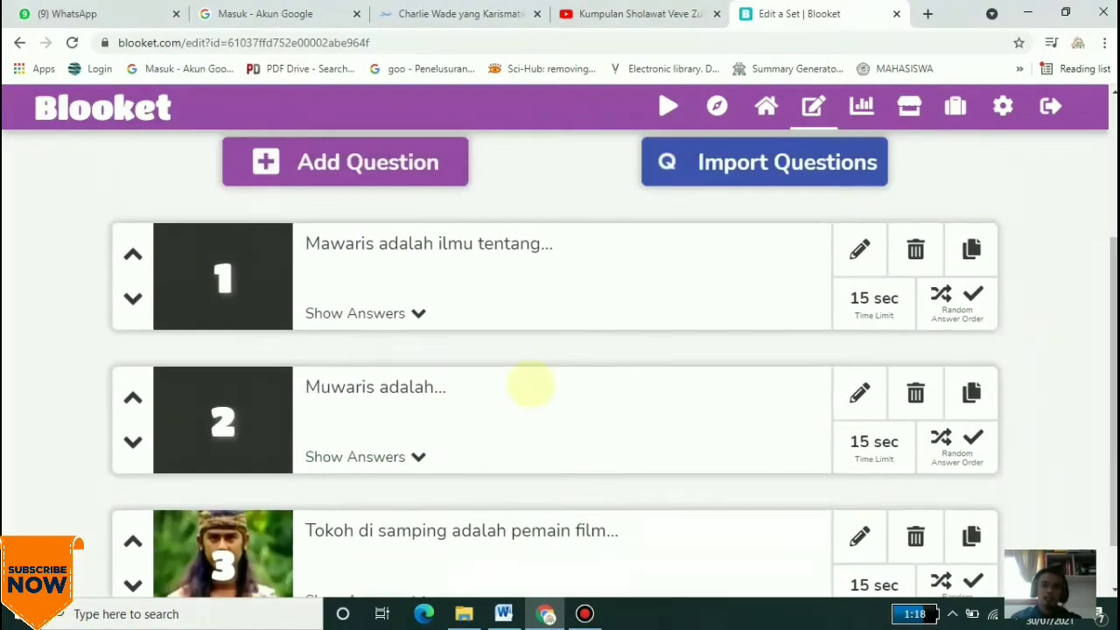
pyautogui.scroll(-1, 487, 408)
pyautogui.scroll(3, 482, 414)
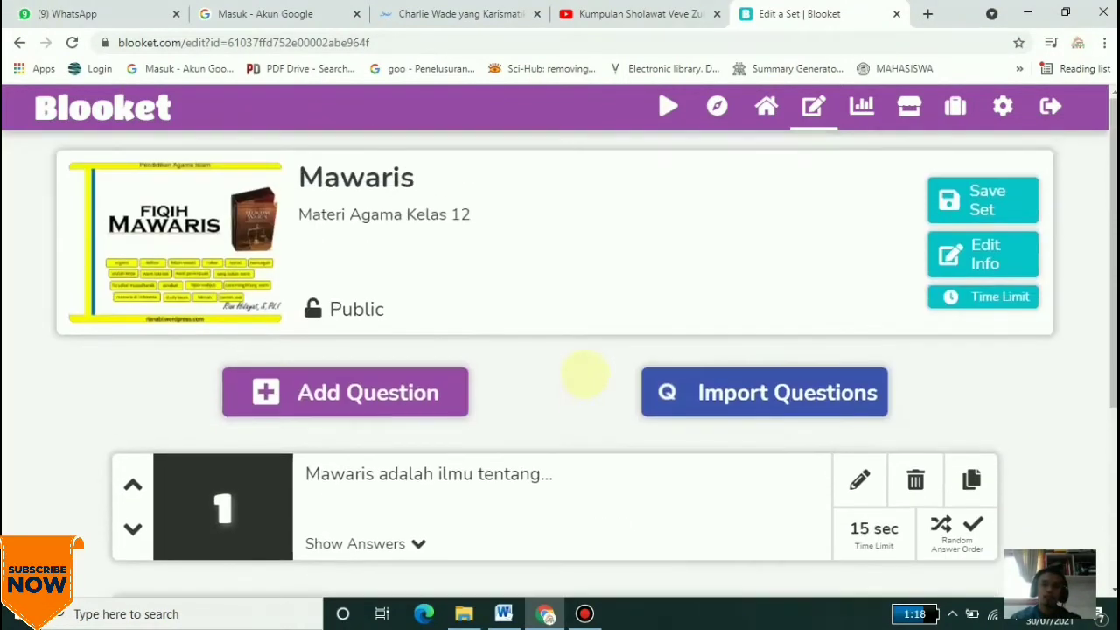
pyautogui.click(1013, 200)
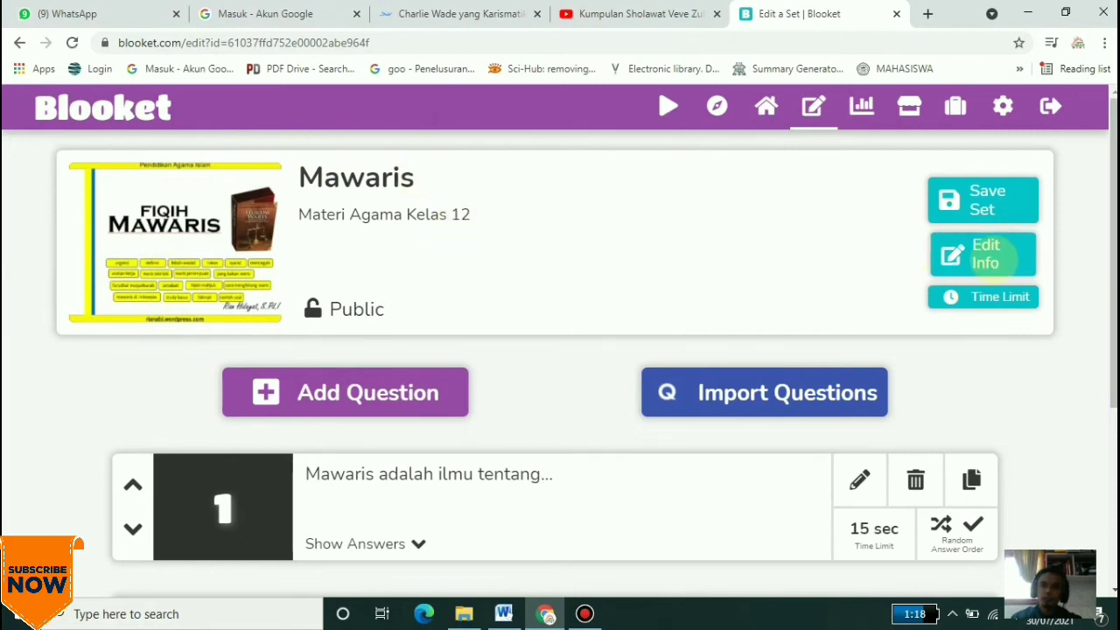
pyautogui.click(993, 260)
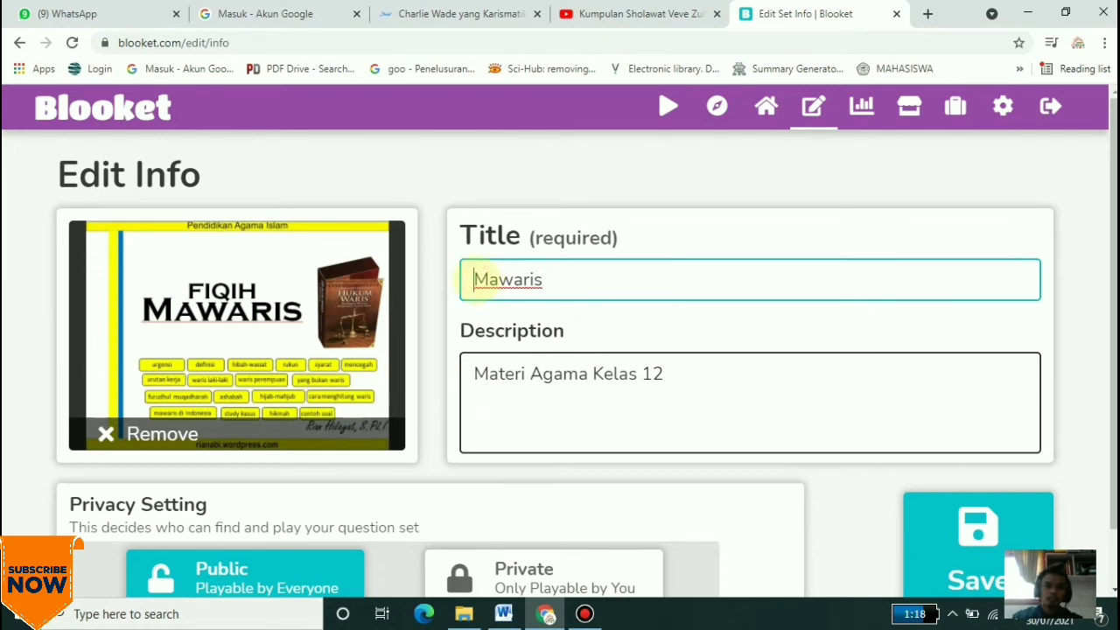
pyautogui.write('Soal Ilmu')
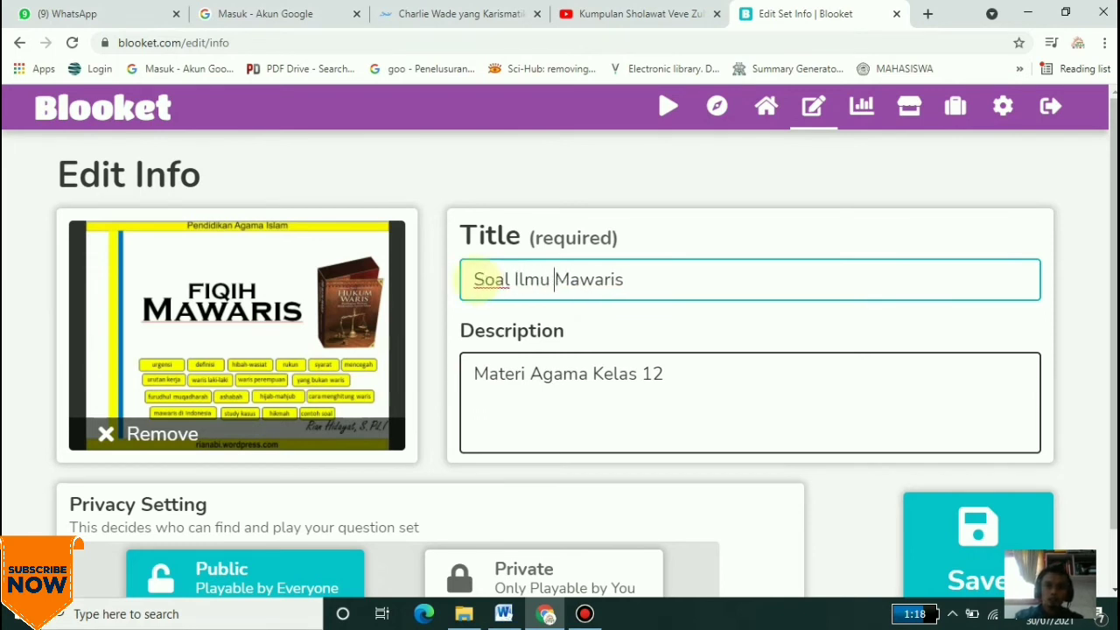
pyautogui.scroll(-1, 682, 245)
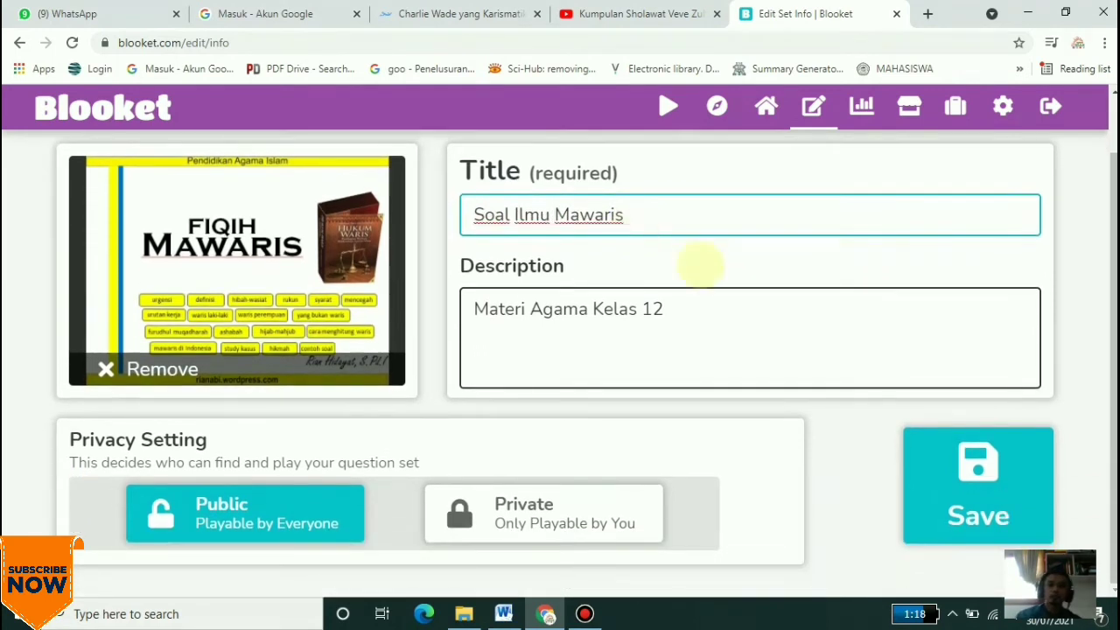
pyautogui.click(957, 475)
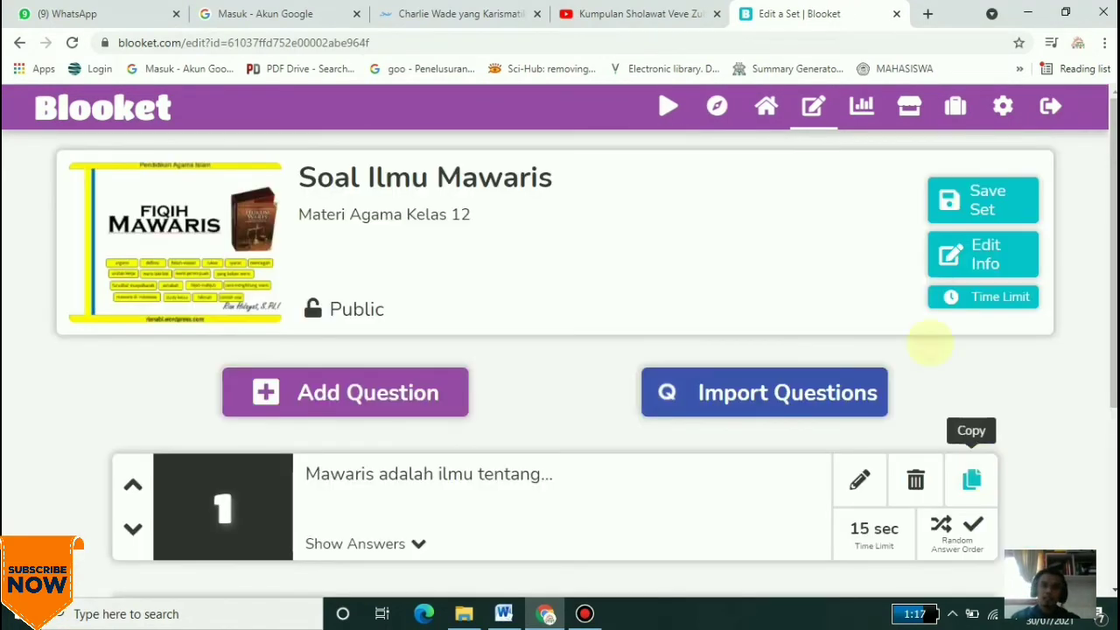
# Review the question list of the Soal Ilmu Mawaris set and save the whole set
pyautogui.scroll(-1, 249, 332)
pyautogui.scroll(-3, 249, 331)
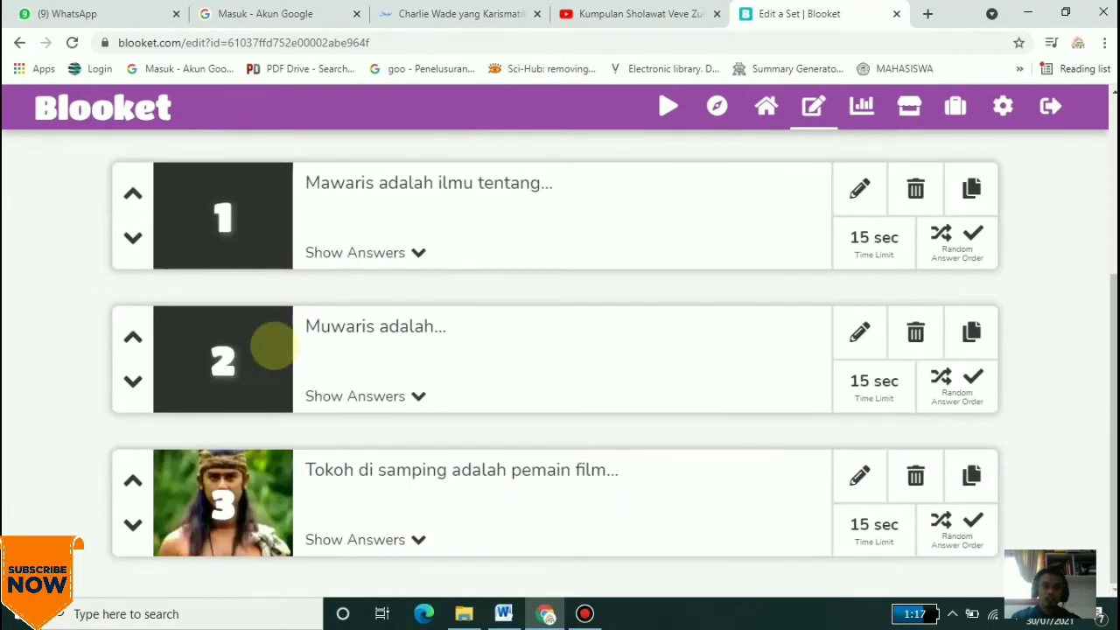
pyautogui.scroll(3, 737, 292)
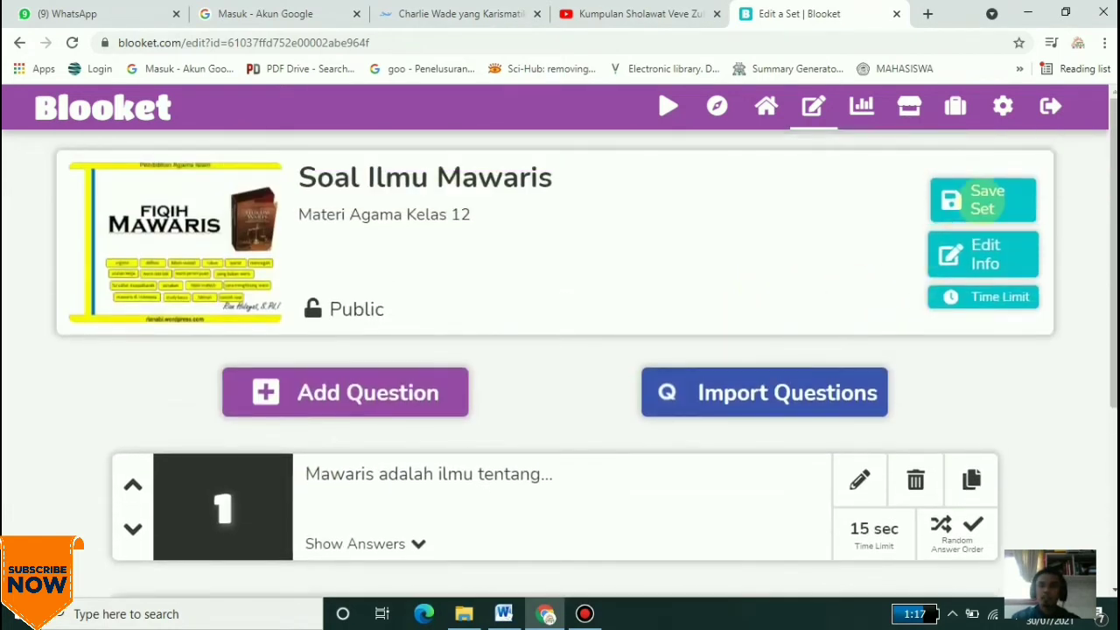
pyautogui.click(982, 199)
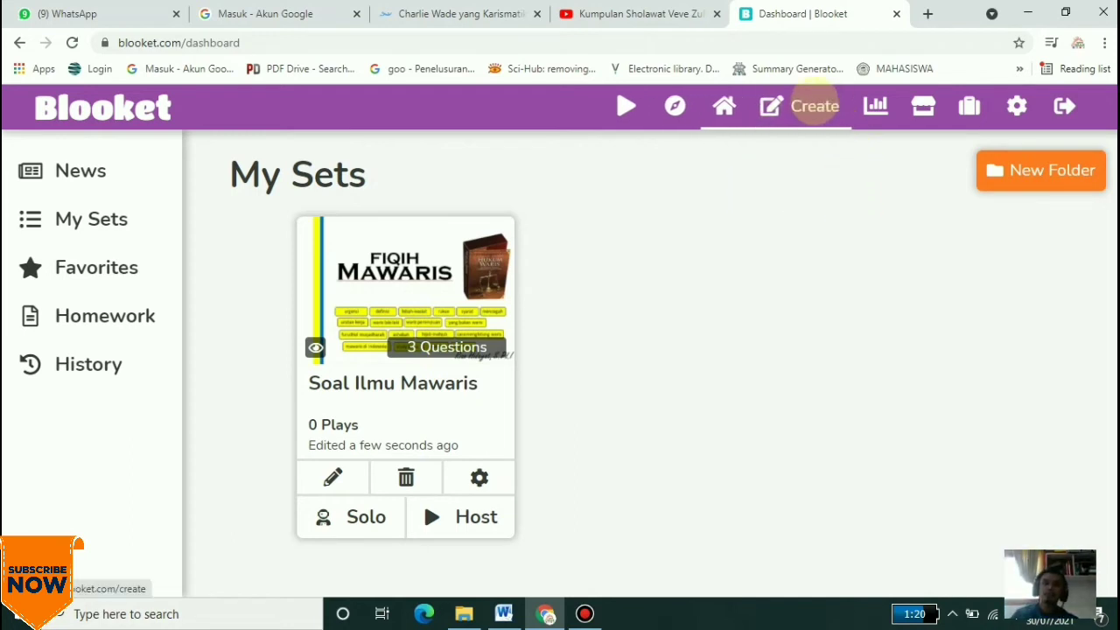
# Start a new question set titled "Iman Kepada Kitab Allah" with the description "Soal PAI"
pyautogui.click(813, 107)
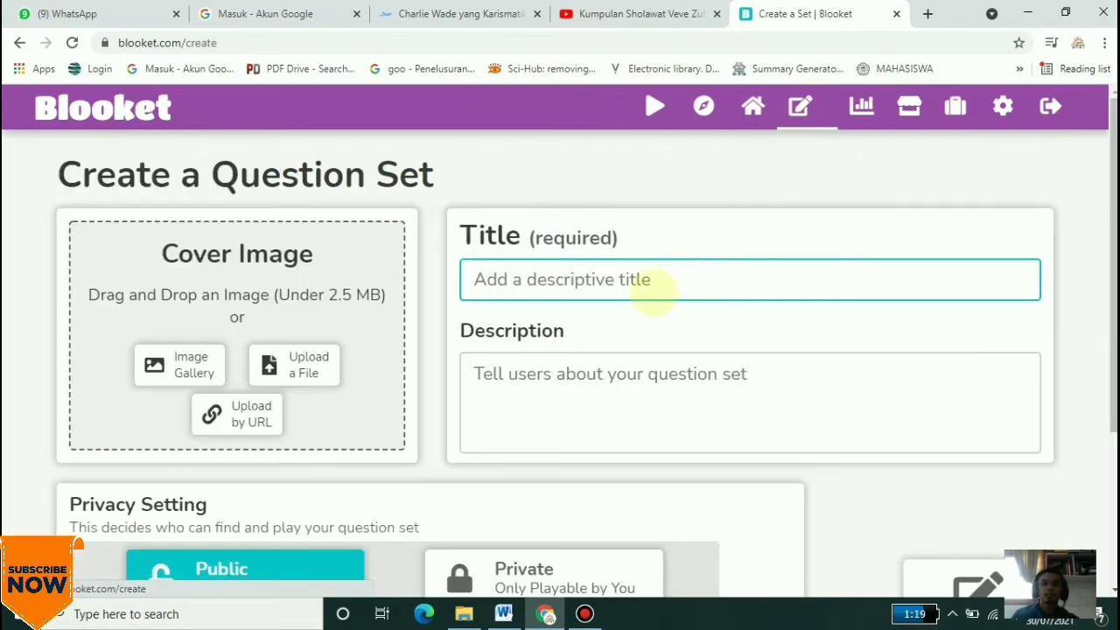
pyautogui.write('Iman Kepada Ki')
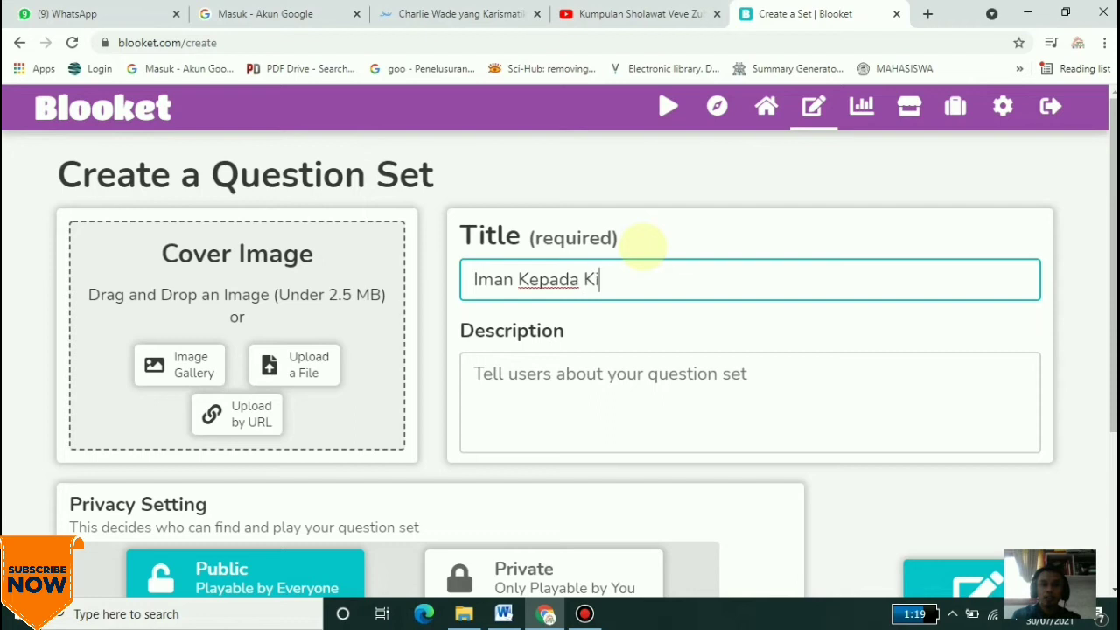
pyautogui.write('tab Allah')
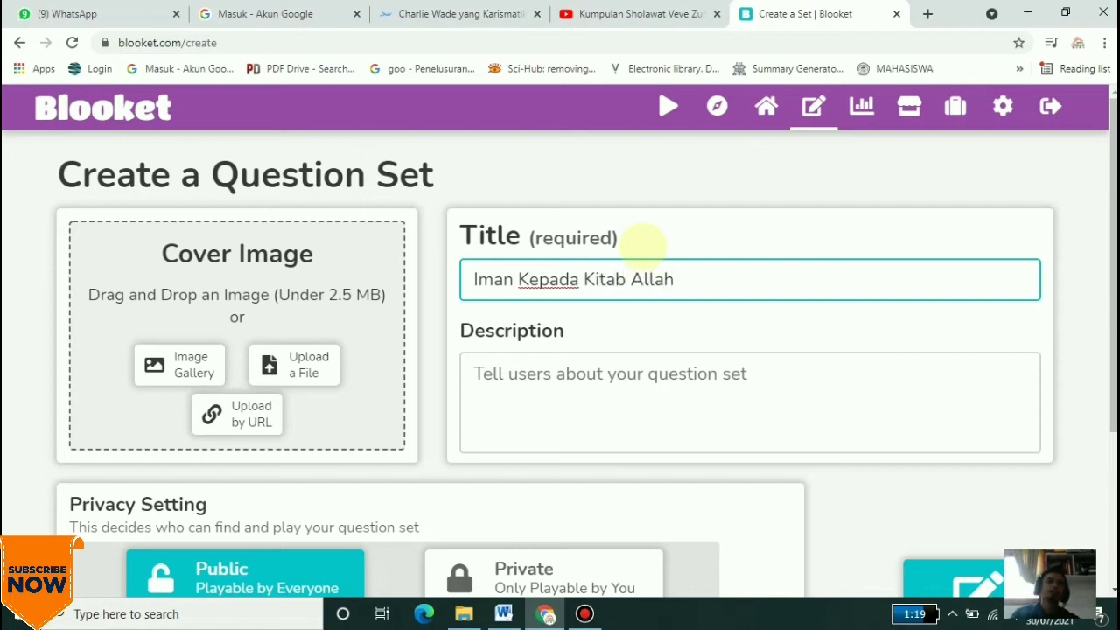
pyautogui.click(612, 387)
pyautogui.write('Soal')
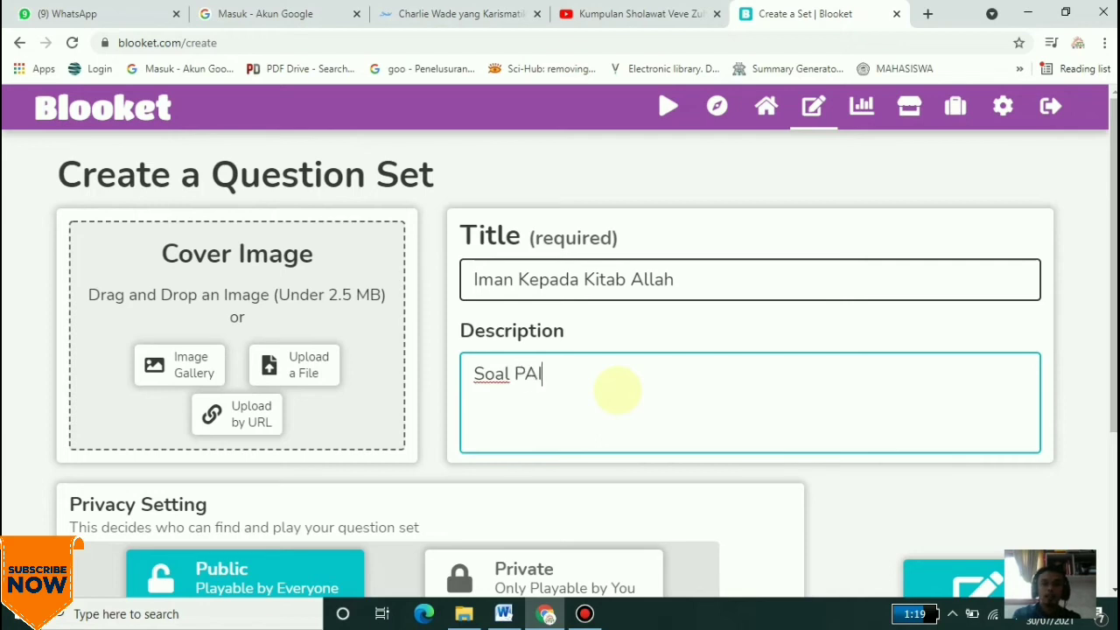
pyautogui.write(' PAI')
# Upload the kitabullah picture from New Volume (D:) as the new set's cover image, keeping the privacy setting Public
pyautogui.click(333, 367)
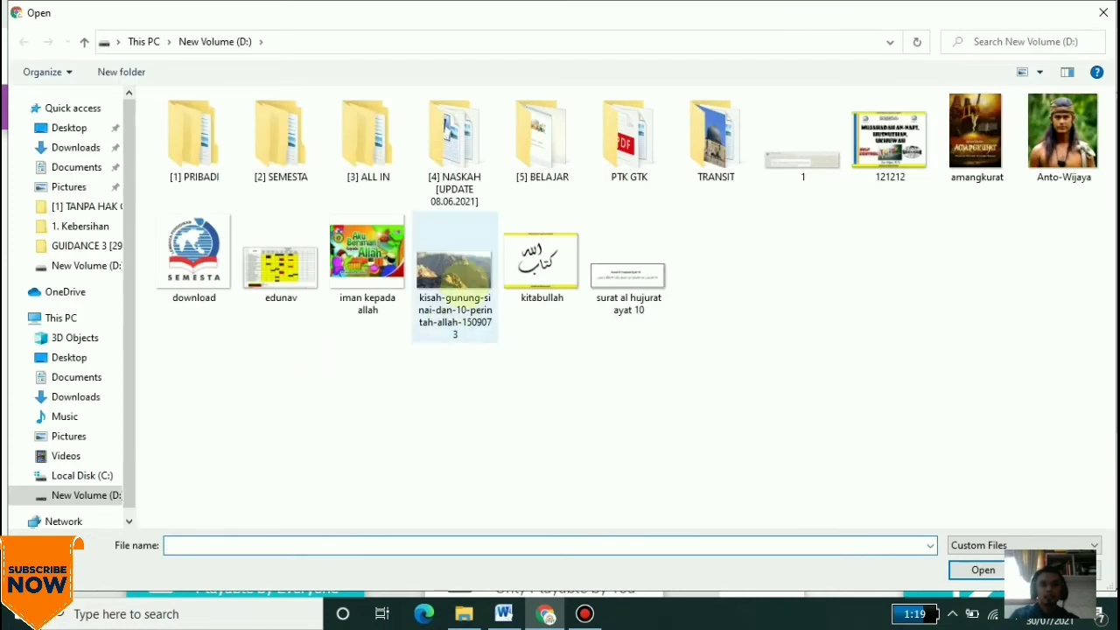
pyautogui.click(535, 262)
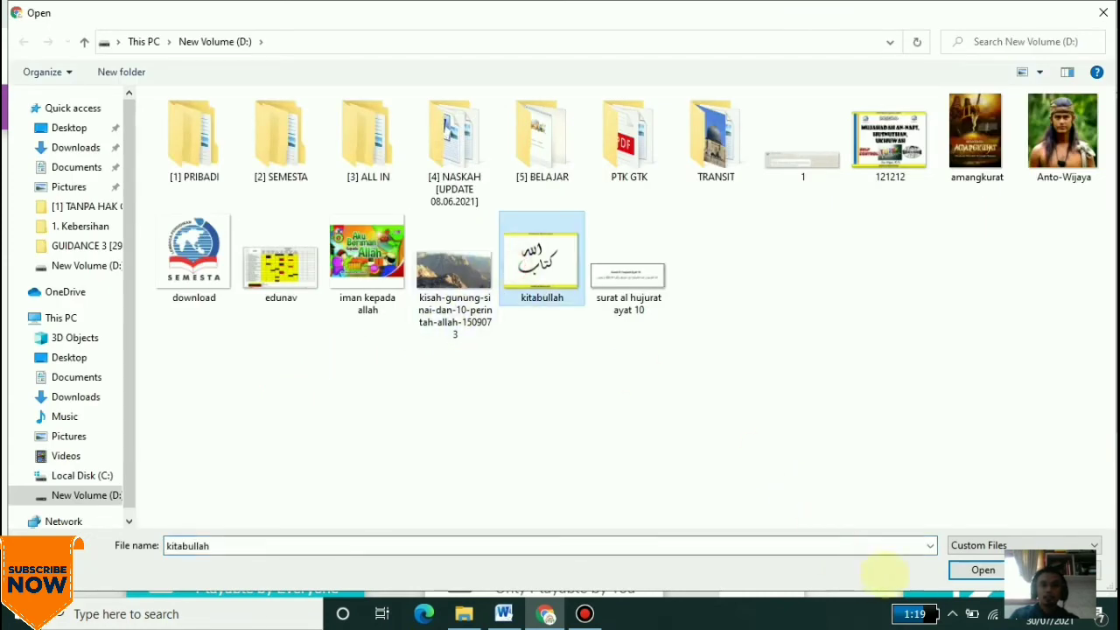
pyautogui.click(976, 569)
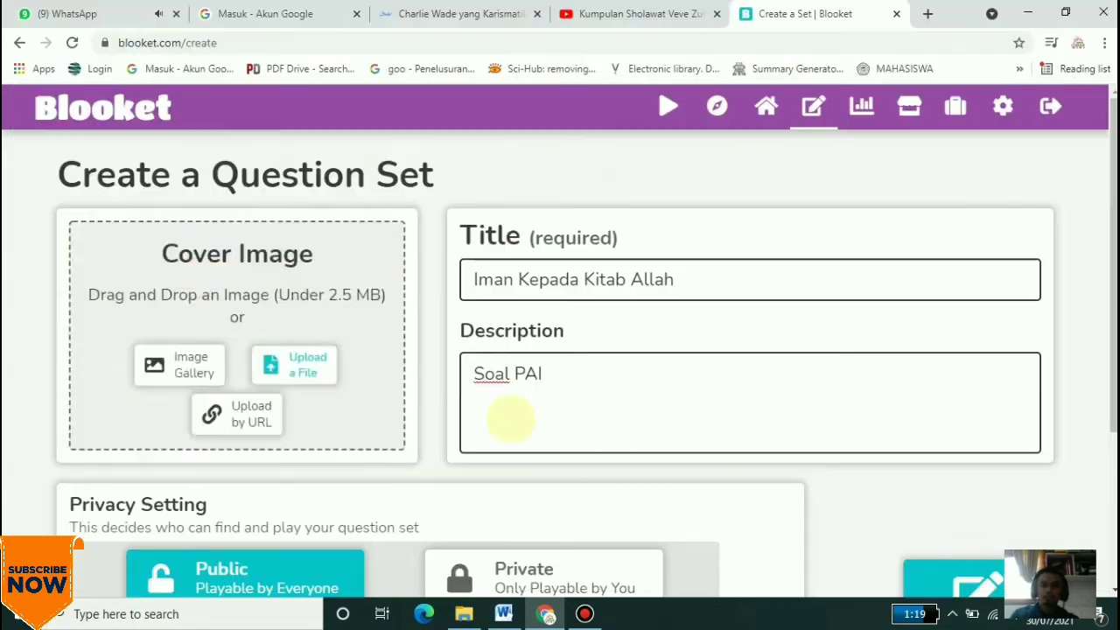
pyautogui.scroll(-3, 292, 325)
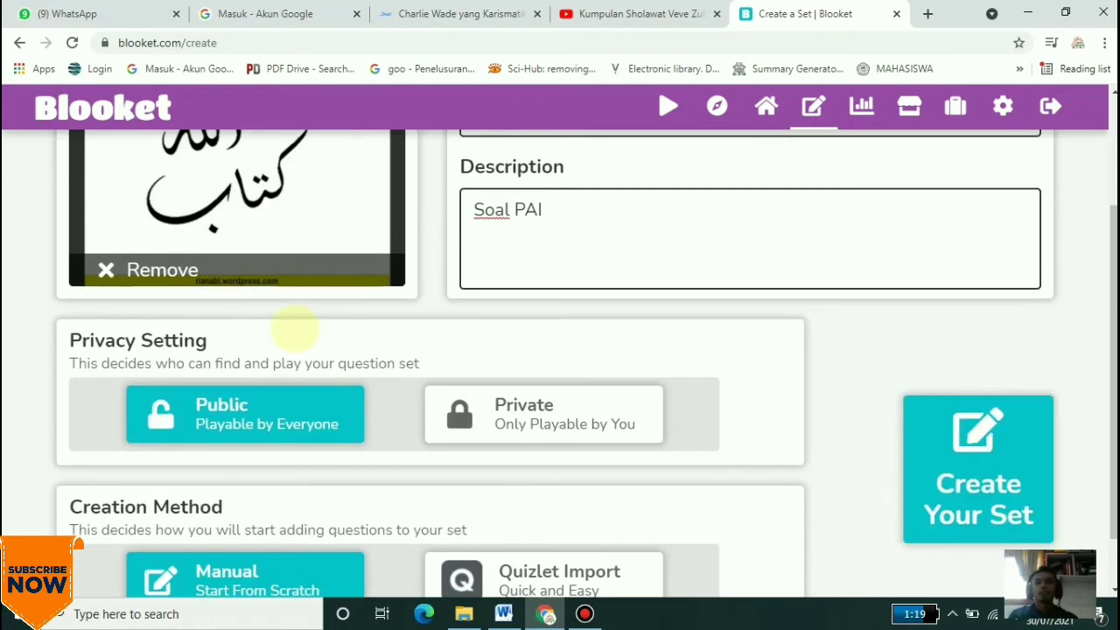
pyautogui.click(655, 343)
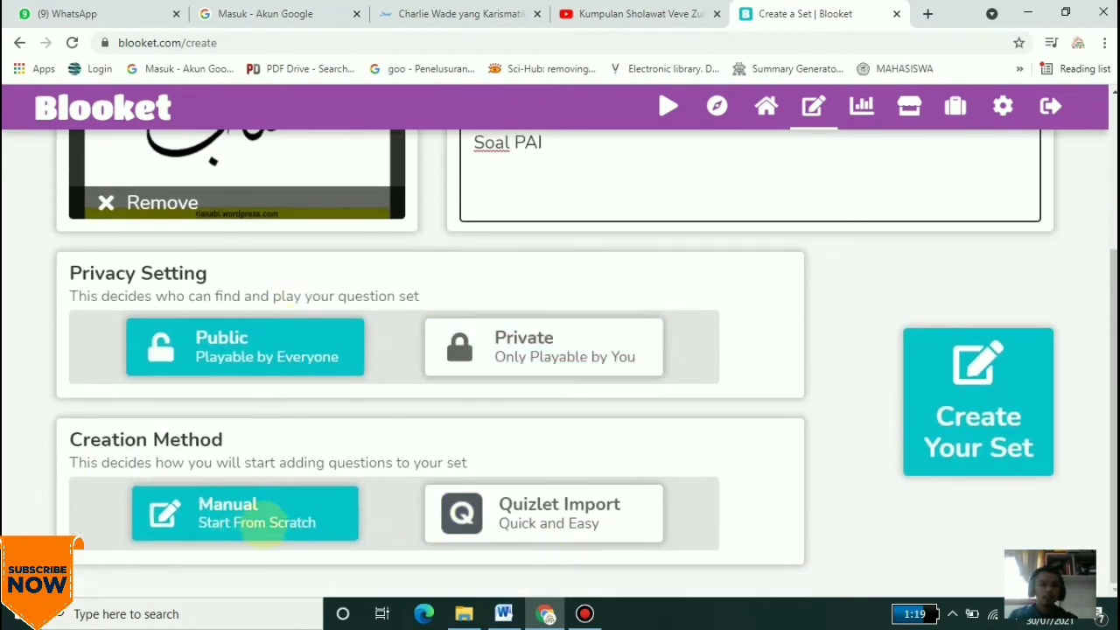
# Choose Quizlet Import as the creation method for the new set and start creating the set
pyautogui.click(534, 516)
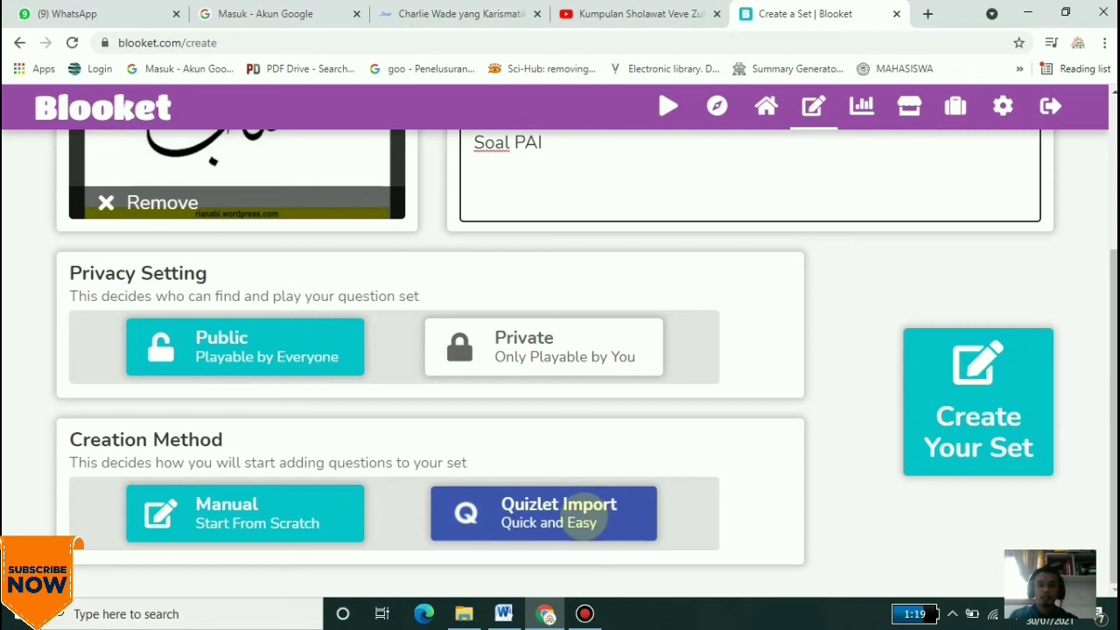
pyautogui.click(583, 518)
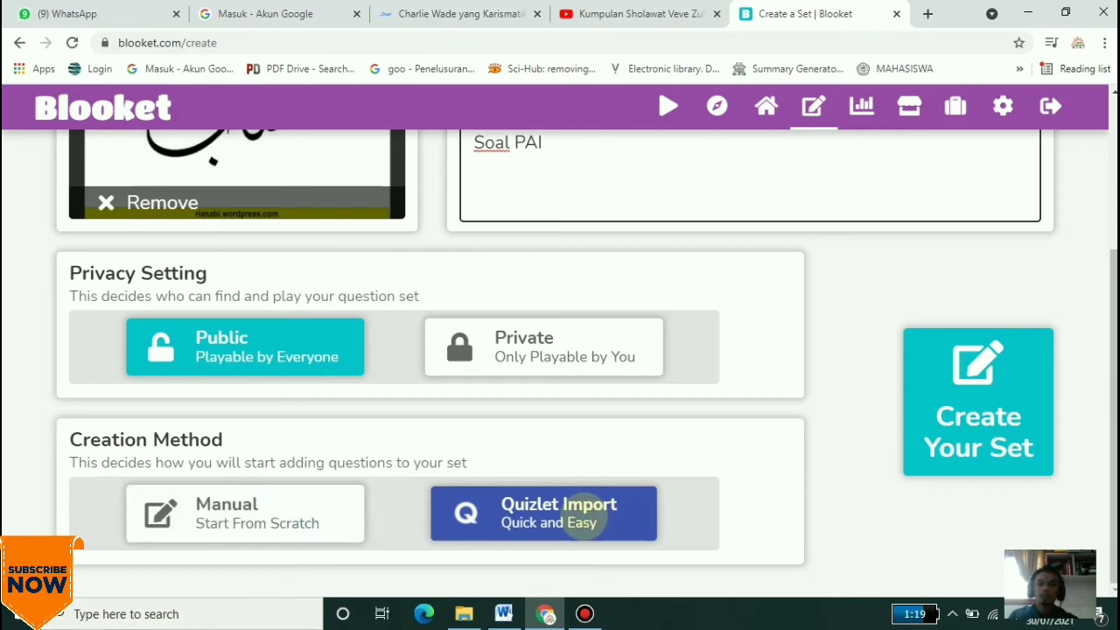
pyautogui.scroll(3, 779, 467)
pyautogui.scroll(-3, 780, 468)
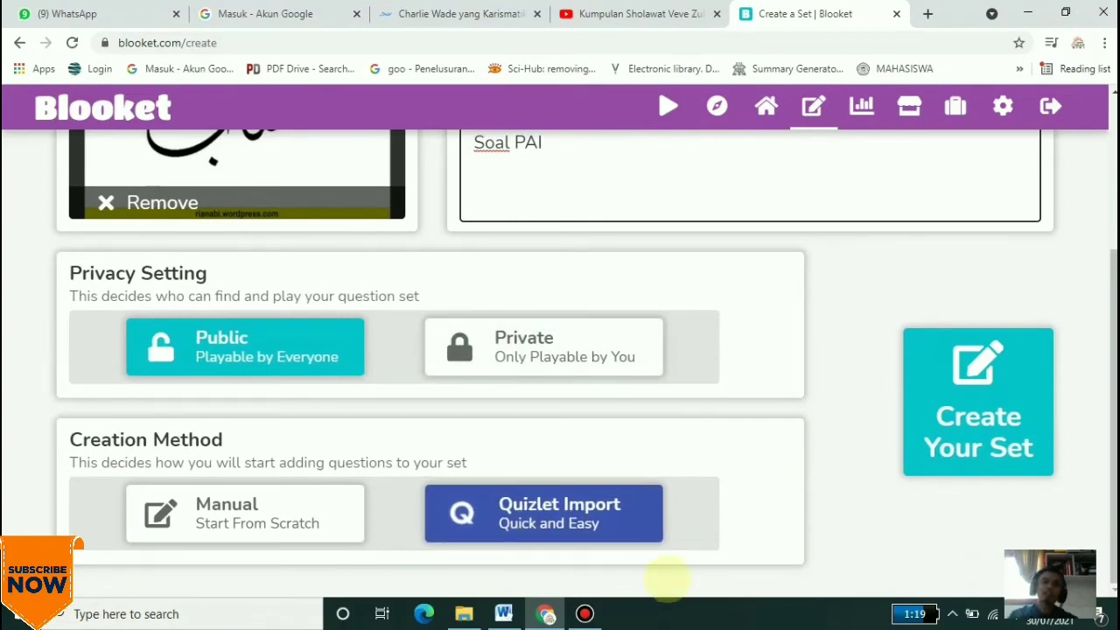
pyautogui.scroll(1, 741, 341)
pyautogui.scroll(3, 741, 340)
pyautogui.scroll(-3, 732, 349)
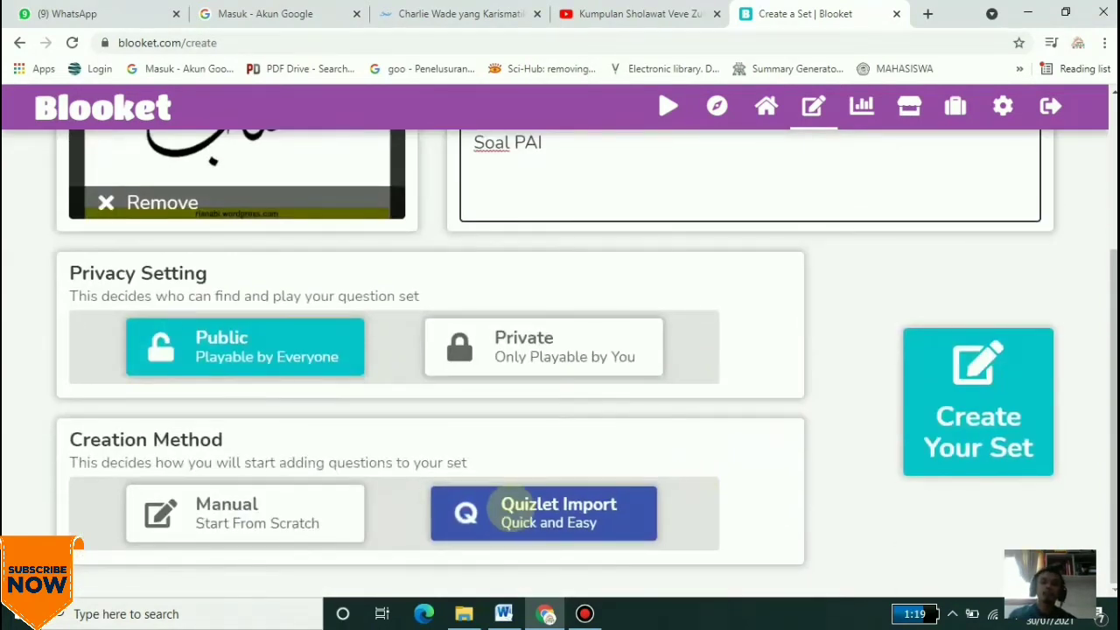
pyautogui.click(297, 506)
pyautogui.click(602, 506)
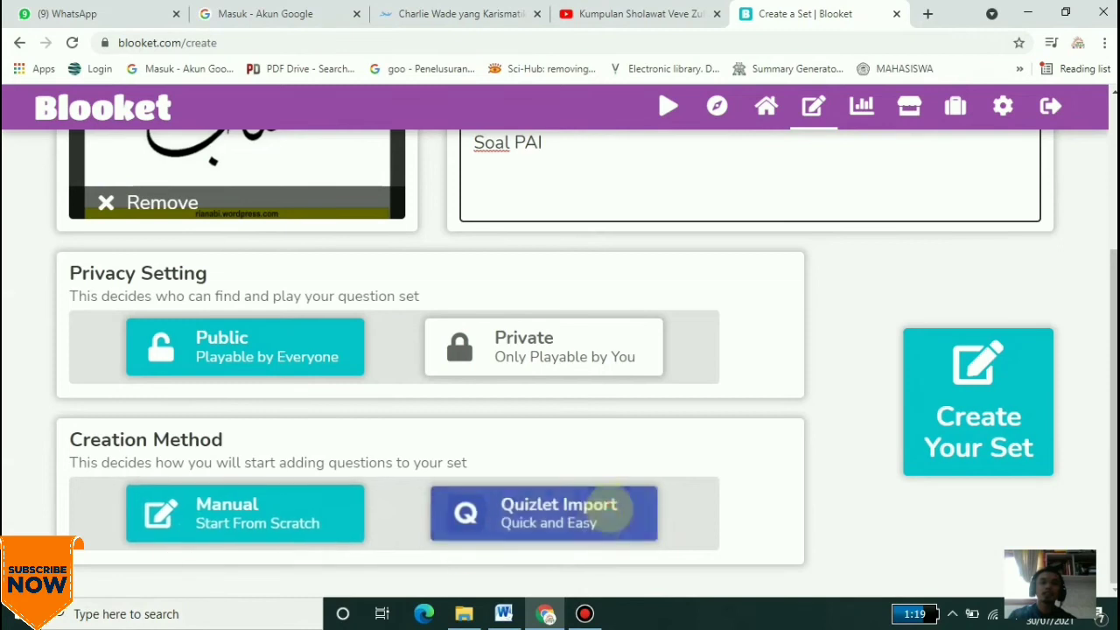
pyautogui.click(977, 415)
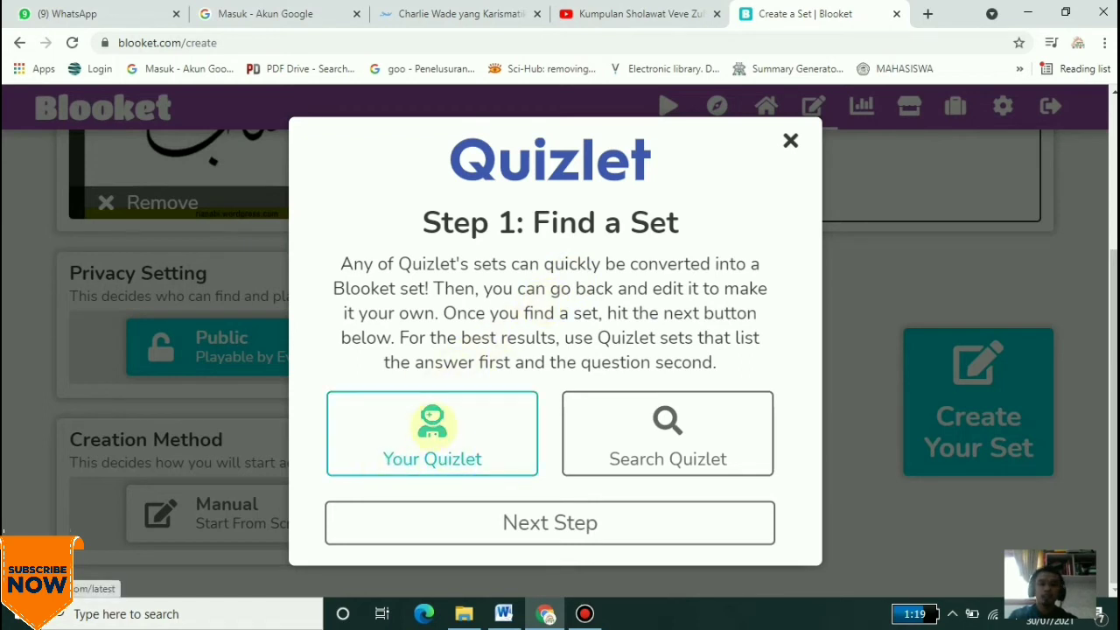
# Open Quizlet's own sets page in a new browser tab, then return to Blooket's Find a Set dialog
pyautogui.click(927, 13)
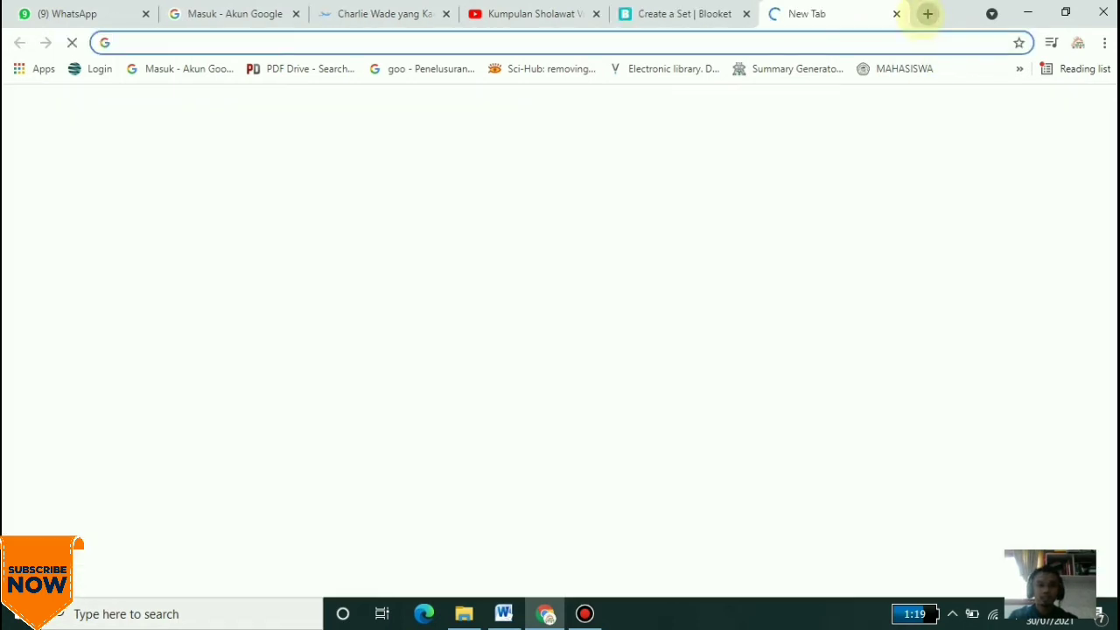
pyautogui.write('quizlet.com')
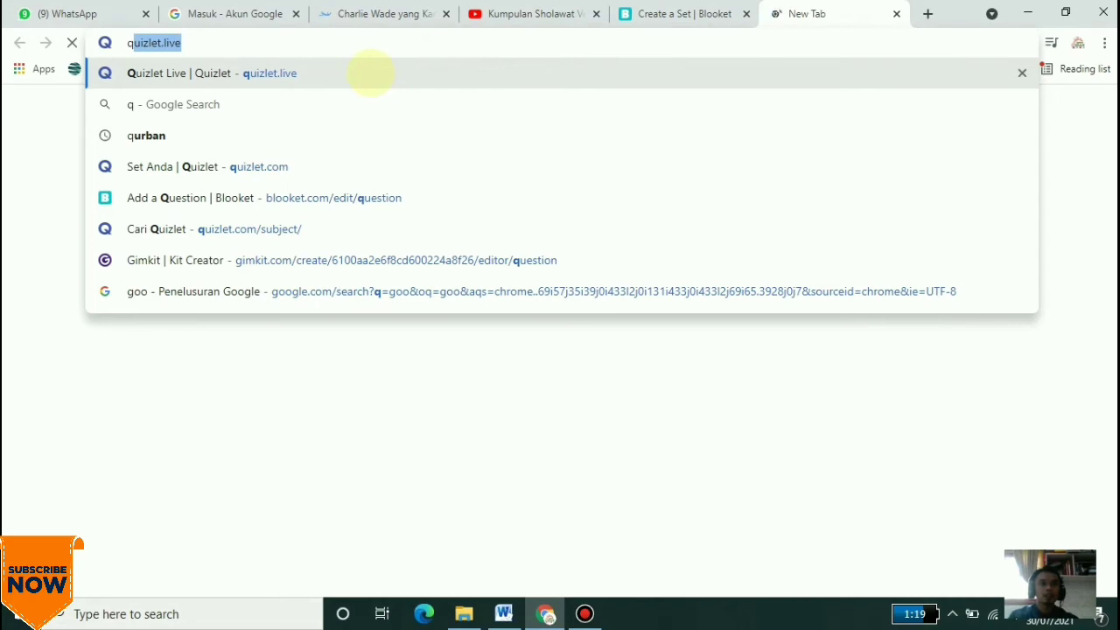
pyautogui.click(366, 167)
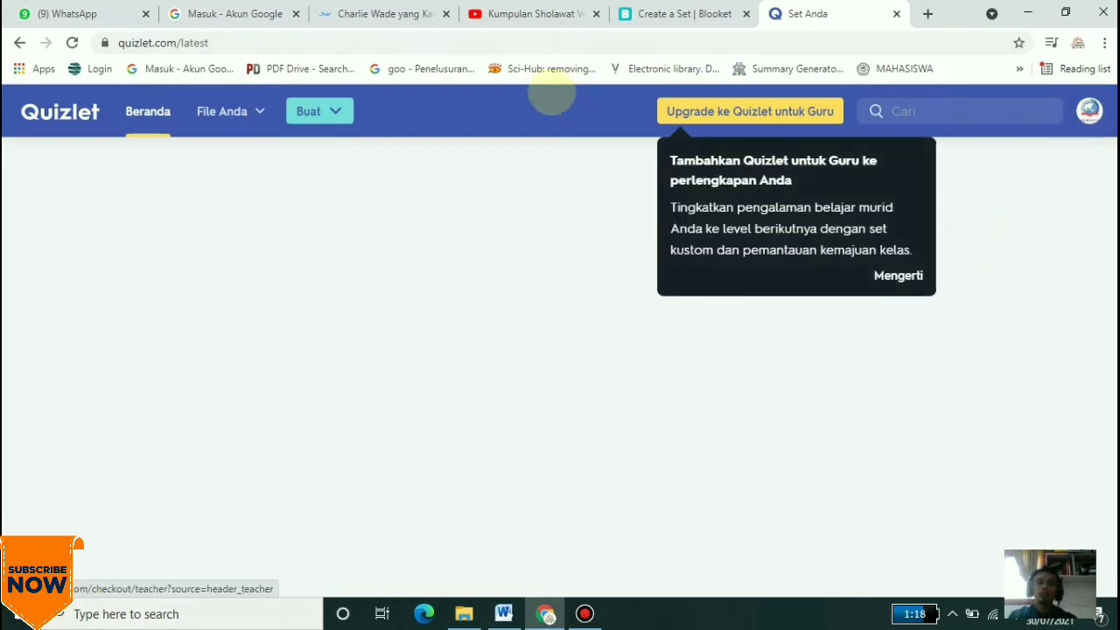
pyautogui.click(673, 13)
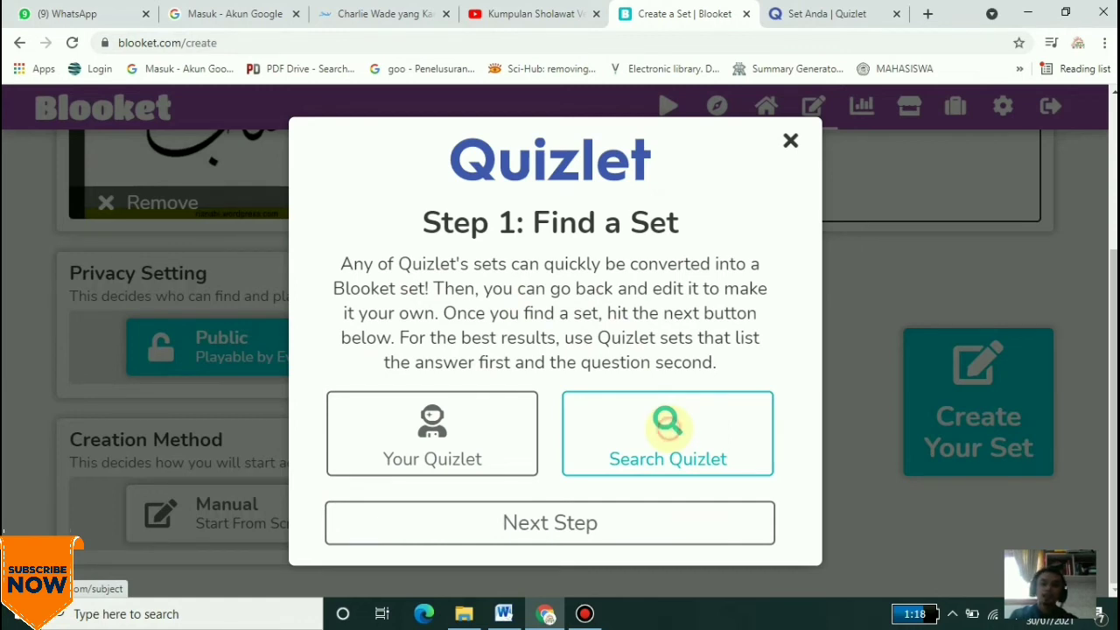
# Open the Quizlet search from Blooket's import dialog and search for "iman kepada kitab allah"
pyautogui.click(667, 424)
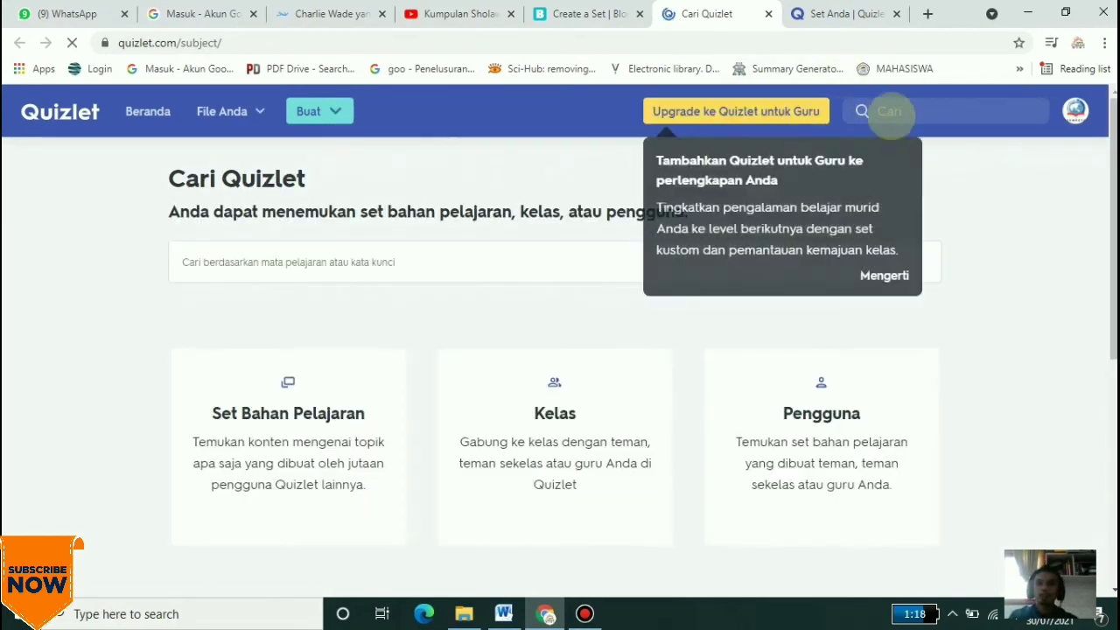
pyautogui.click(889, 111)
pyautogui.click(589, 15)
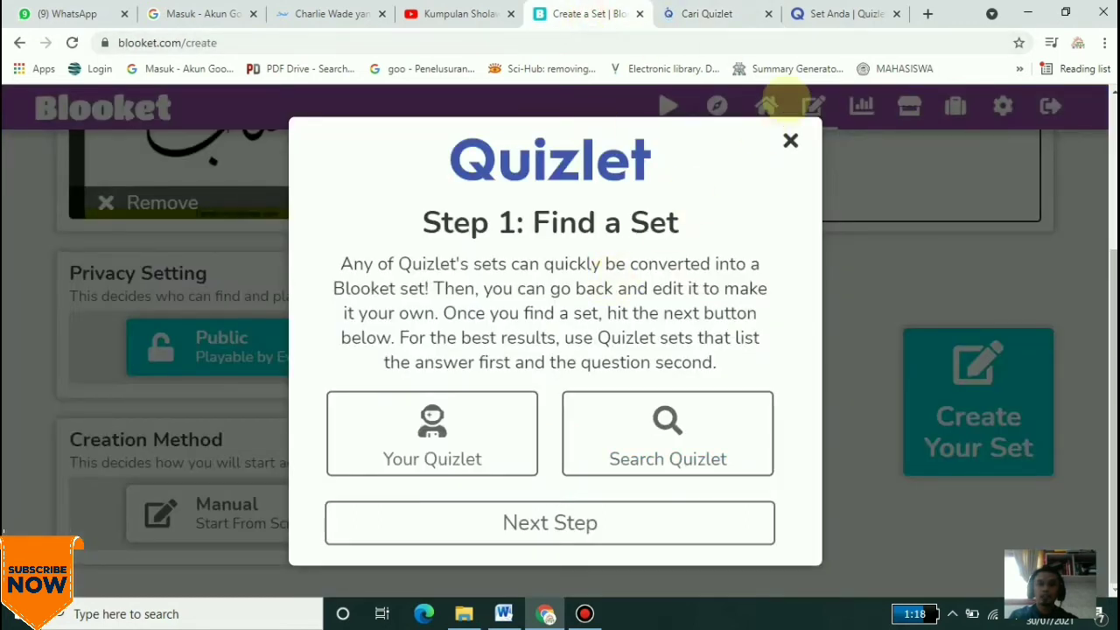
pyautogui.click(707, 14)
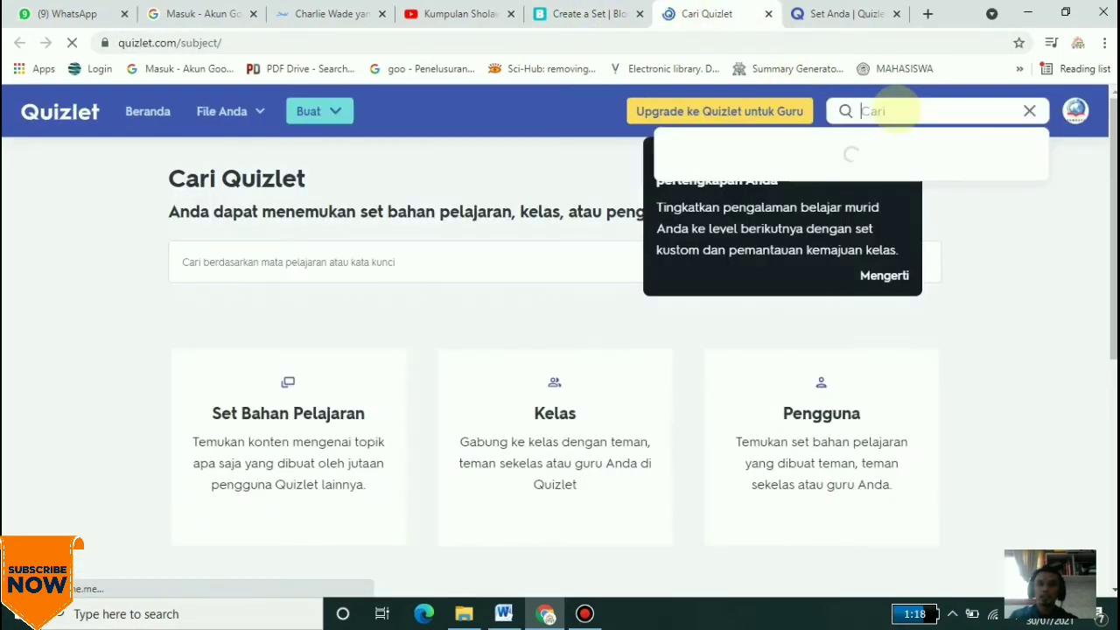
pyautogui.write('iman kepada kitab')
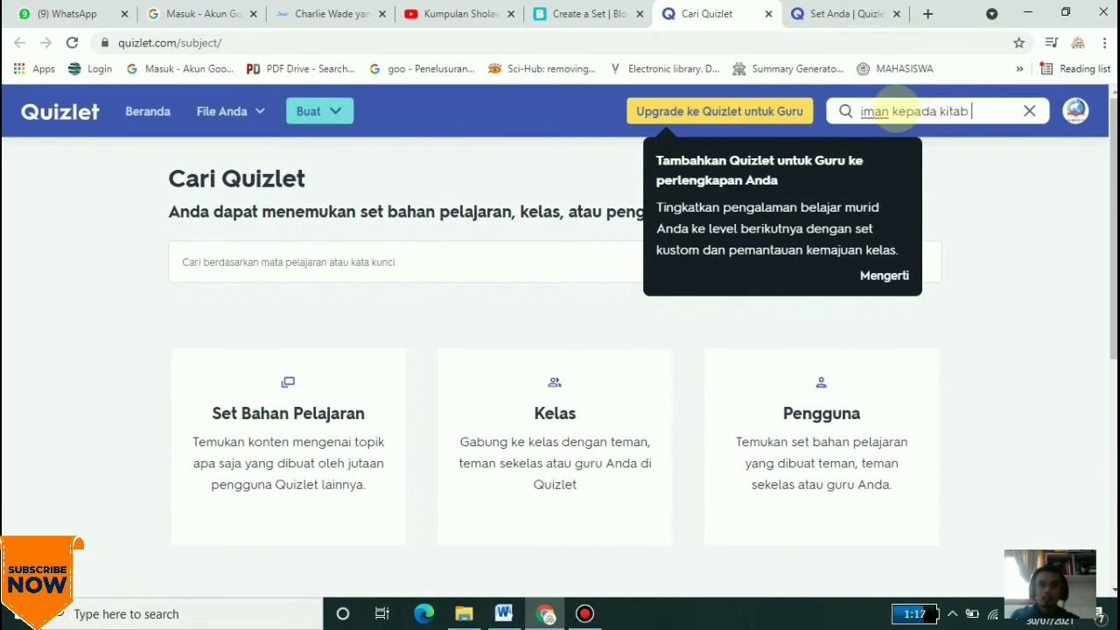
pyautogui.write(' allah')
pyautogui.press('Return')
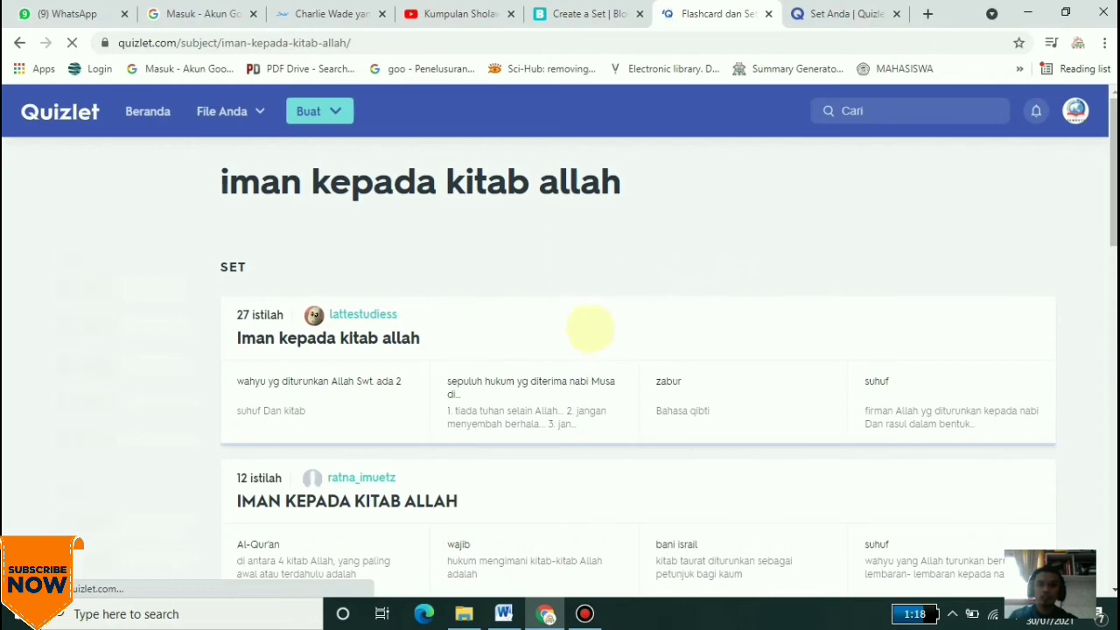
# Browse the found Quizlet sets and open the 31-term set "Iman kepada kitab-kitab Allah"
pyautogui.scroll(-4, 630, 325)
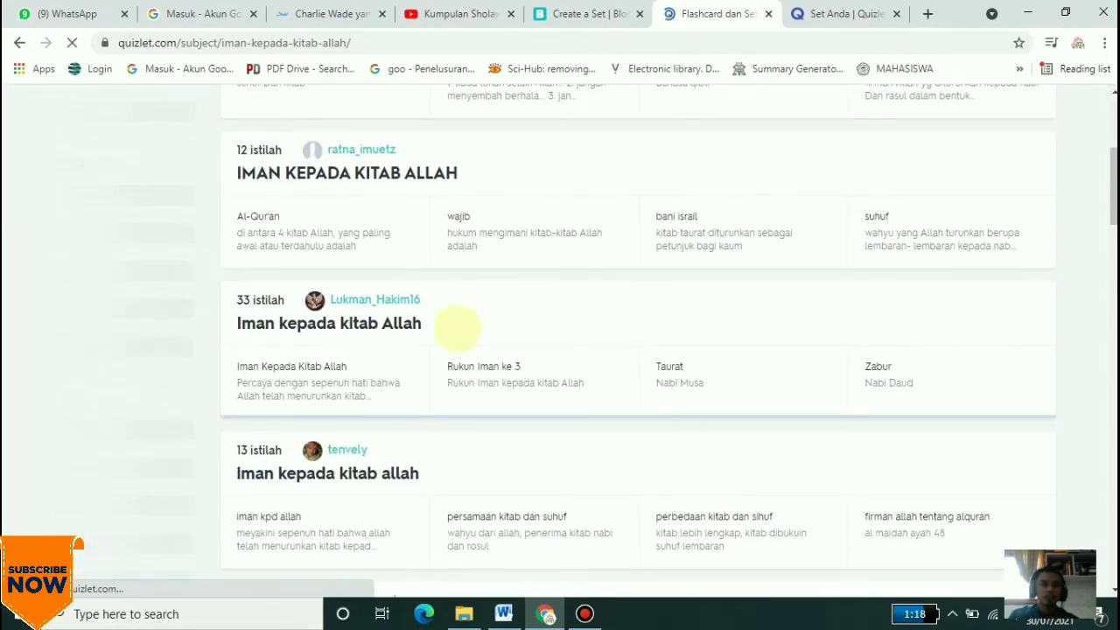
pyautogui.scroll(-2, 306, 378)
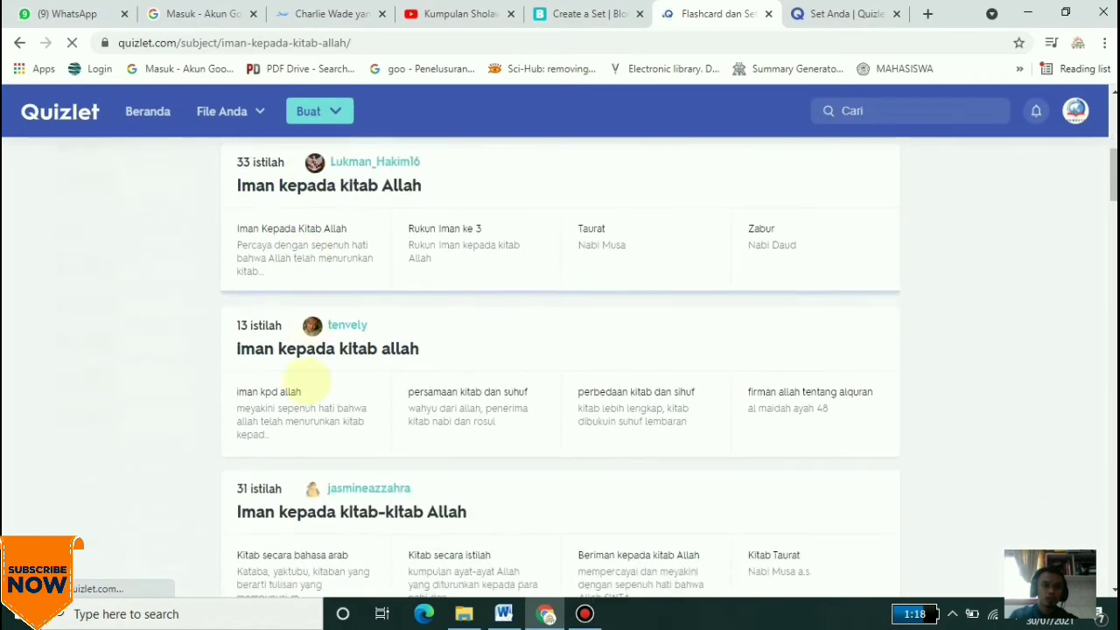
pyautogui.scroll(-2, 250, 350)
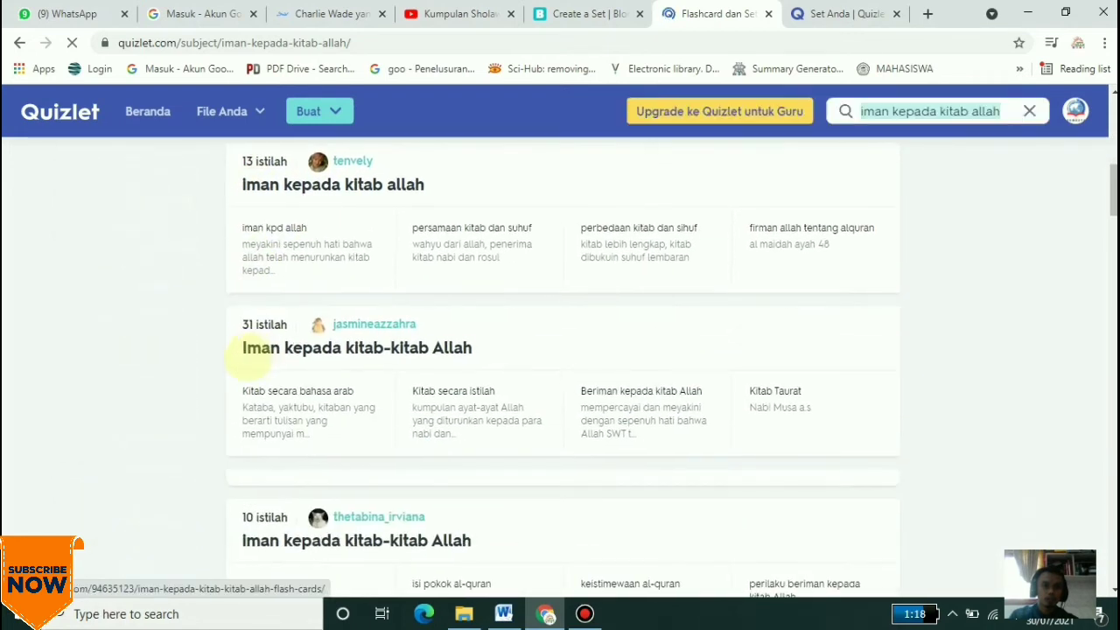
pyautogui.scroll(-2, 242, 350)
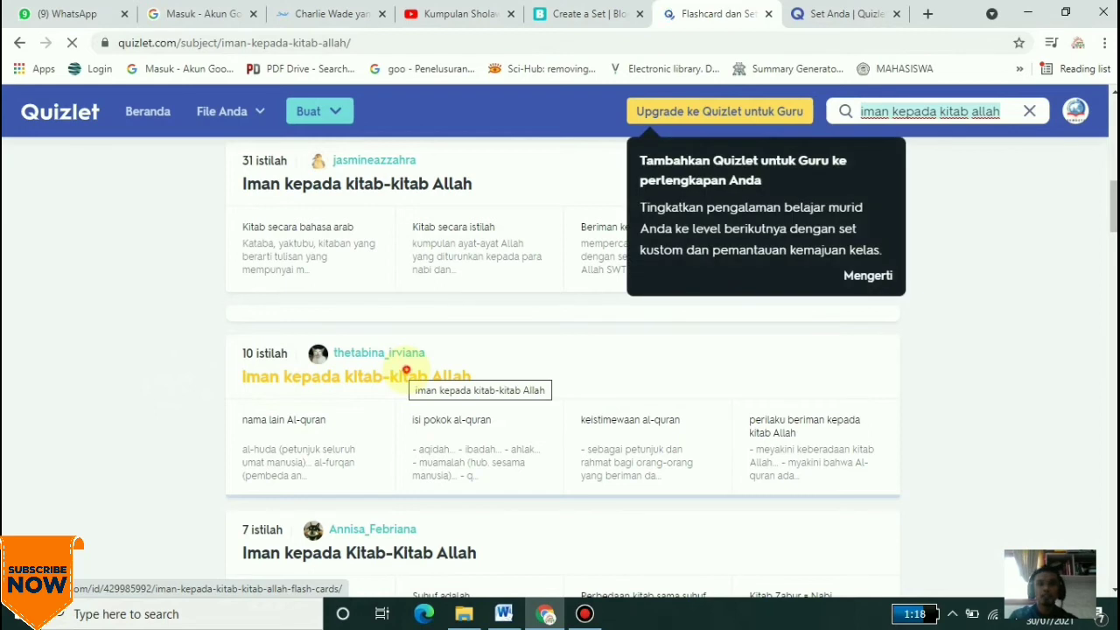
pyautogui.click(406, 375)
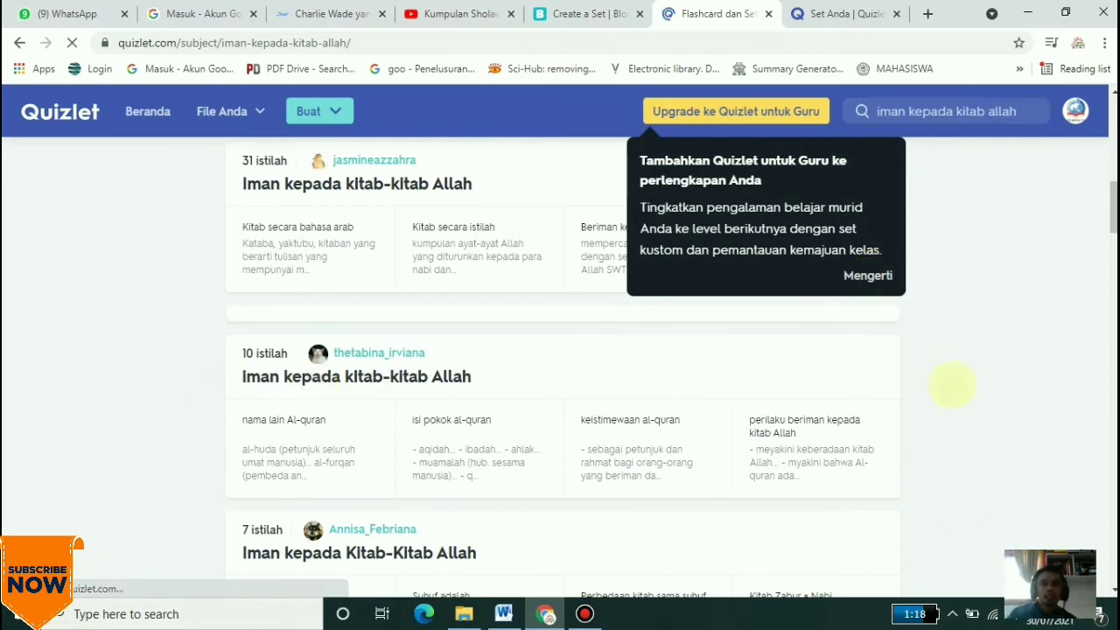
pyautogui.click(868, 275)
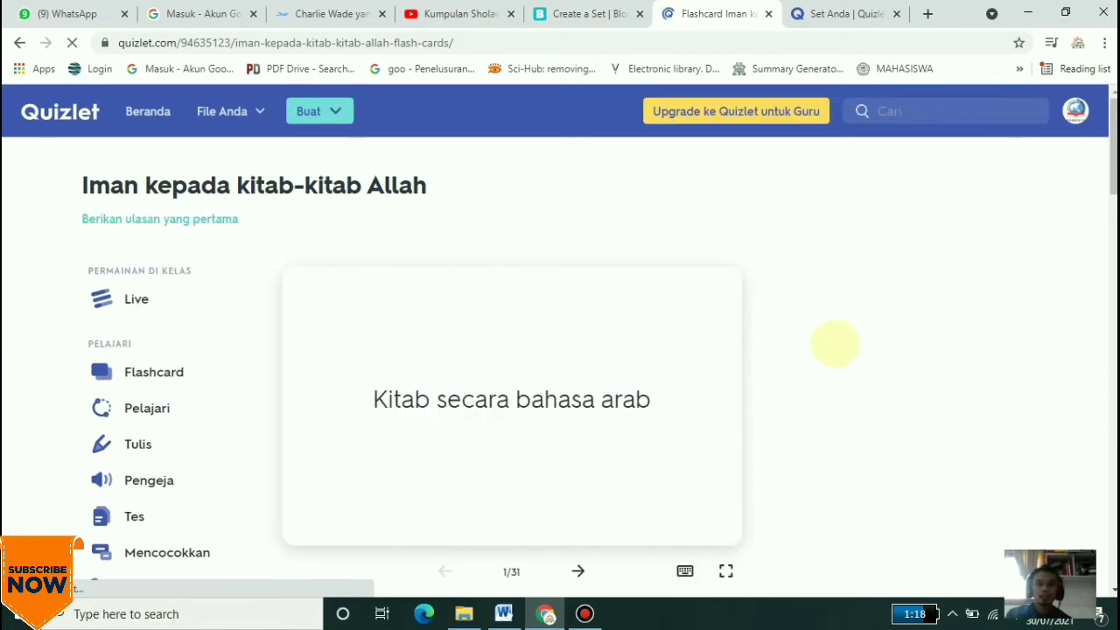
# Examine the terms and definitions of the Iman kepada kitab-kitab Allah set from first to last
pyautogui.scroll(-3, 834, 344)
pyautogui.scroll(-4, 193, 394)
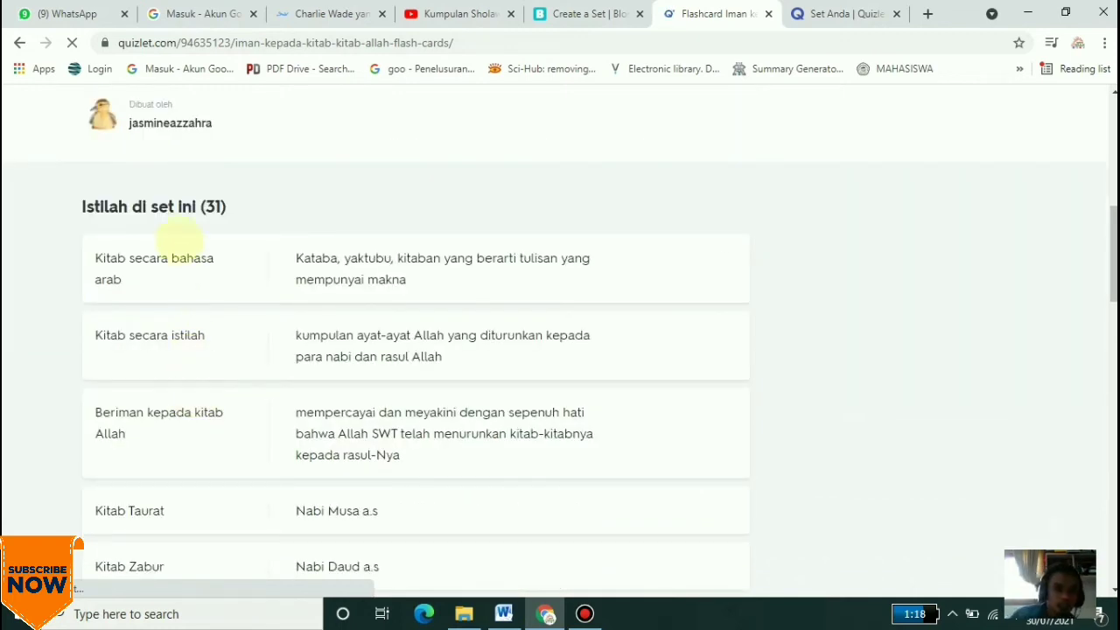
pyautogui.scroll(-2, 203, 236)
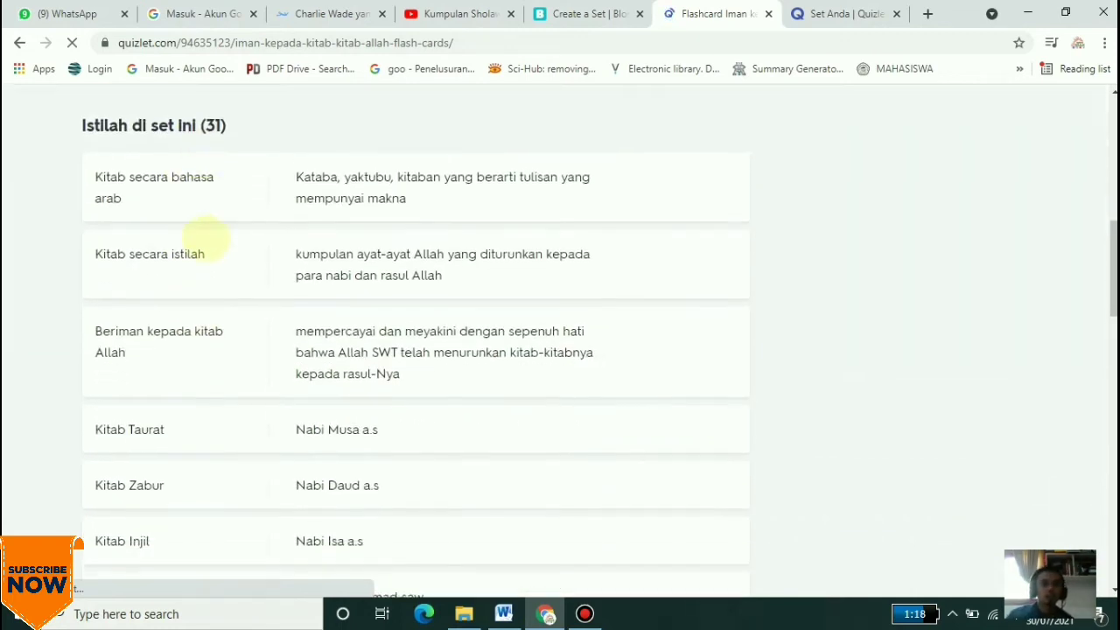
pyautogui.scroll(-2, 288, 261)
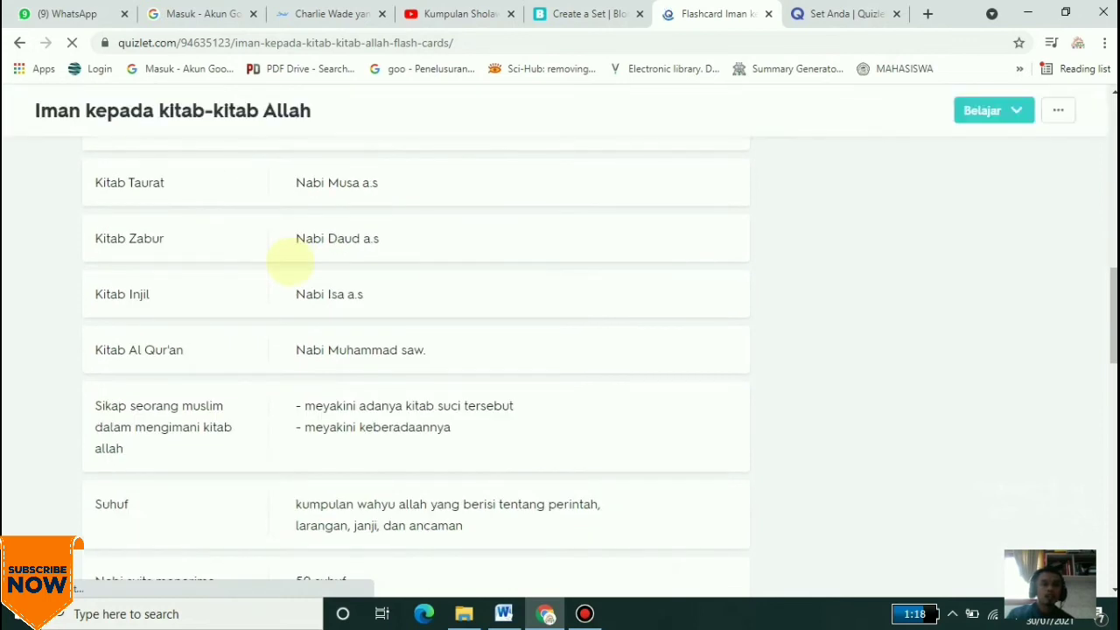
pyautogui.scroll(-8, 288, 261)
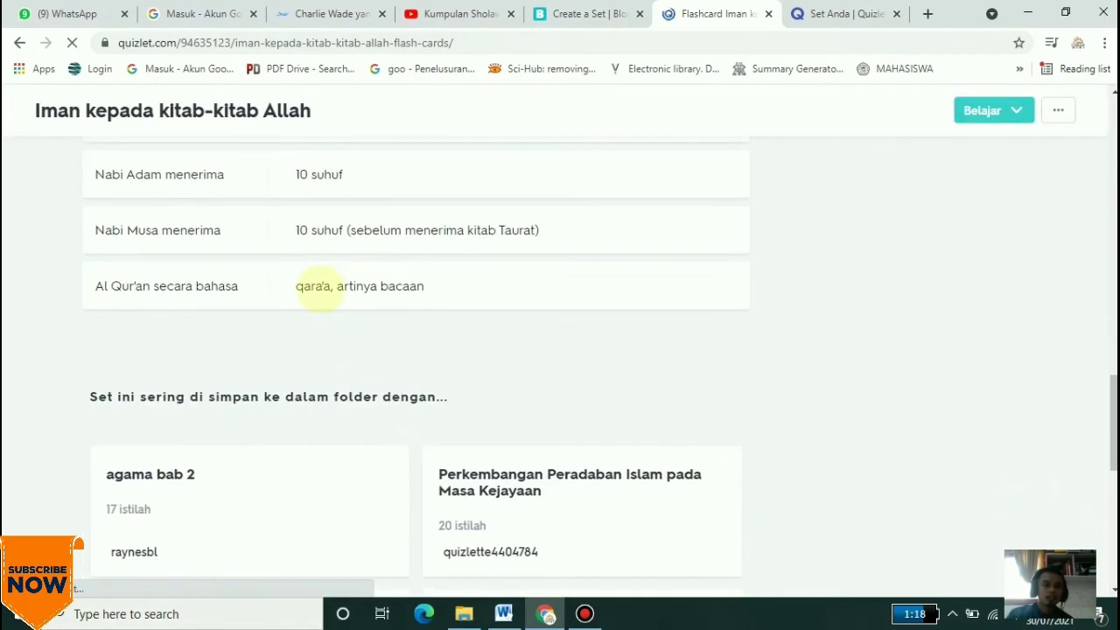
pyautogui.scroll(20, 319, 287)
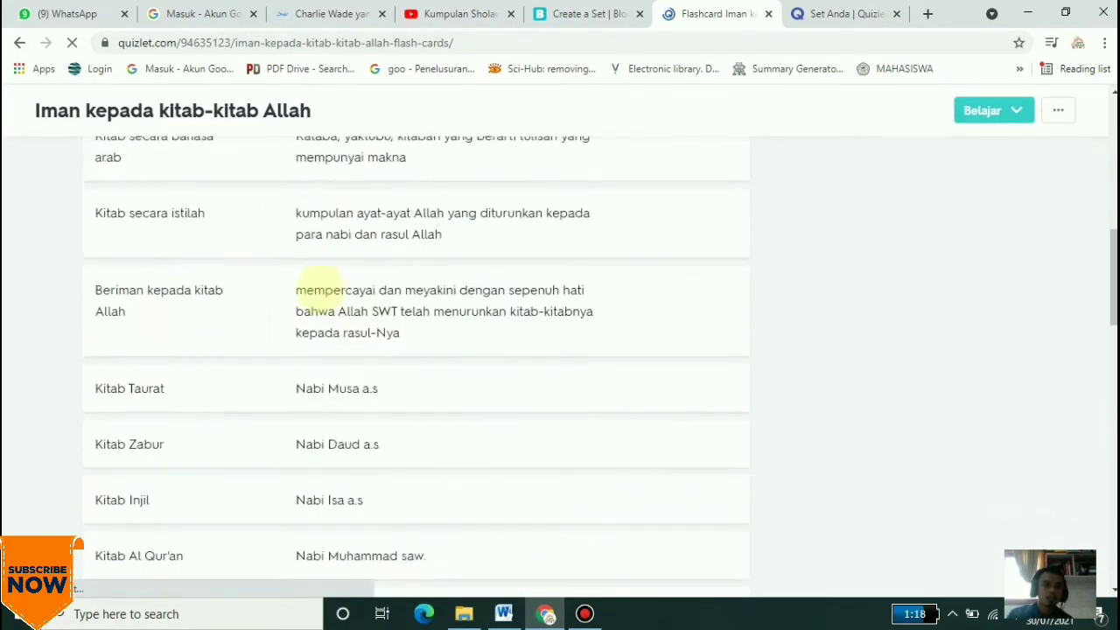
pyautogui.scroll(4, 319, 287)
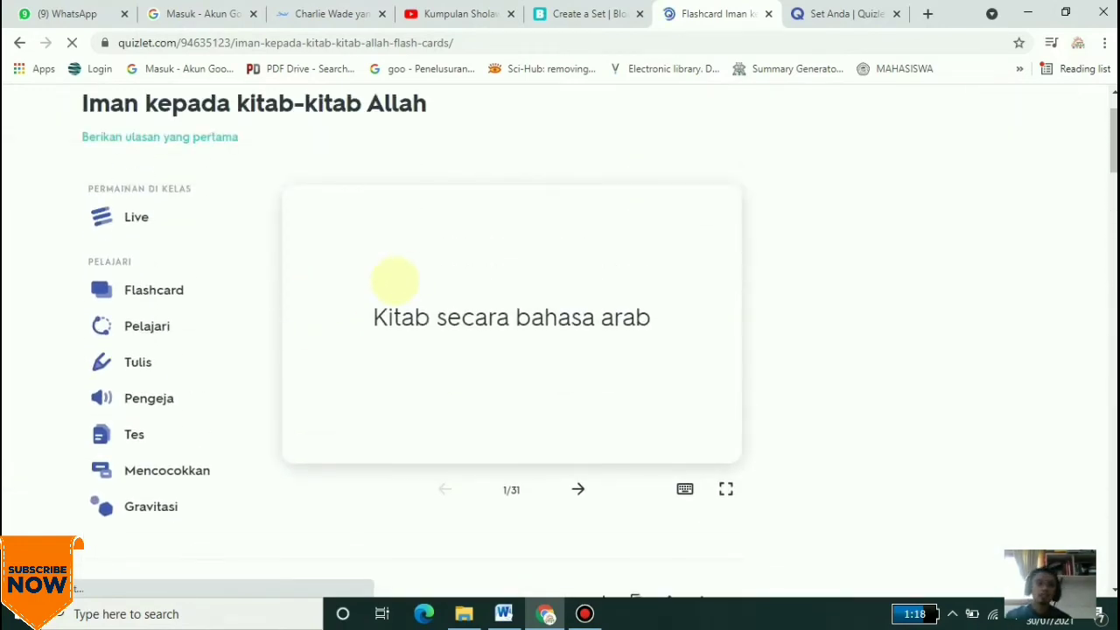
# Recheck Blooket's Find a Set instructions and inspect the additional options available for the opened Quizlet set
pyautogui.click(582, 14)
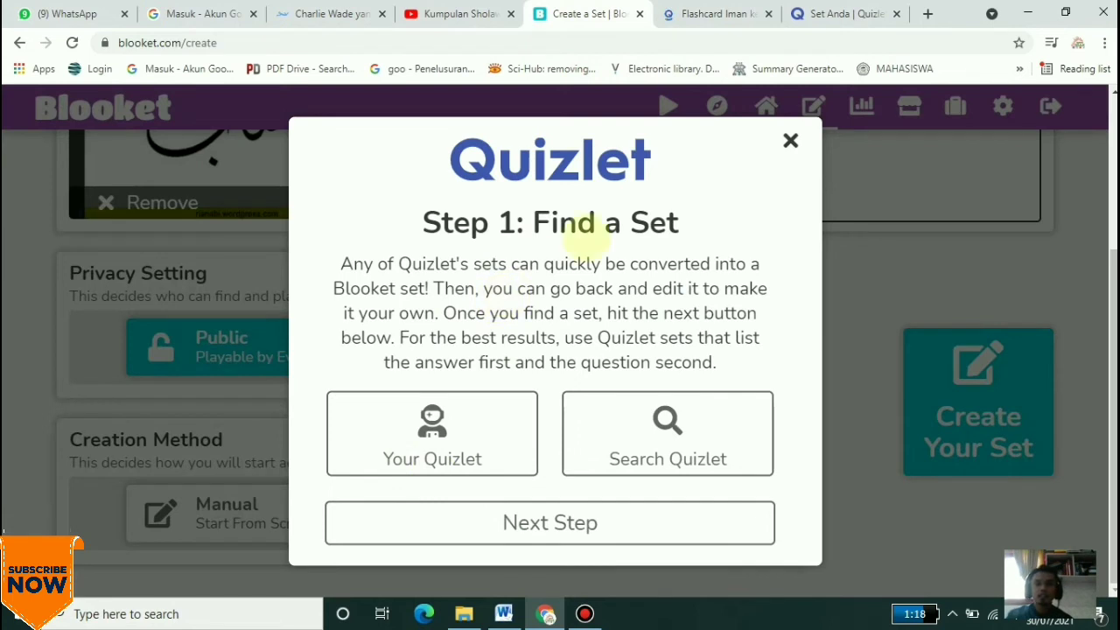
pyautogui.click(704, 14)
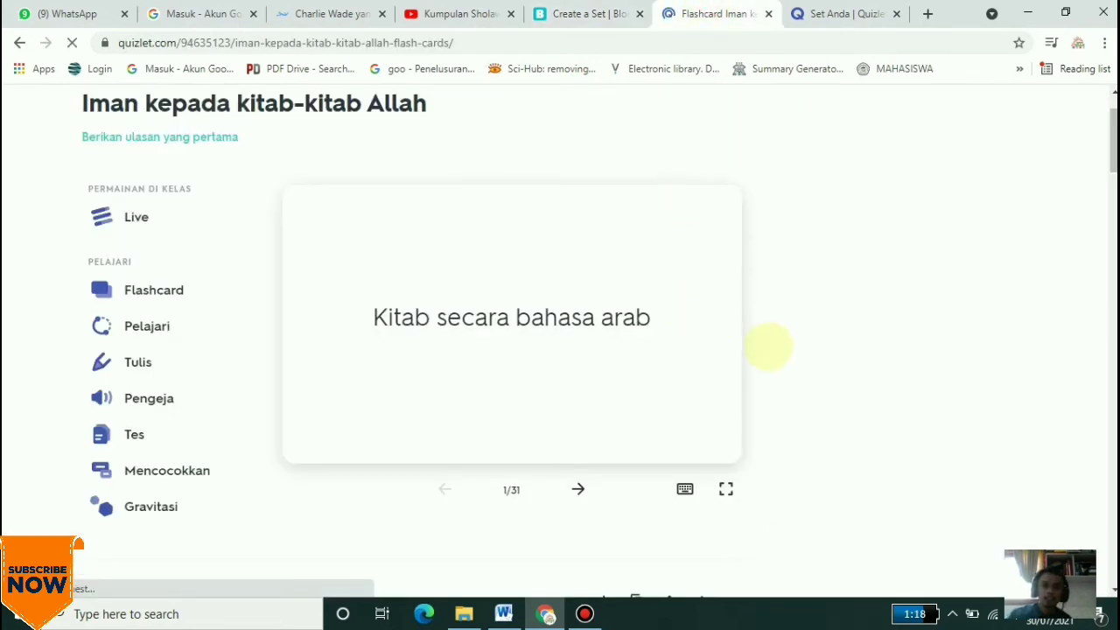
pyautogui.scroll(-3, 768, 347)
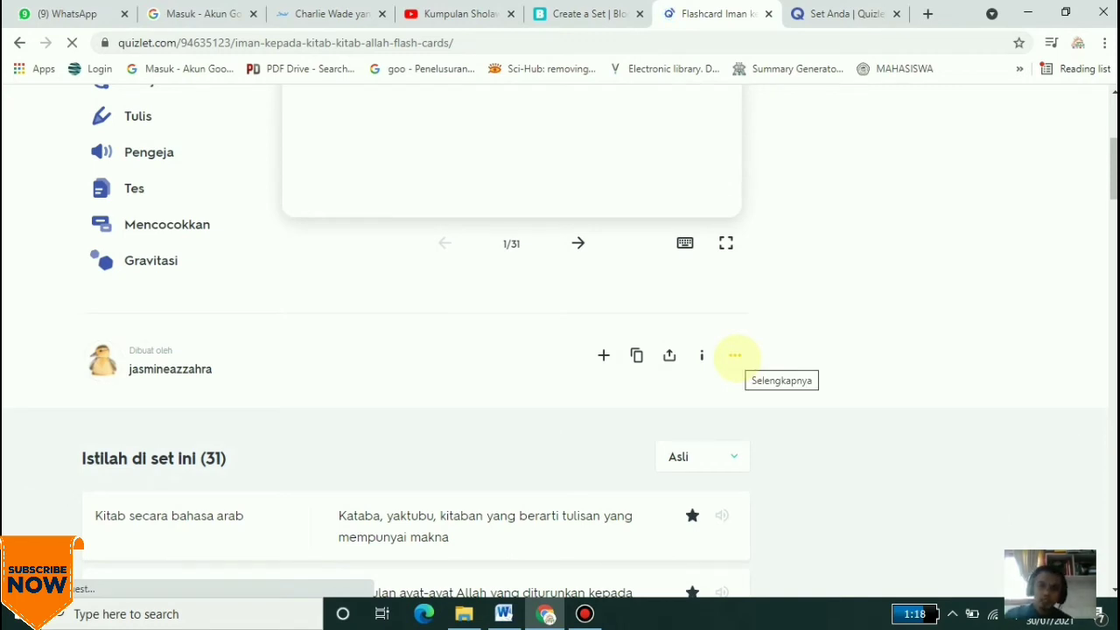
pyautogui.click(735, 355)
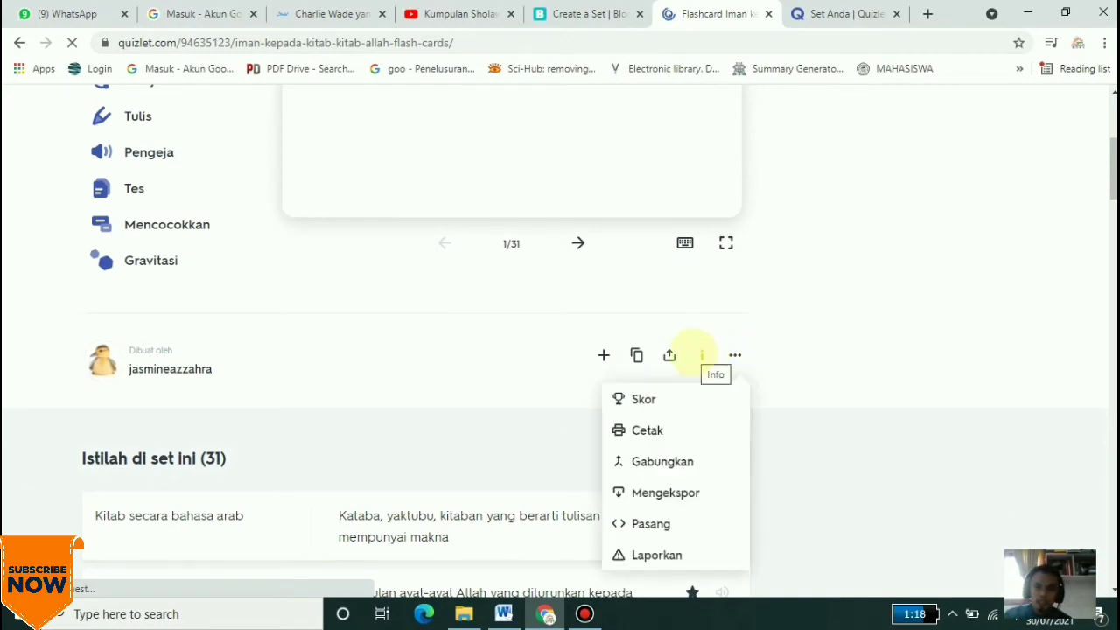
pyautogui.click(699, 355)
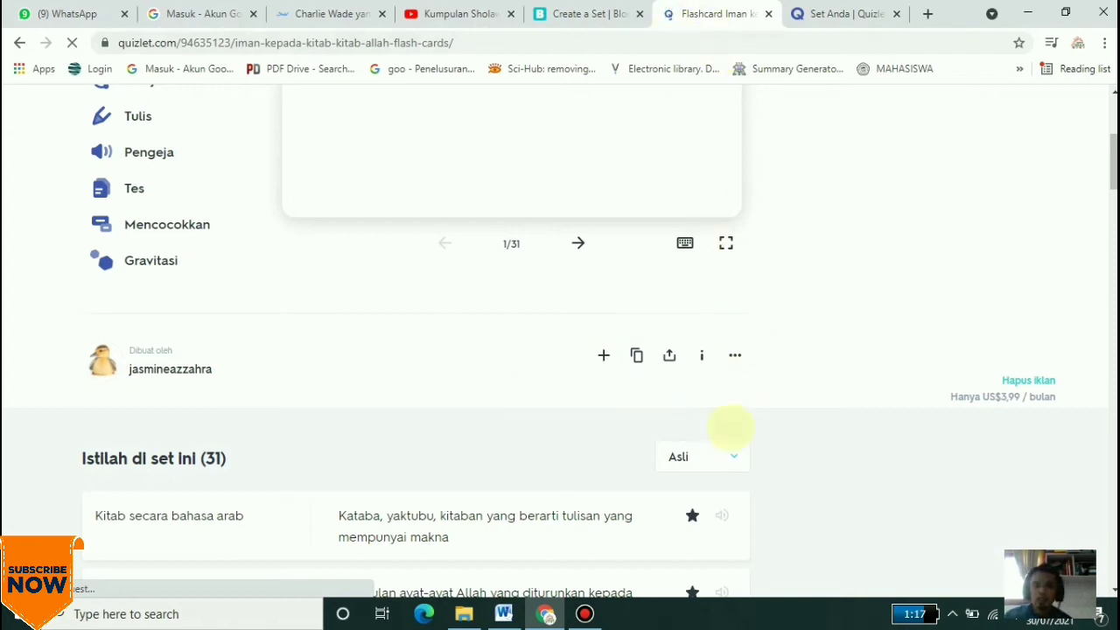
pyautogui.click(735, 355)
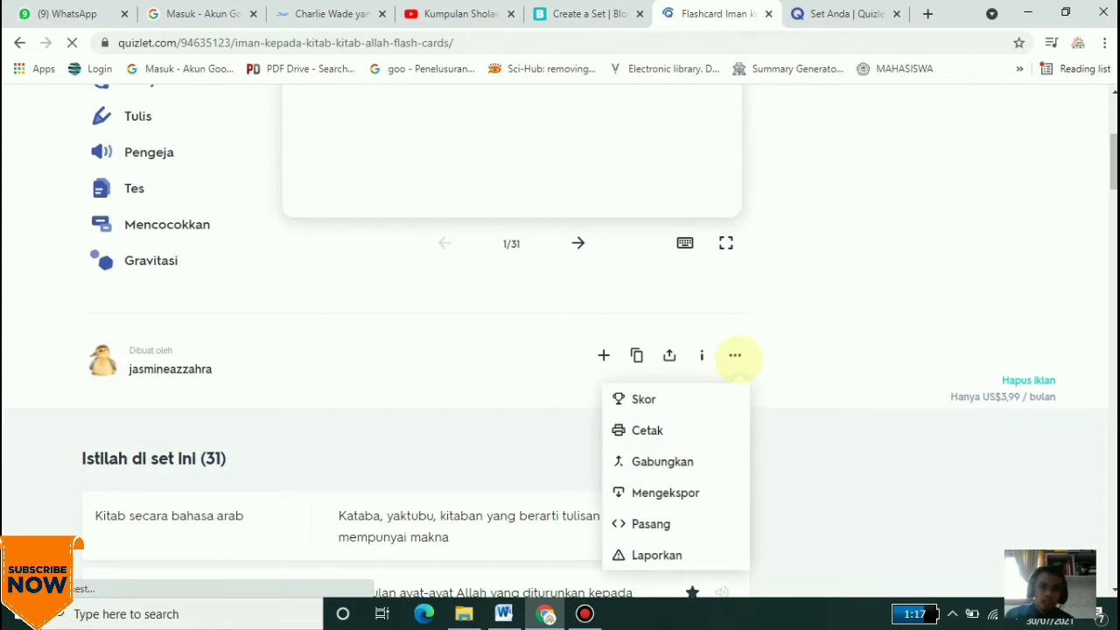
pyautogui.scroll(-2, 735, 355)
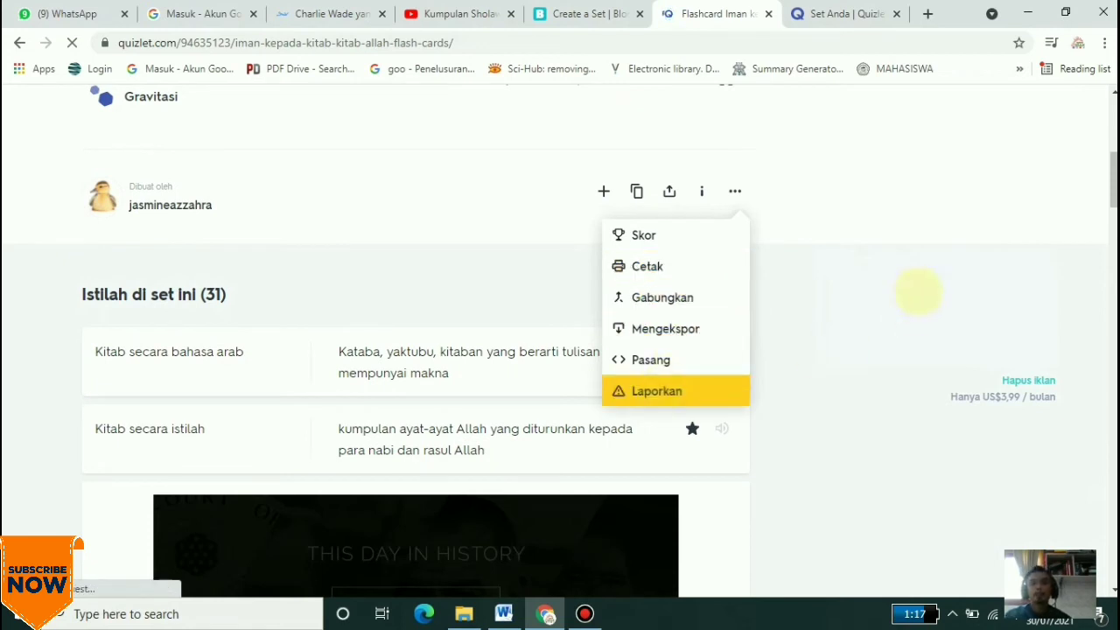
pyautogui.click(736, 192)
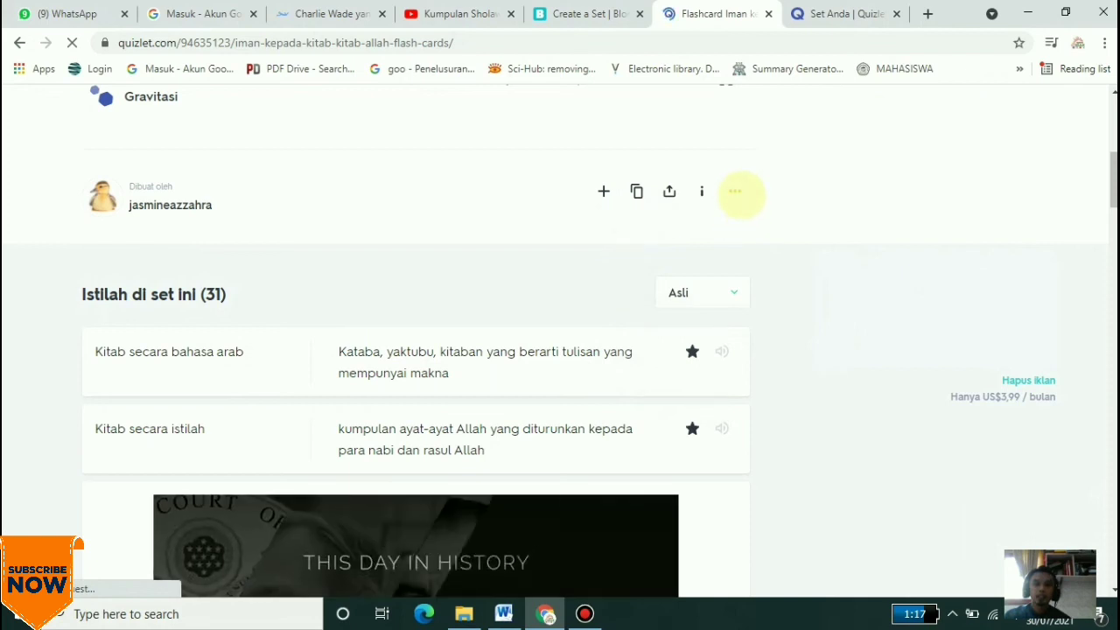
# Open the export options of the Quizlet set and bring up its copyable text of terms and definitions
pyautogui.click(735, 191)
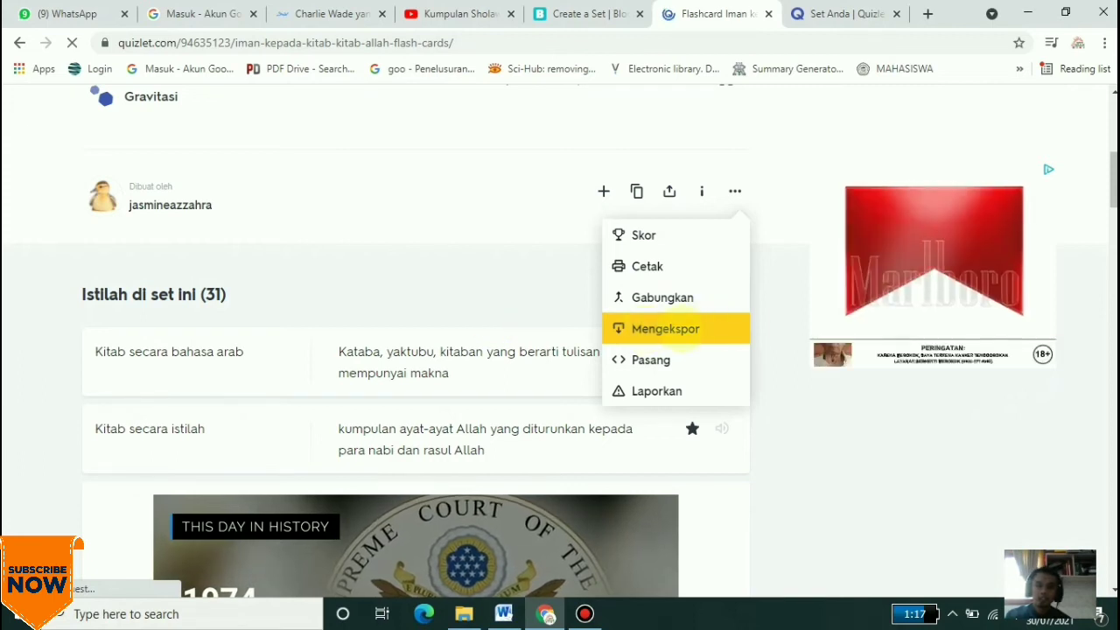
pyautogui.click(678, 329)
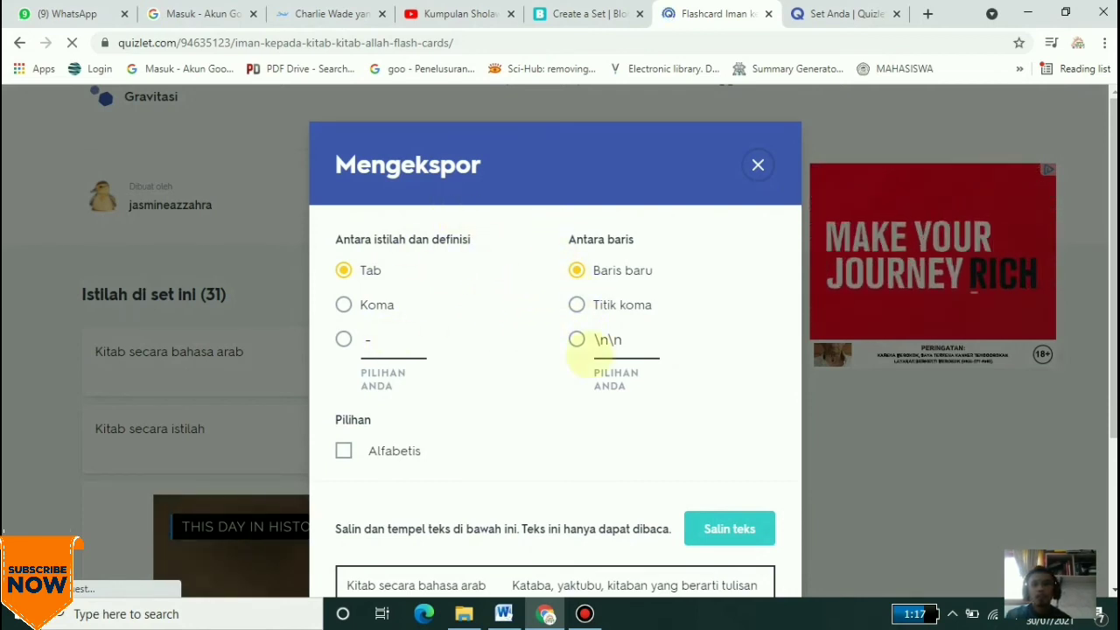
pyautogui.scroll(-2, 524, 300)
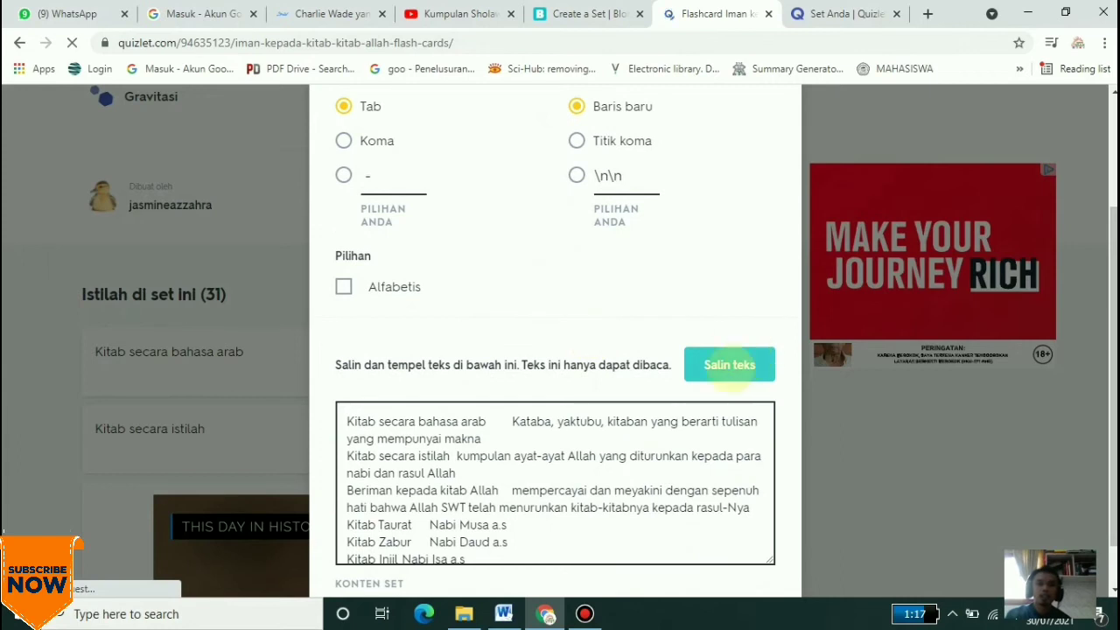
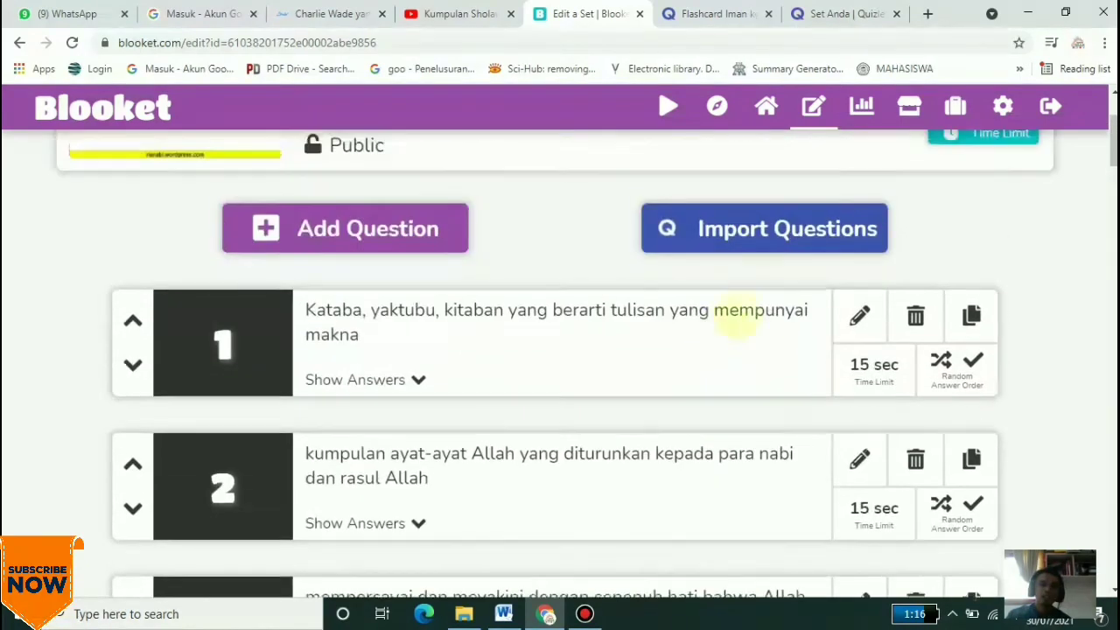
# Replace the third answer of question 1 in the Blooket set with "Hijrah" and save the question
pyautogui.click(858, 316)
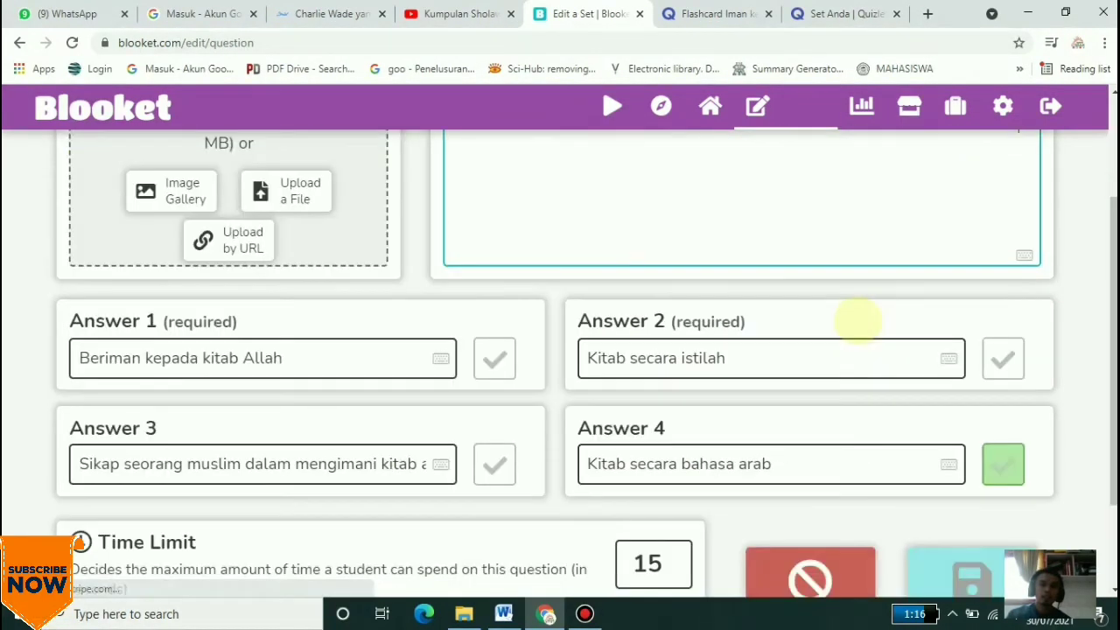
pyautogui.scroll(2, 610, 296)
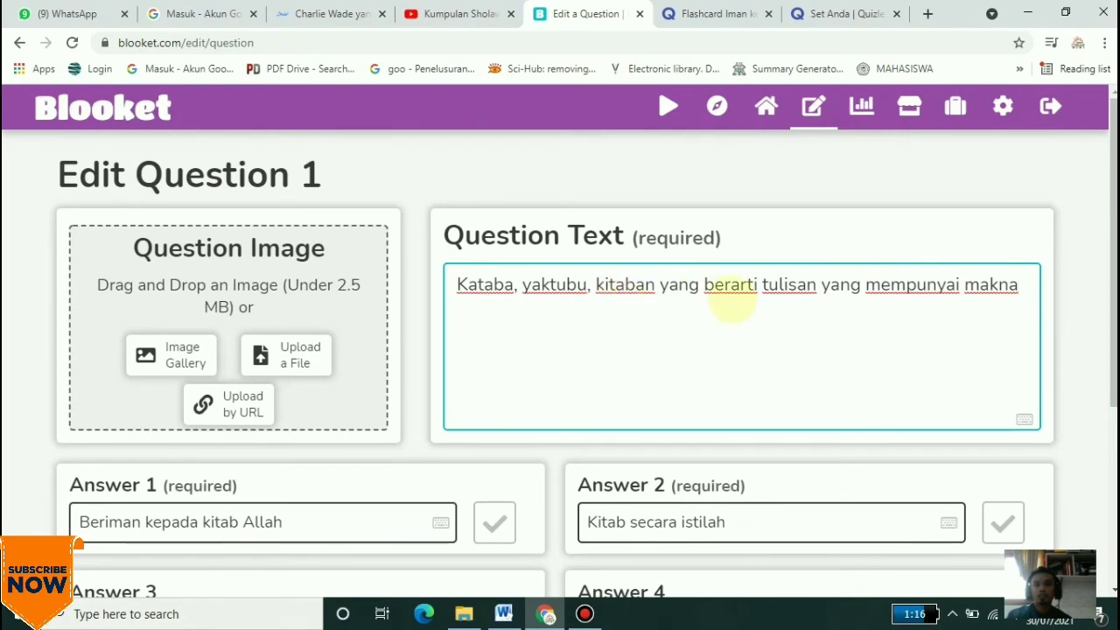
pyautogui.scroll(-2, 838, 295)
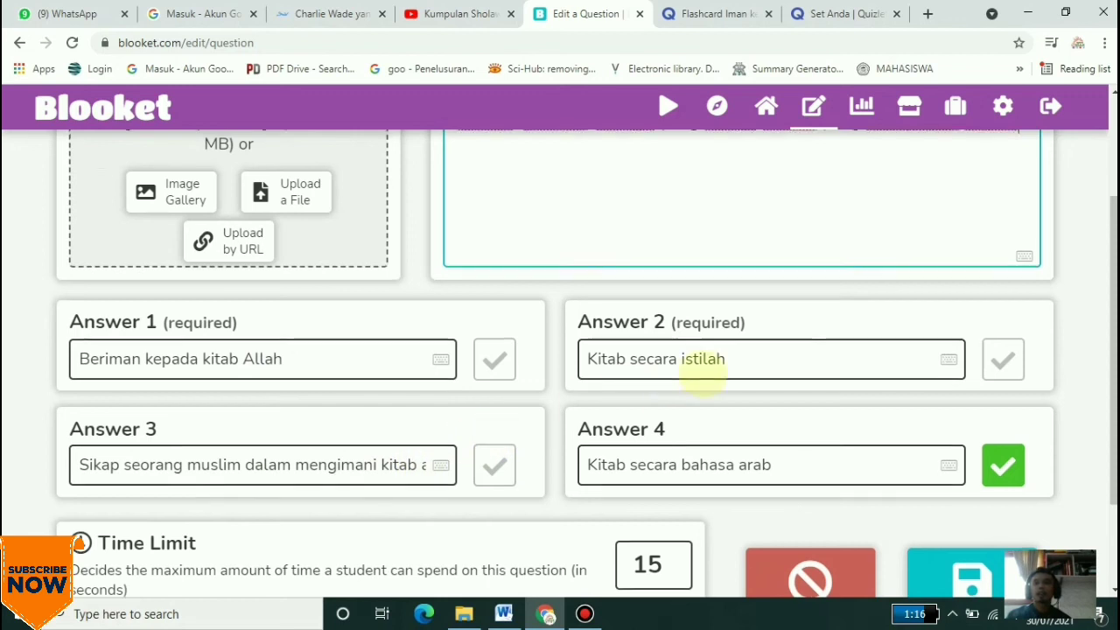
pyautogui.scroll(2, 705, 363)
pyautogui.scroll(-1, 705, 375)
pyautogui.scroll(-1, 376, 525)
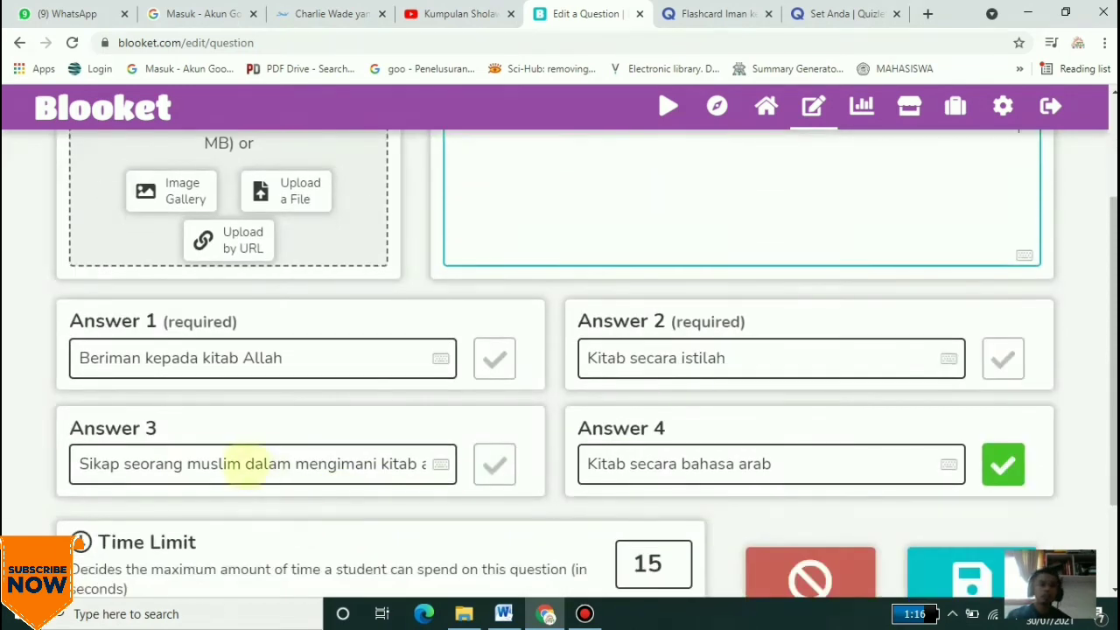
pyautogui.click(244, 464)
pyautogui.hotkey('ctrl', 'a')
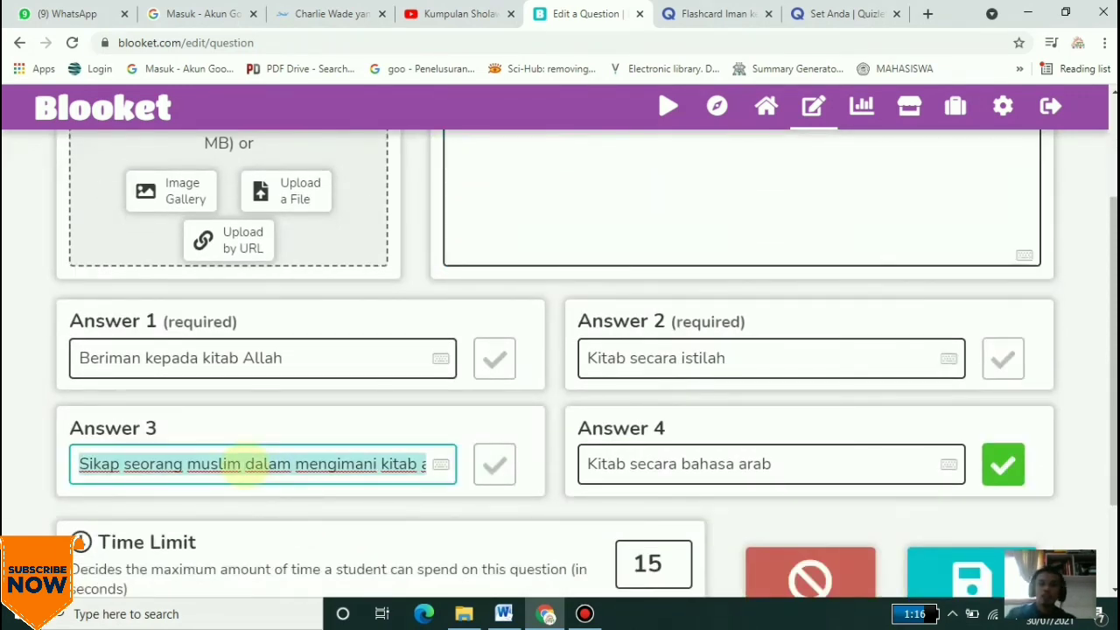
pyautogui.press('BackSpace')
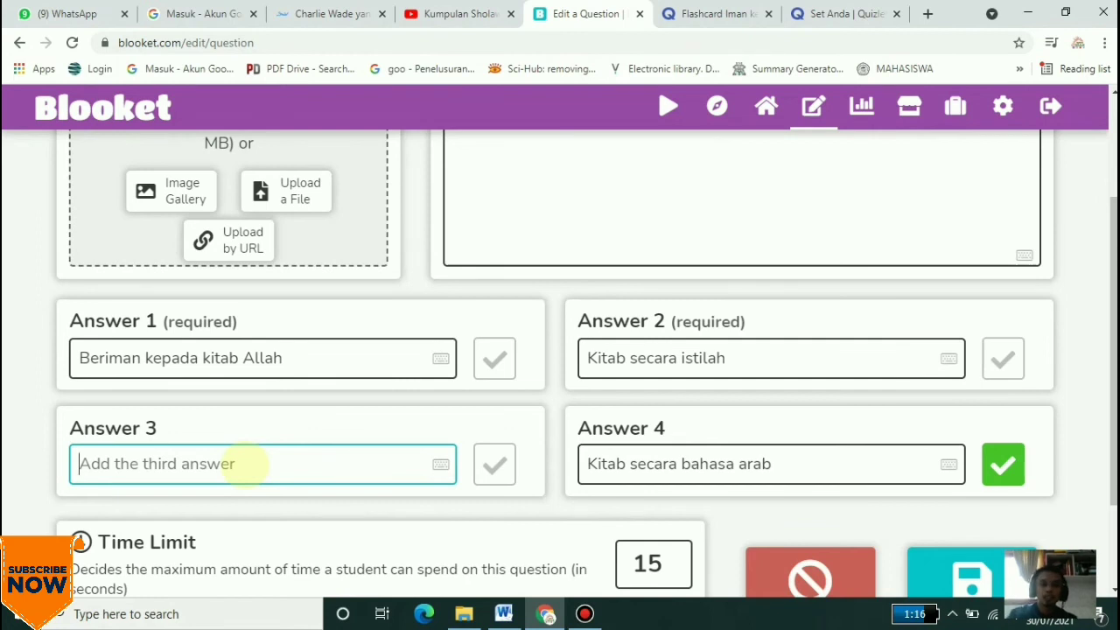
pyautogui.scroll(2, 245, 463)
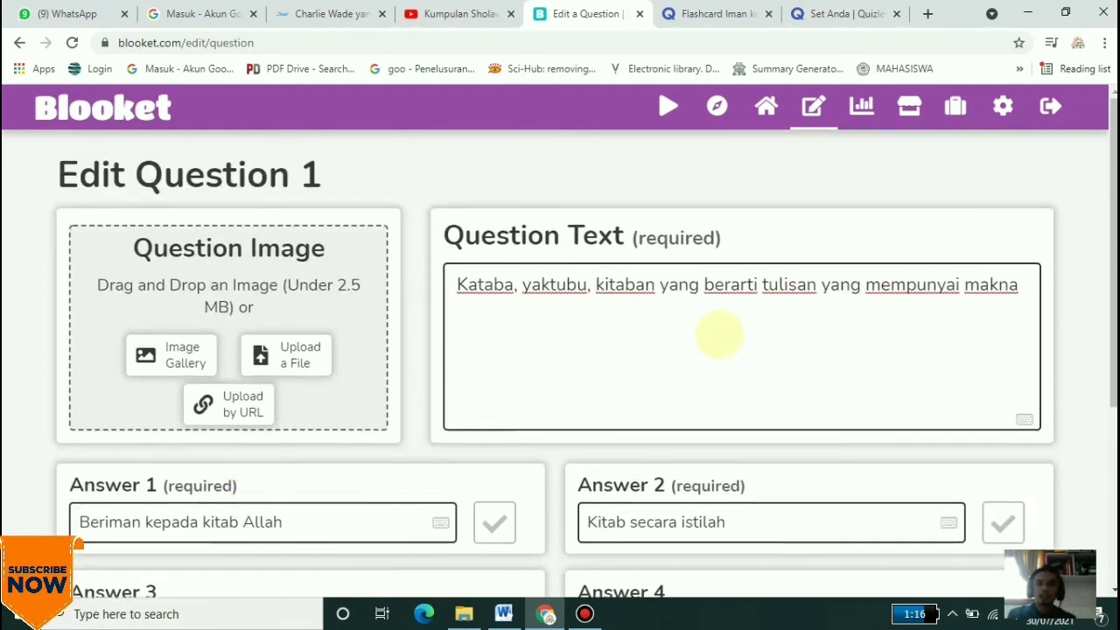
pyautogui.scroll(-3, 444, 384)
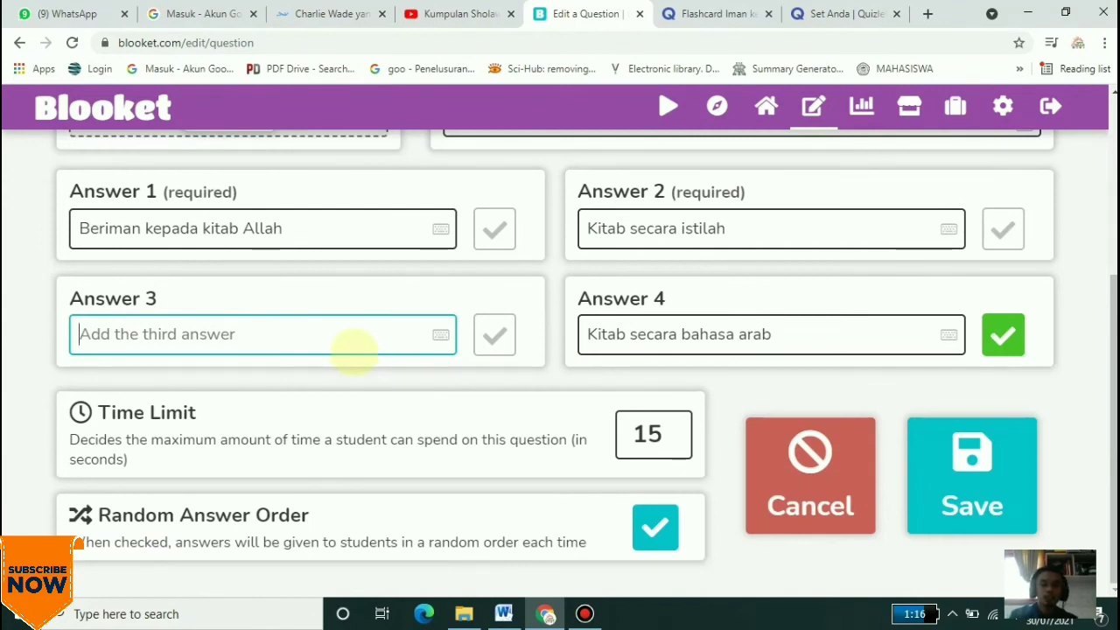
pyautogui.write('Hij')
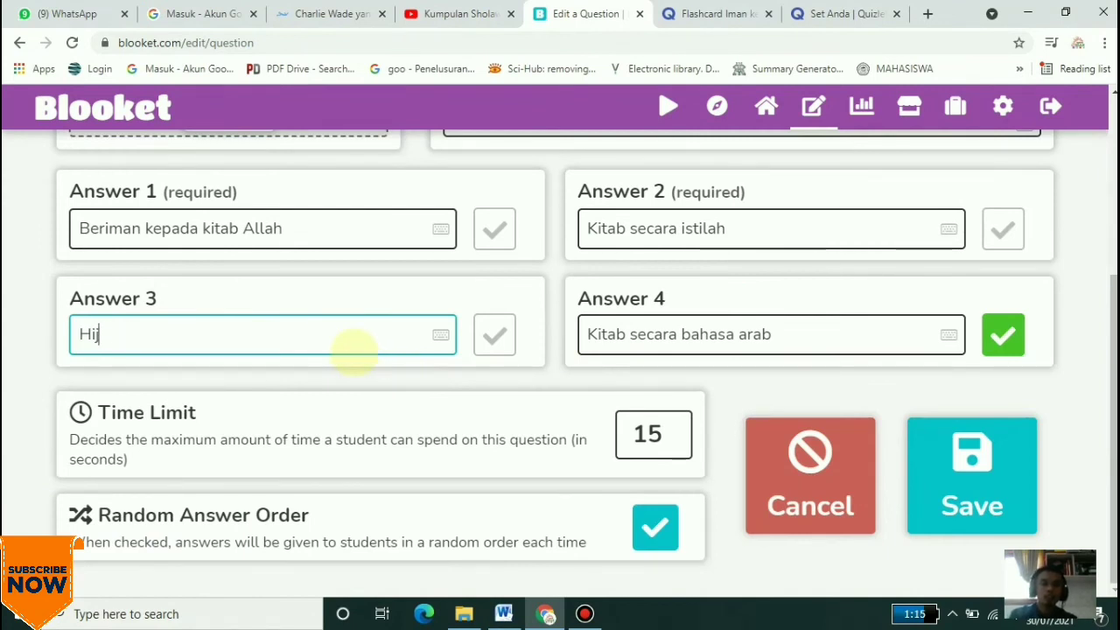
pyautogui.write('arrah')
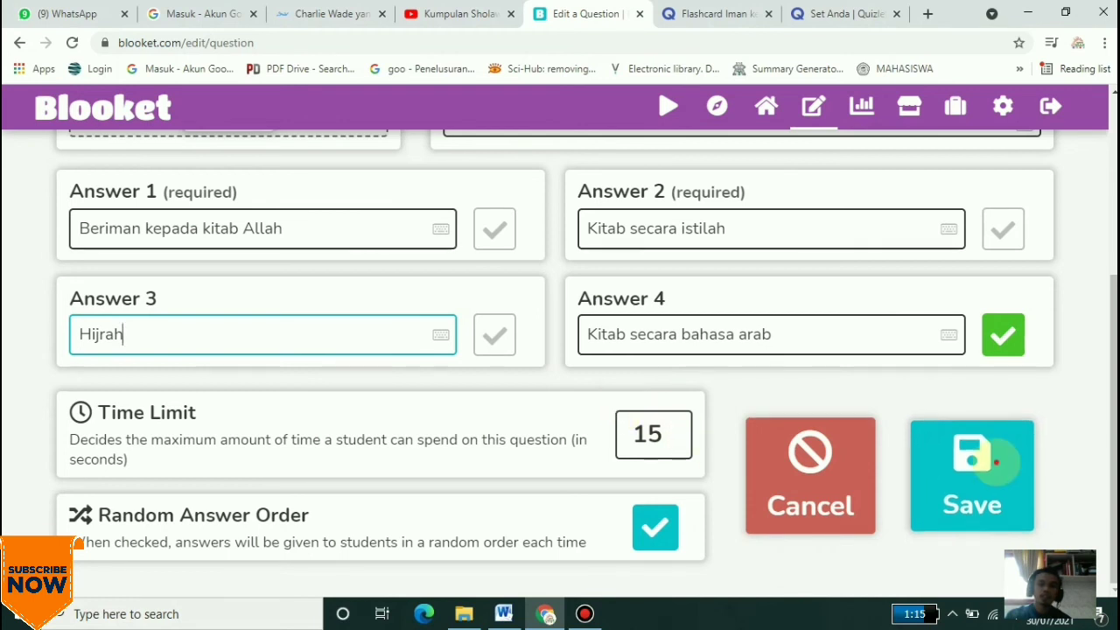
pyautogui.click(994, 456)
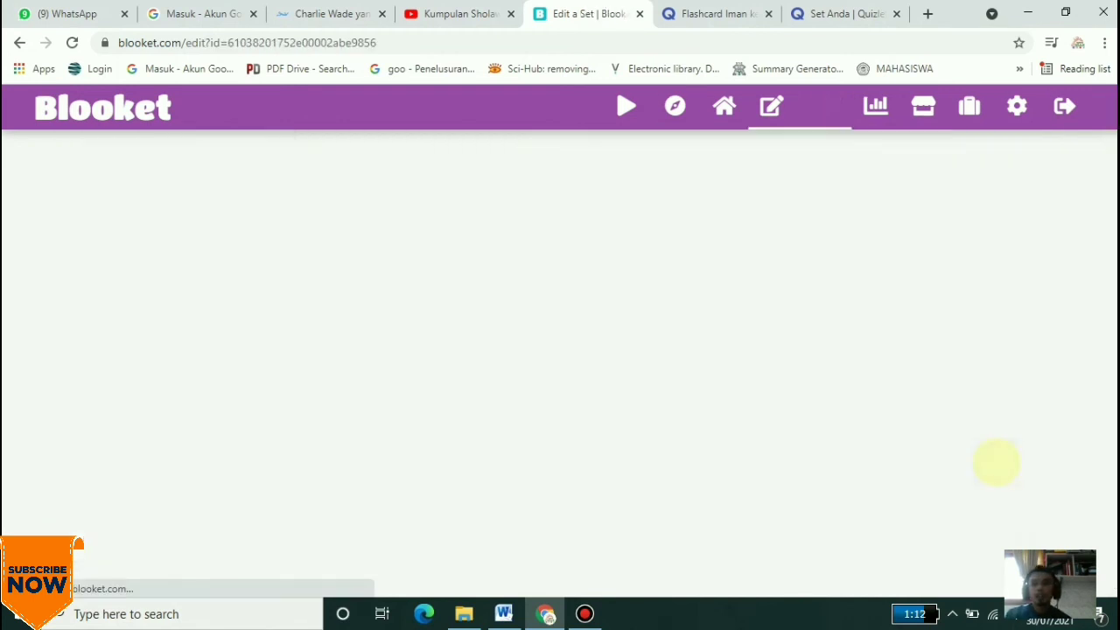
# Edit question 5 so that its question text reads "Nabi Daud a.s menerima kitab..."
pyautogui.scroll(-2, 579, 401)
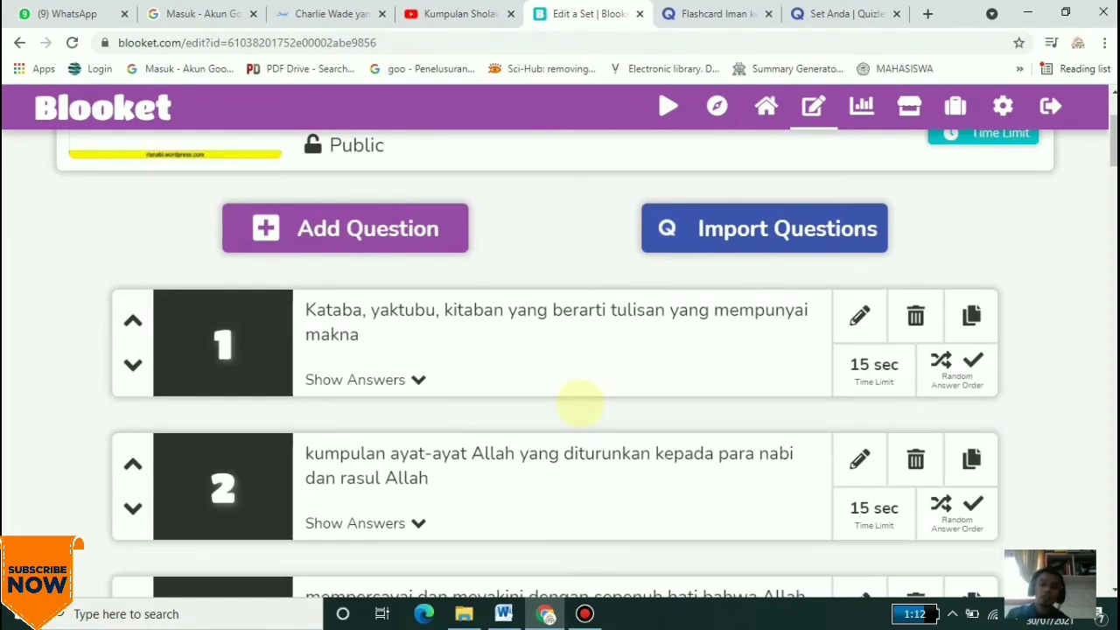
pyautogui.scroll(-3, 579, 403)
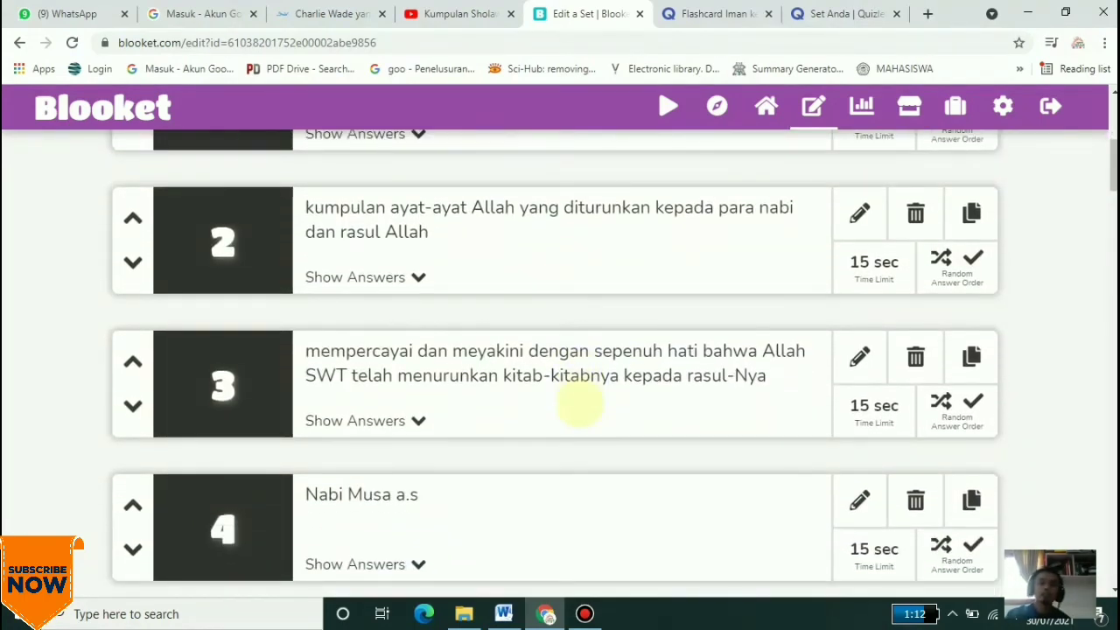
pyautogui.scroll(-2, 579, 401)
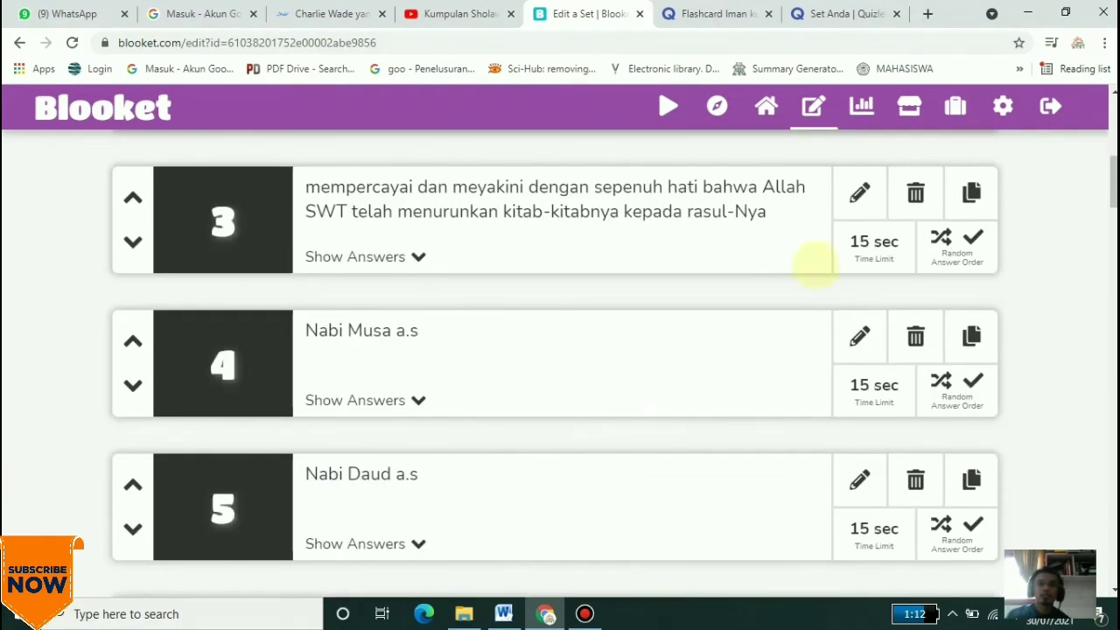
pyautogui.scroll(-2, 860, 282)
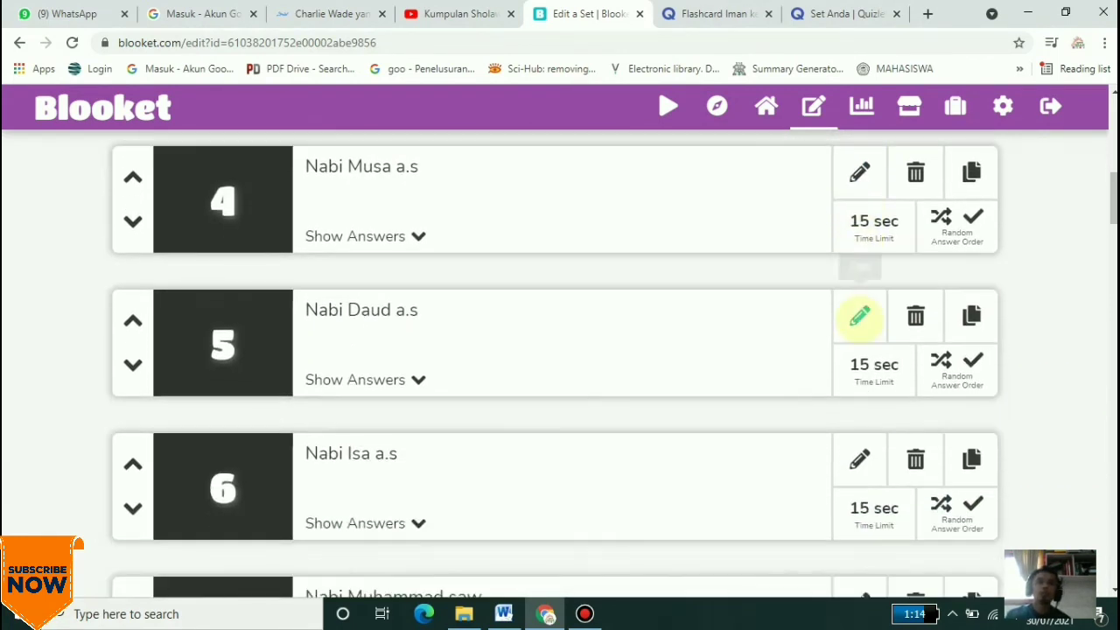
pyautogui.click(860, 316)
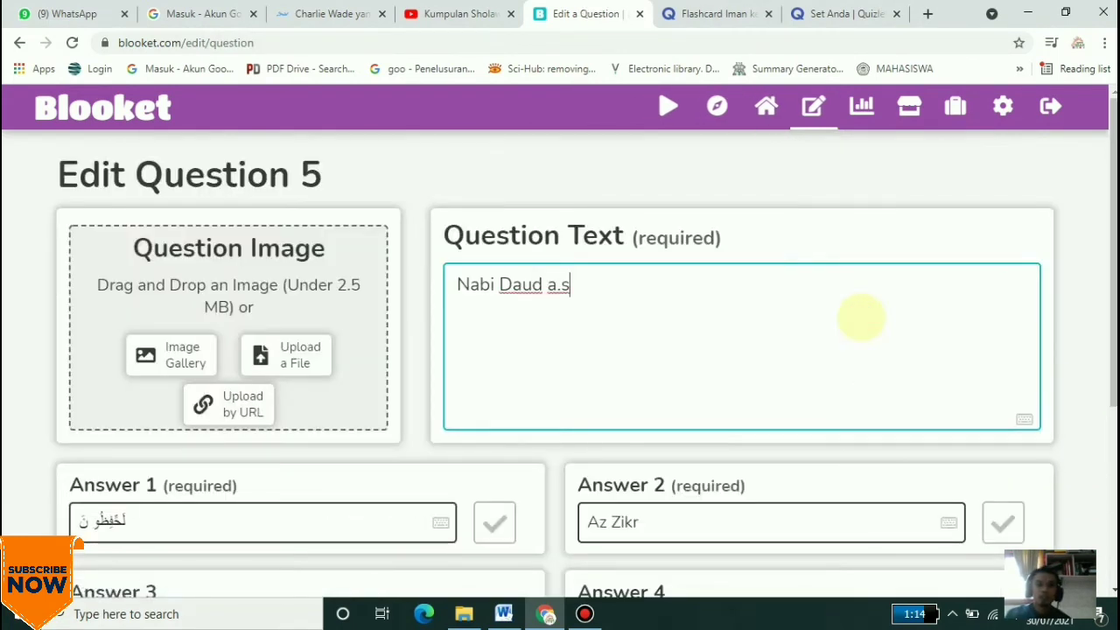
pyautogui.scroll(-1, 572, 306)
pyautogui.scroll(-2, 575, 304)
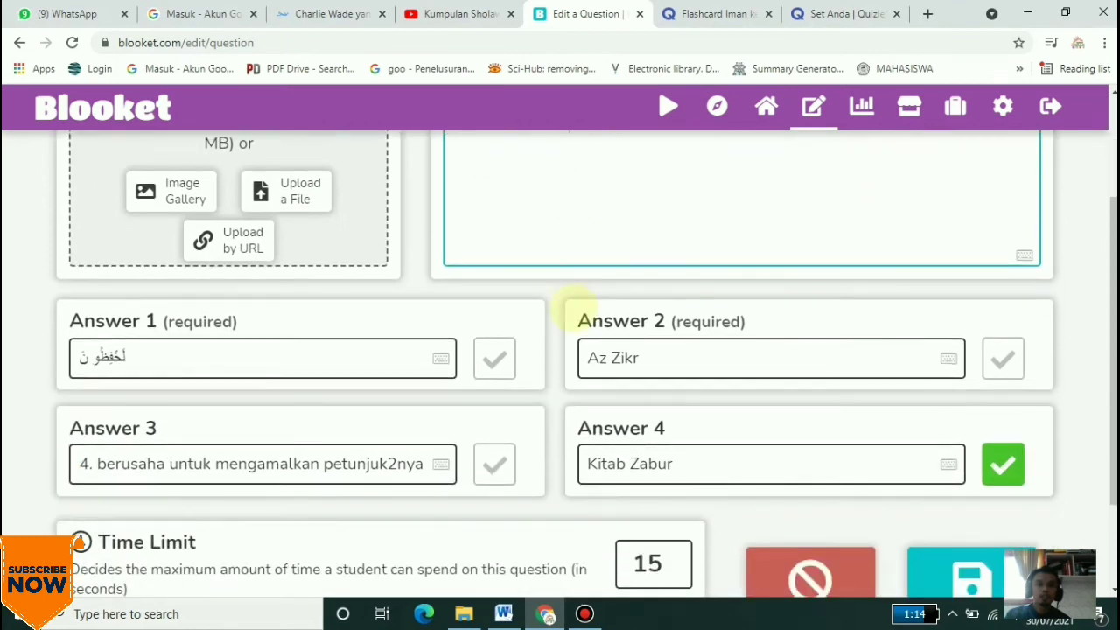
pyautogui.scroll(3, 626, 437)
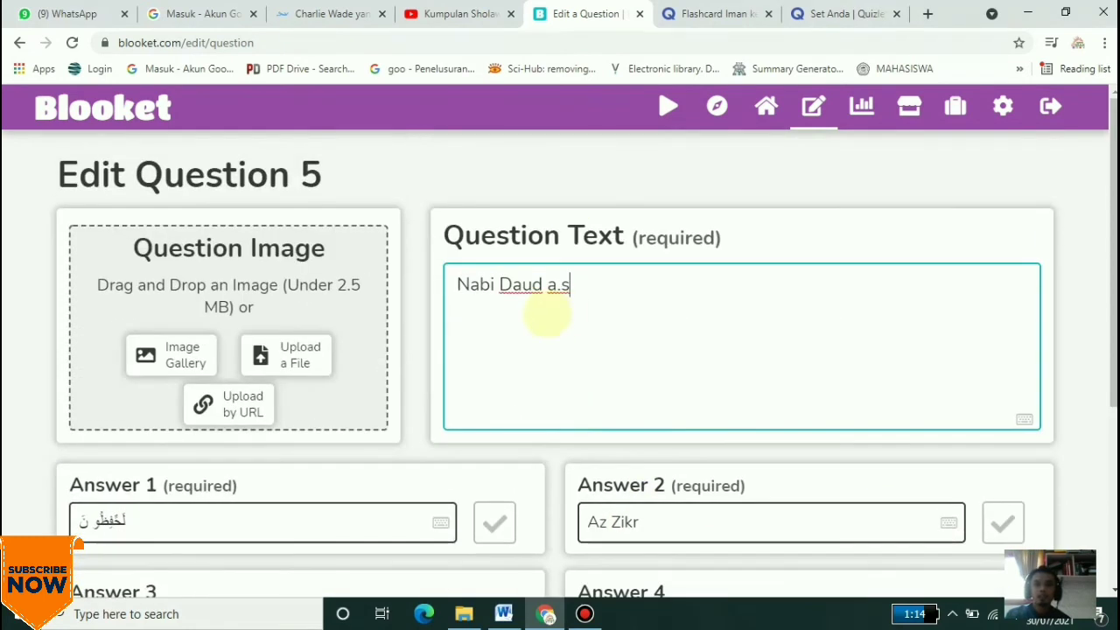
pyautogui.scroll(-2, 605, 291)
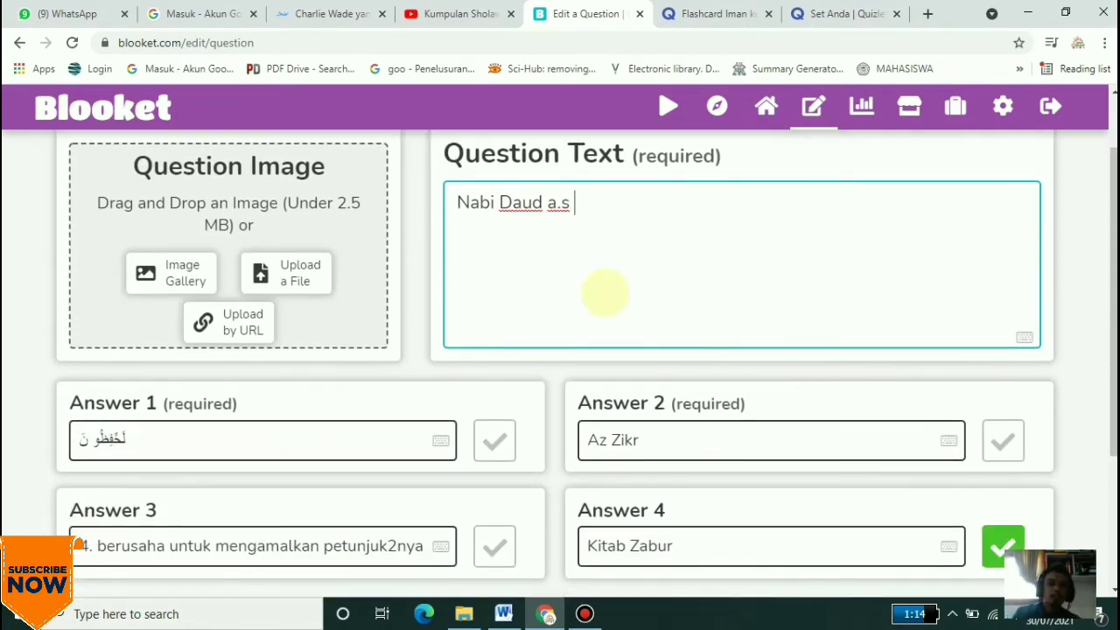
pyautogui.write('enerima kit')
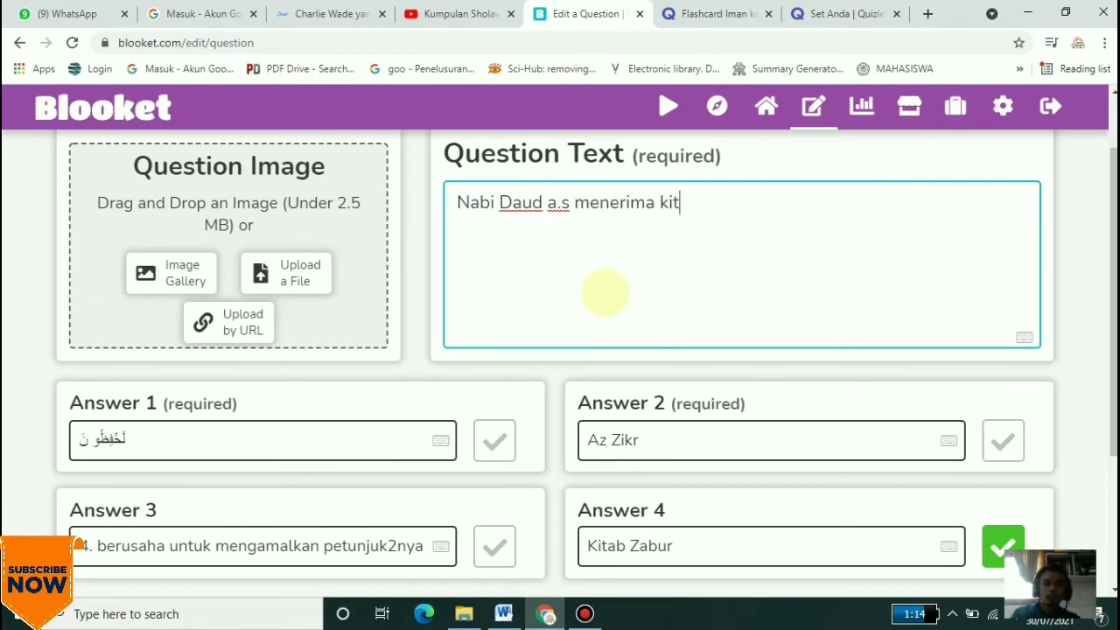
pyautogui.write('ab...')
pyautogui.scroll(-3, 605, 292)
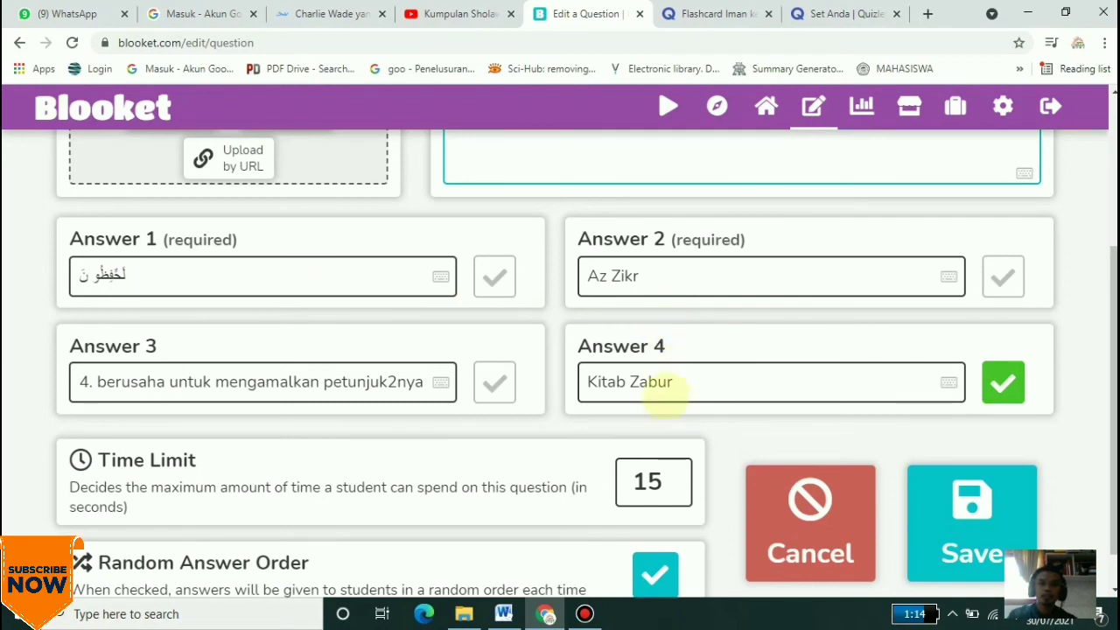
pyautogui.scroll(3, 647, 426)
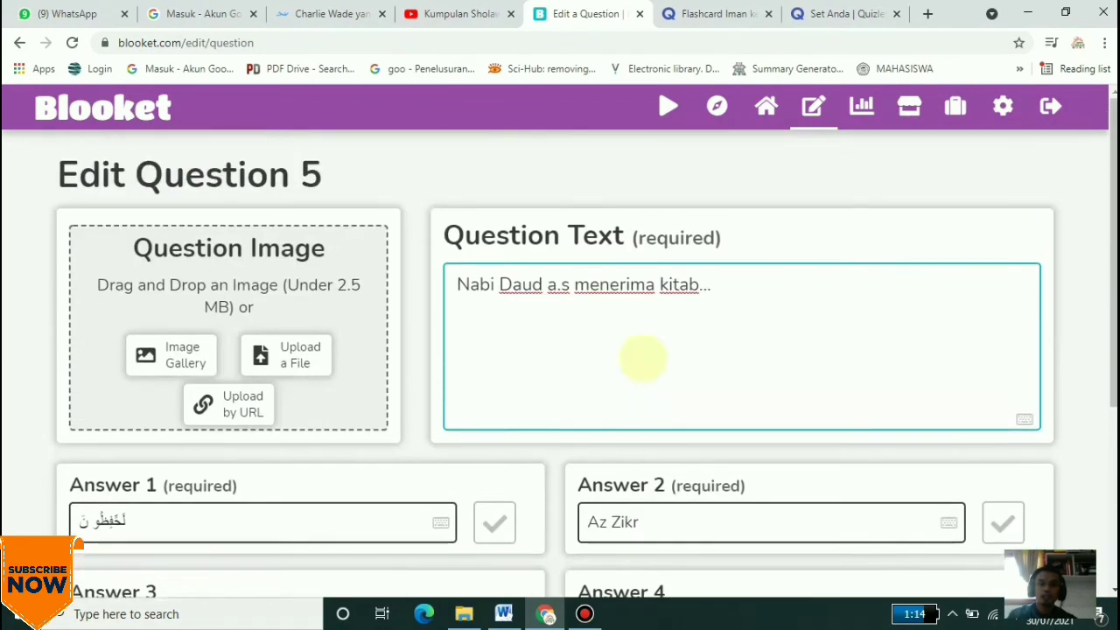
# Replace question 5's wrong answers with "Kitab Injil" as answer 1, "Kitab Taurat" as answer 2 and "Al-Quran" as answer 3, and save the question
pyautogui.moveTo(635, 440); pyautogui.dragTo(549, 440)
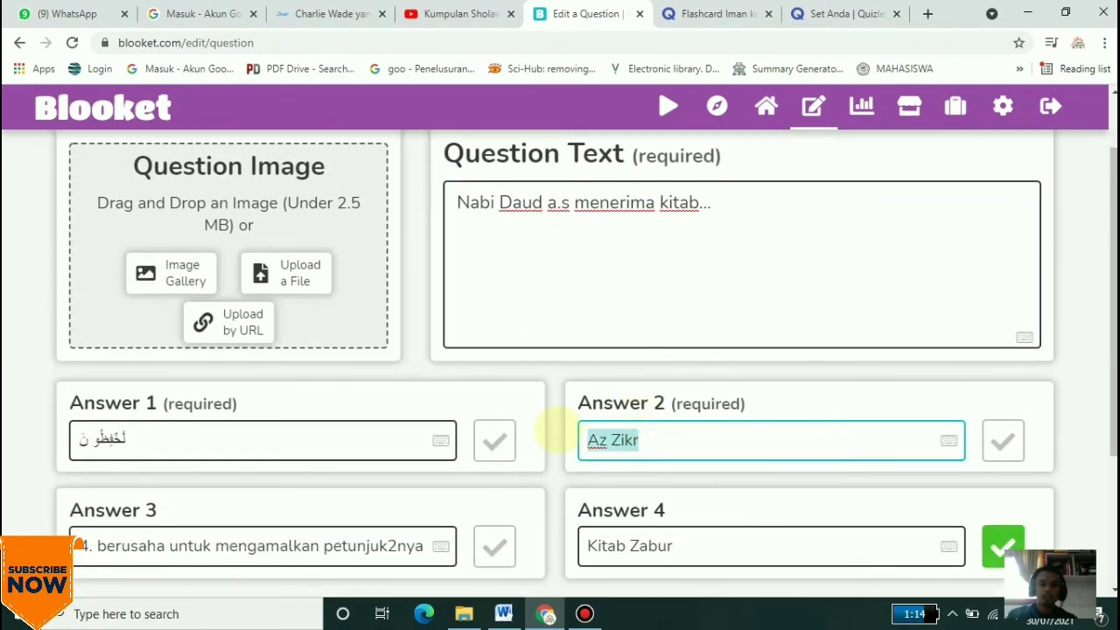
pyautogui.write('Kitab Taurat')
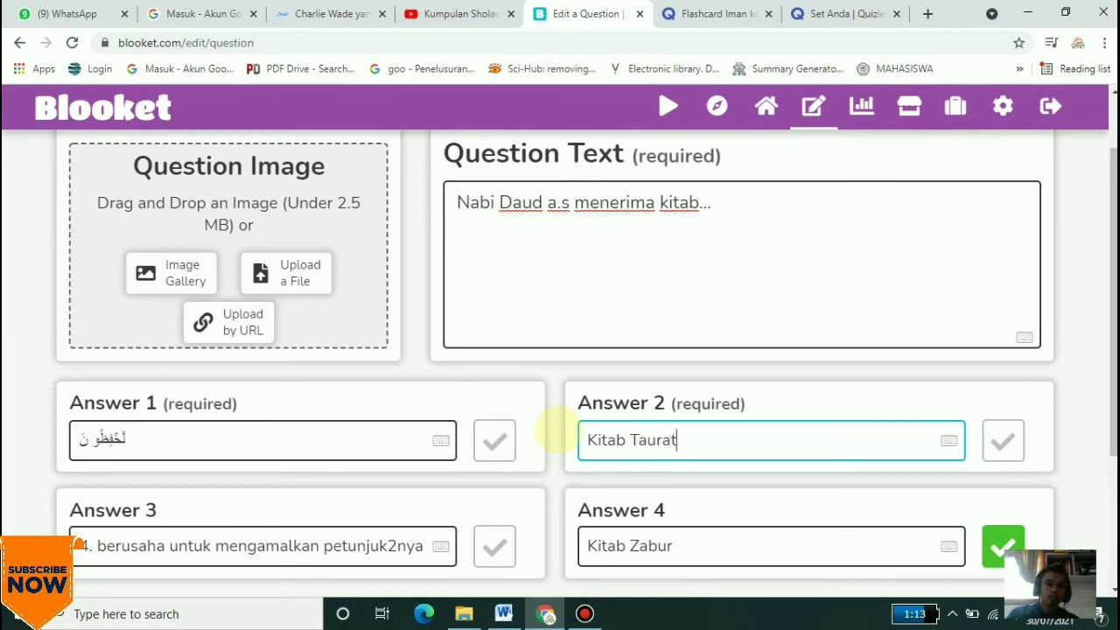
pyautogui.click(237, 440)
pyautogui.hotkey('ctrl', 'a')
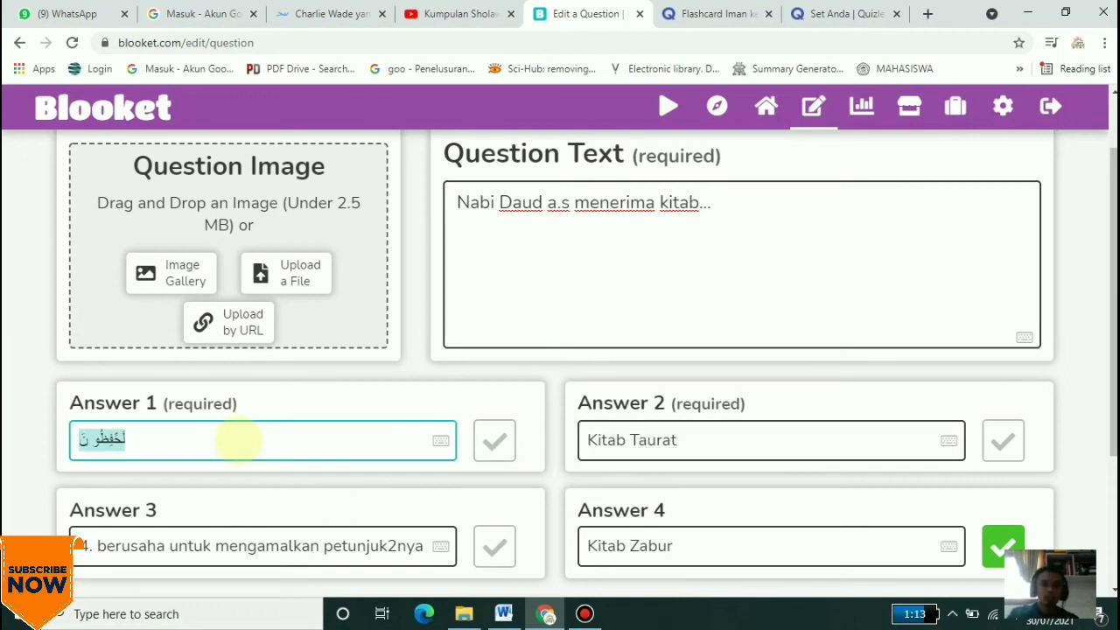
pyautogui.write('Kitab Injil')
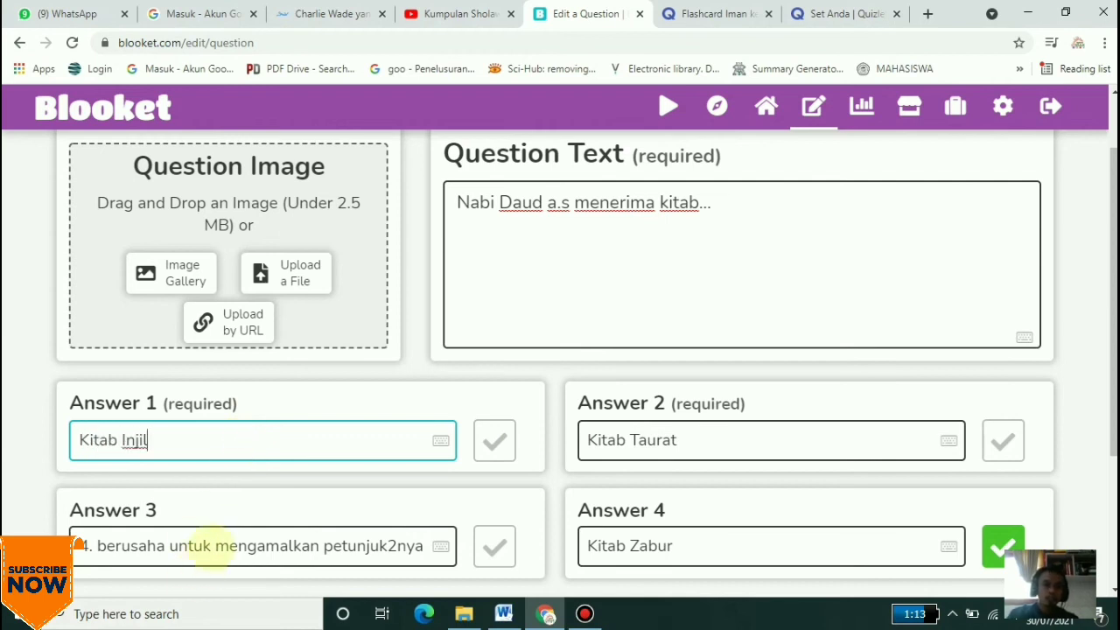
pyautogui.click(197, 544)
pyautogui.hotkey('ctrl', 'a')
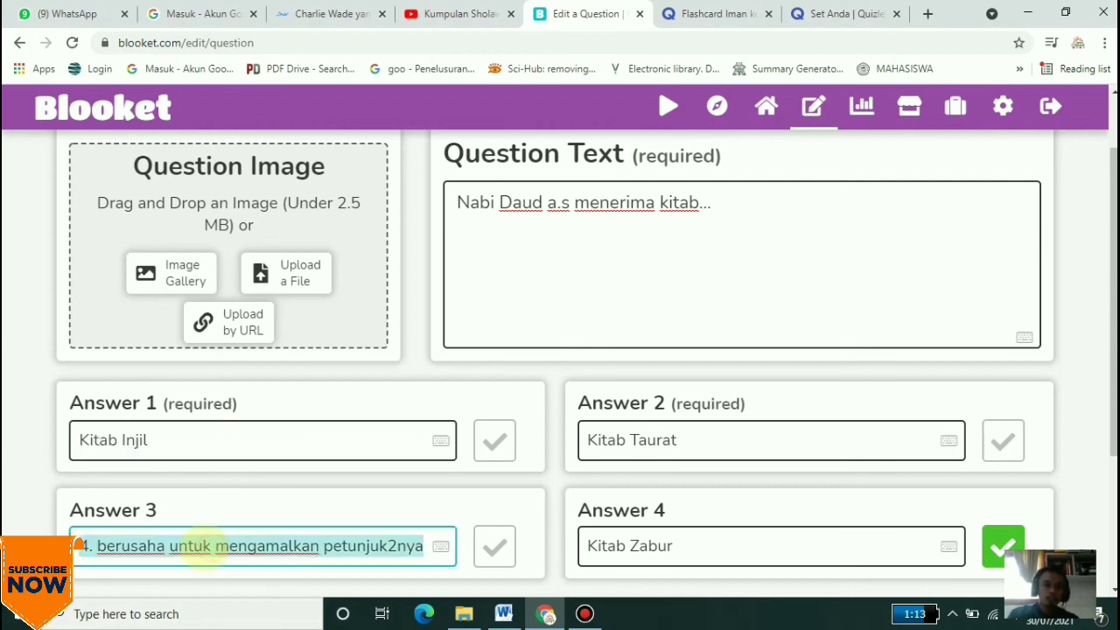
pyautogui.write('Al-Quran')
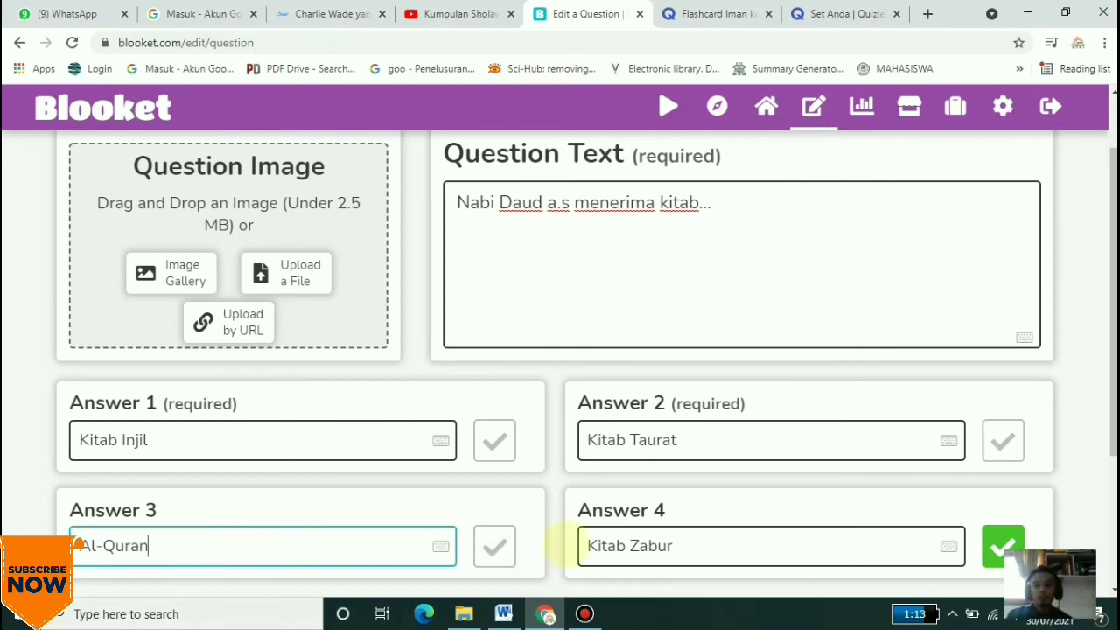
pyautogui.scroll(-3, 789, 333)
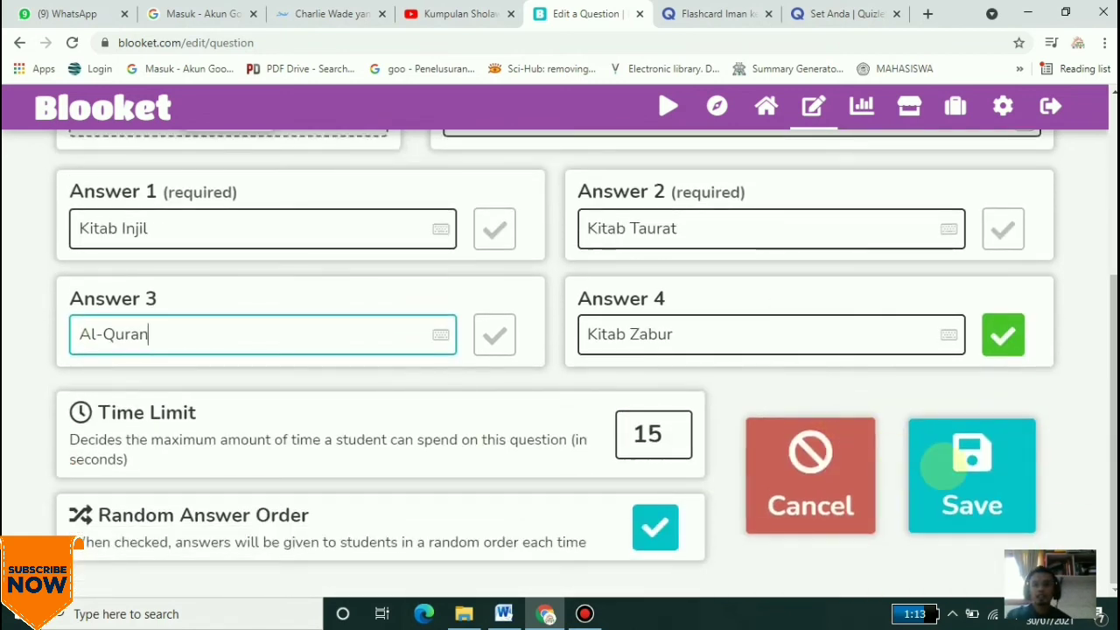
pyautogui.click(977, 477)
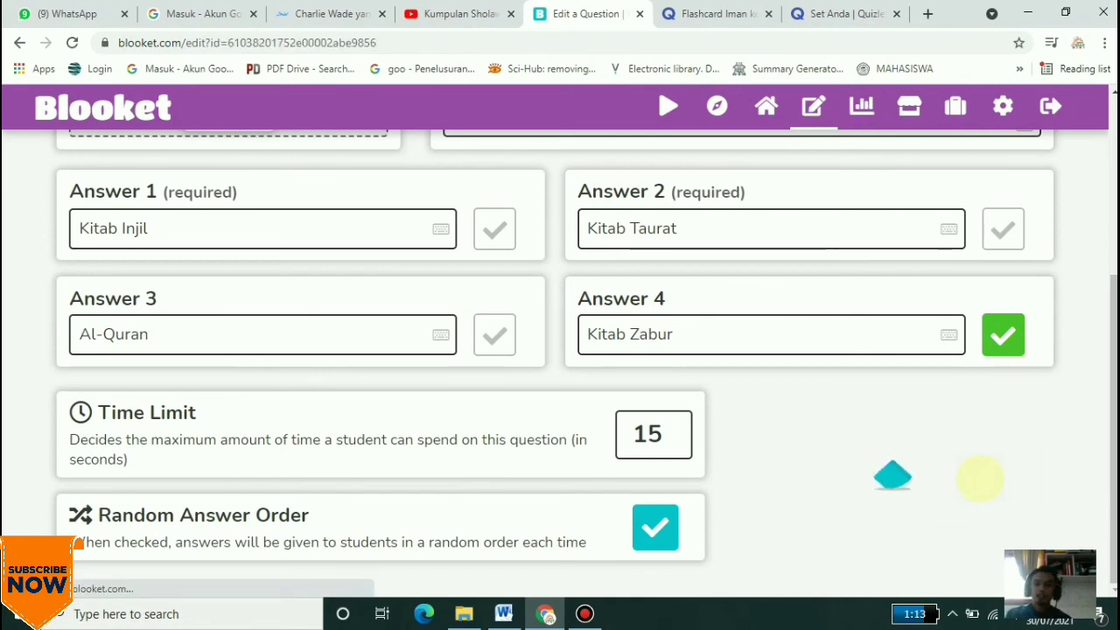
pyautogui.scroll(-3, 555, 324)
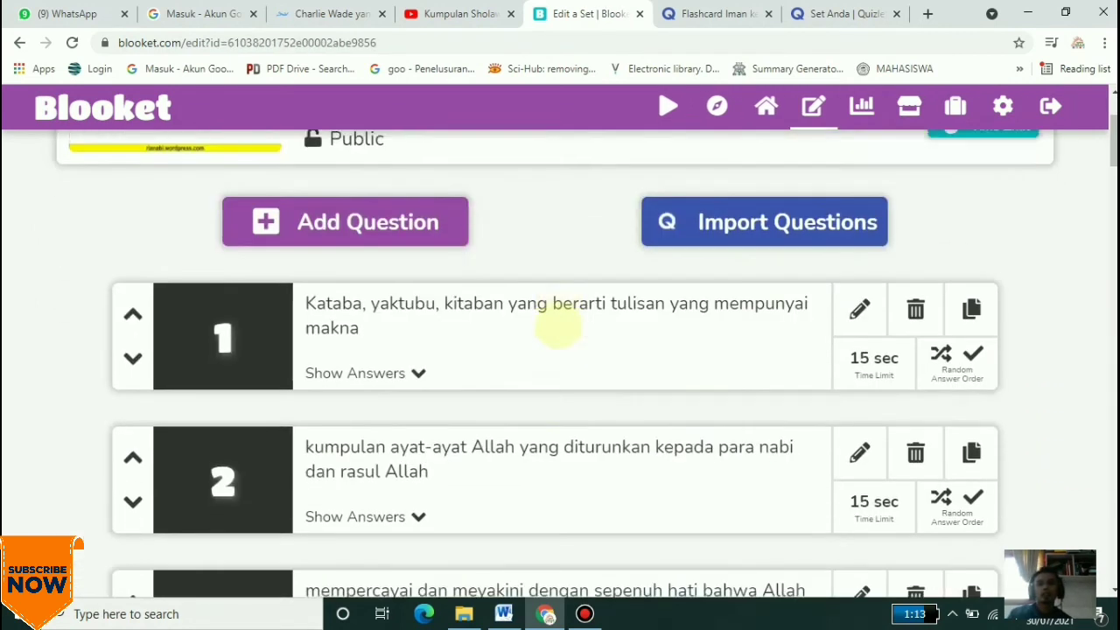
# Open the account's stats page and look through its game totals, token figures and recent games chart
pyautogui.scroll(5, 551, 322)
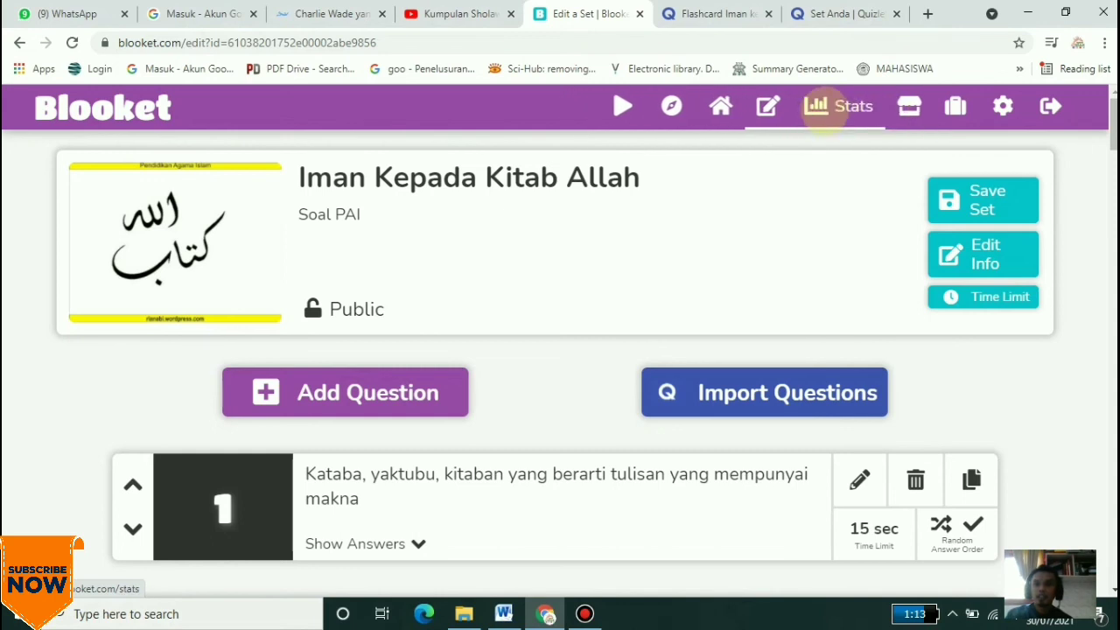
pyautogui.click(838, 107)
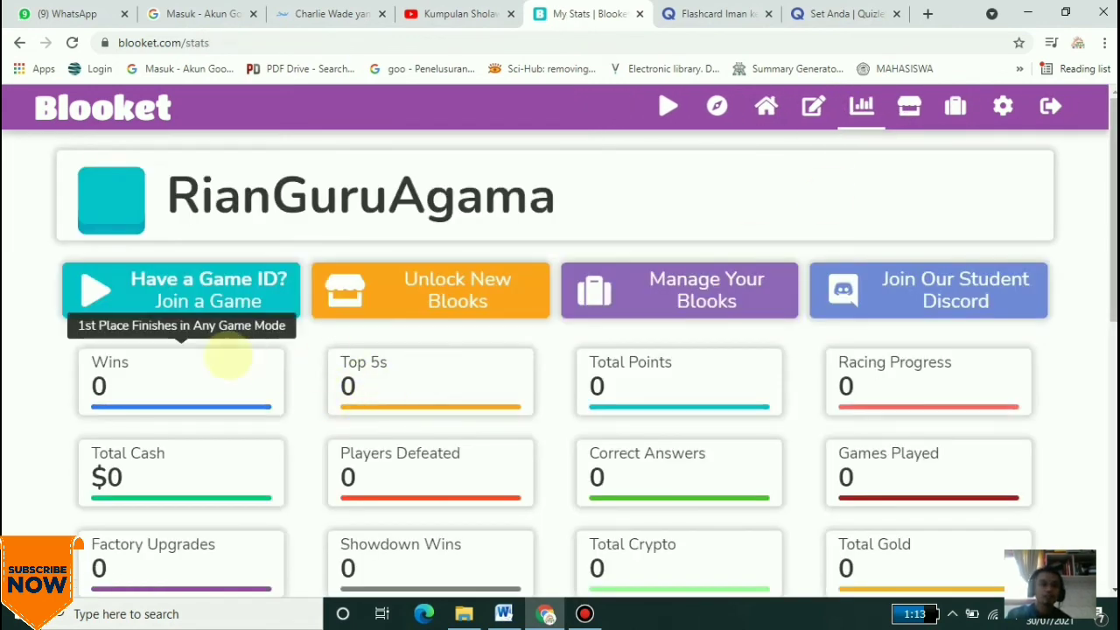
pyautogui.scroll(-1, 230, 356)
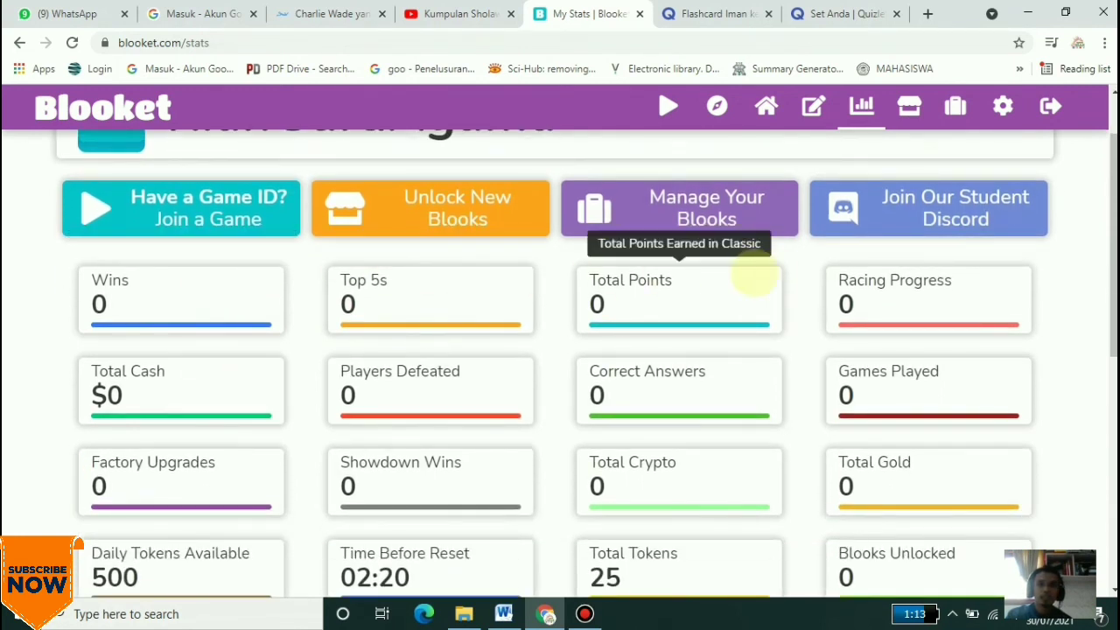
pyautogui.scroll(-5, 754, 276)
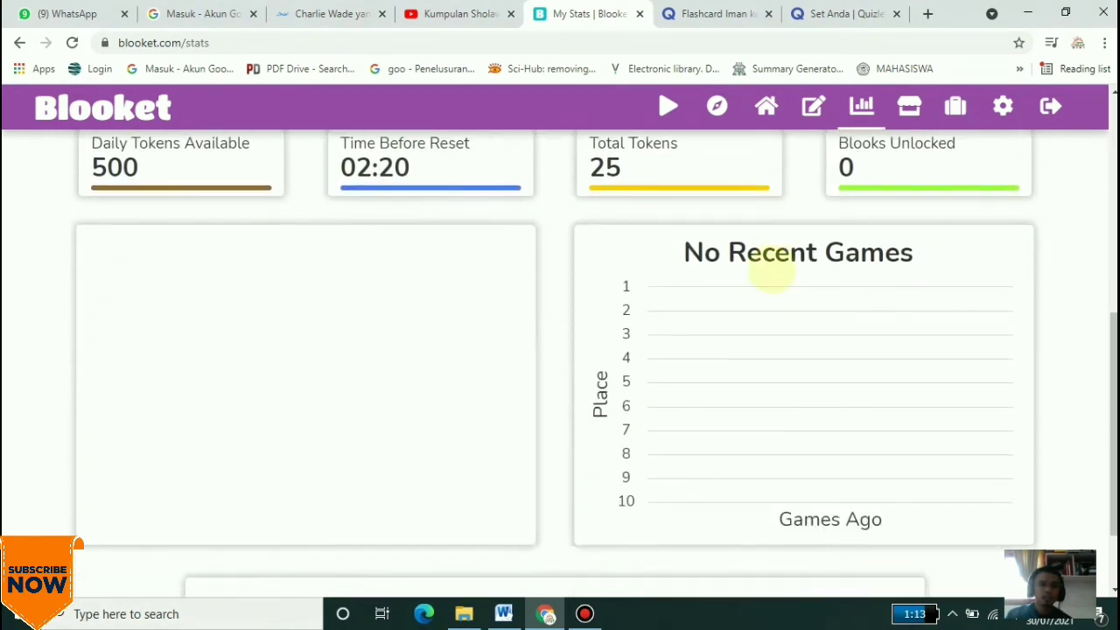
pyautogui.scroll(6, 769, 271)
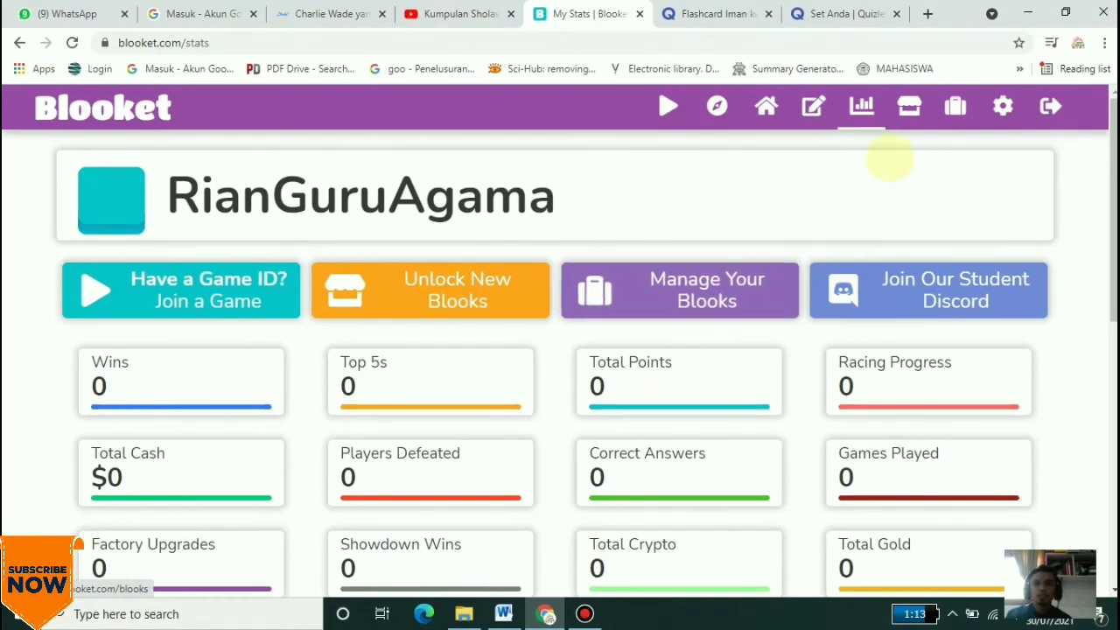
# Open the Market and review the available blook boxes and their token prices
pyautogui.click(897, 106)
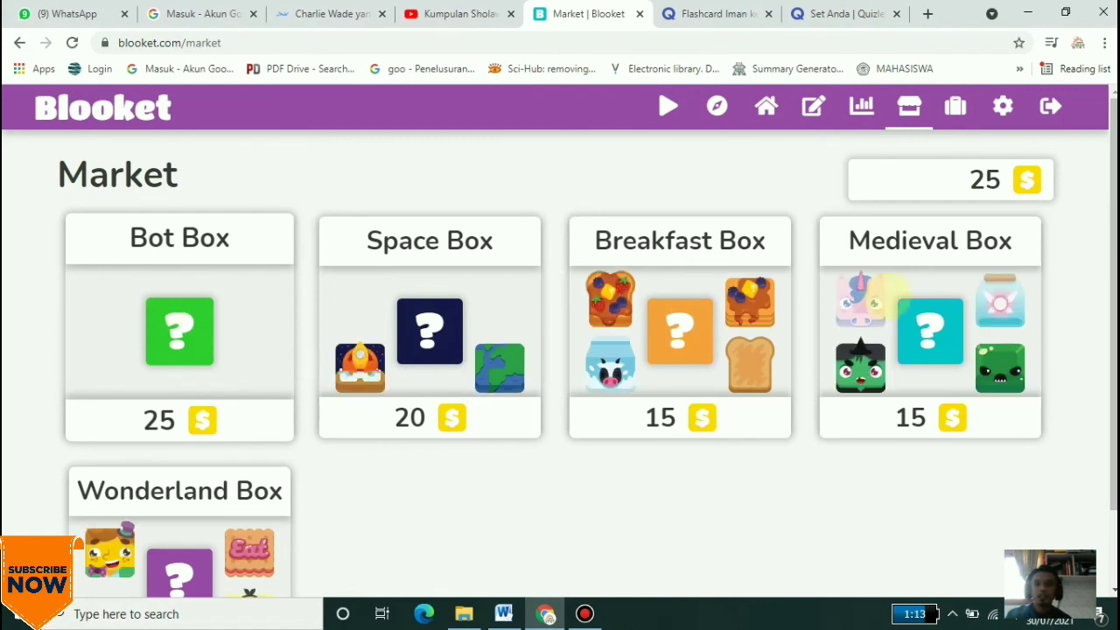
pyautogui.scroll(-1, 675, 315)
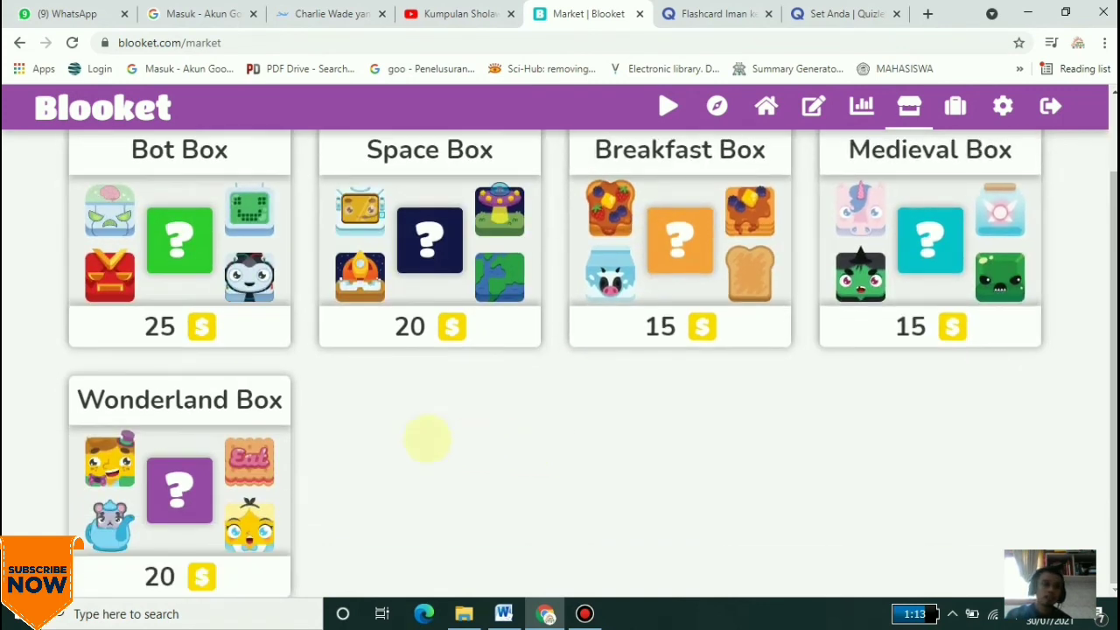
pyautogui.scroll(1, 427, 440)
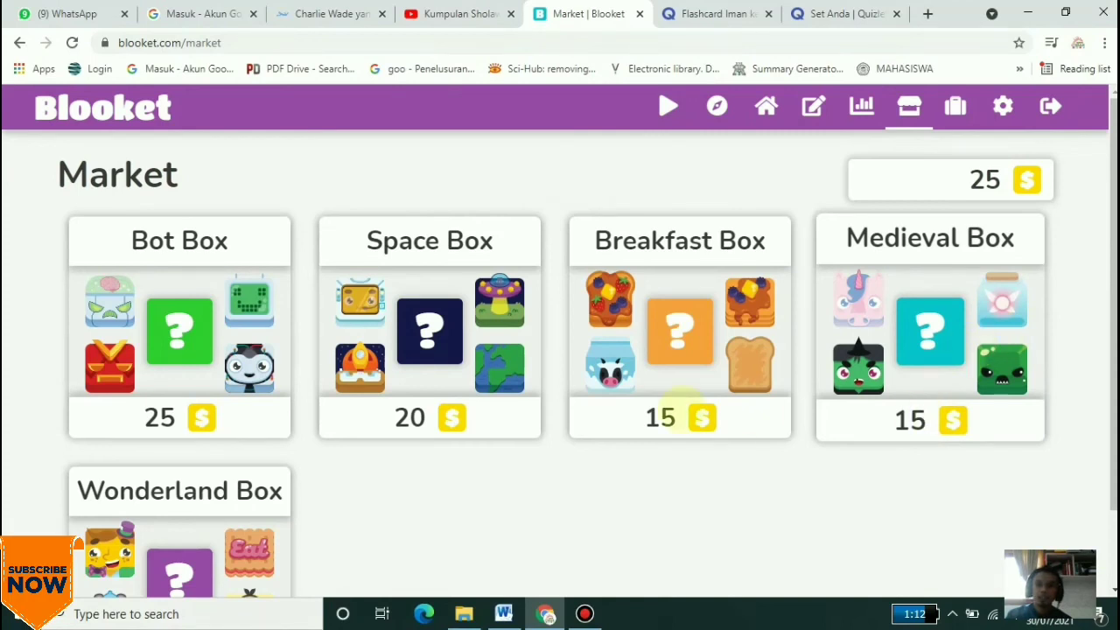
pyautogui.scroll(-1, 288, 410)
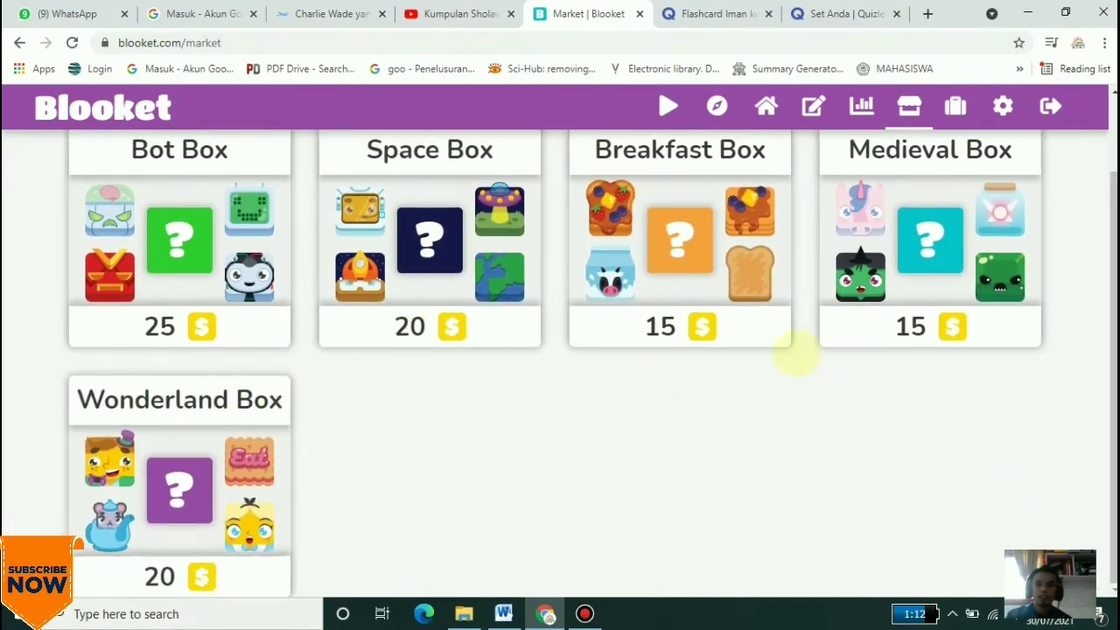
pyautogui.scroll(1, 794, 357)
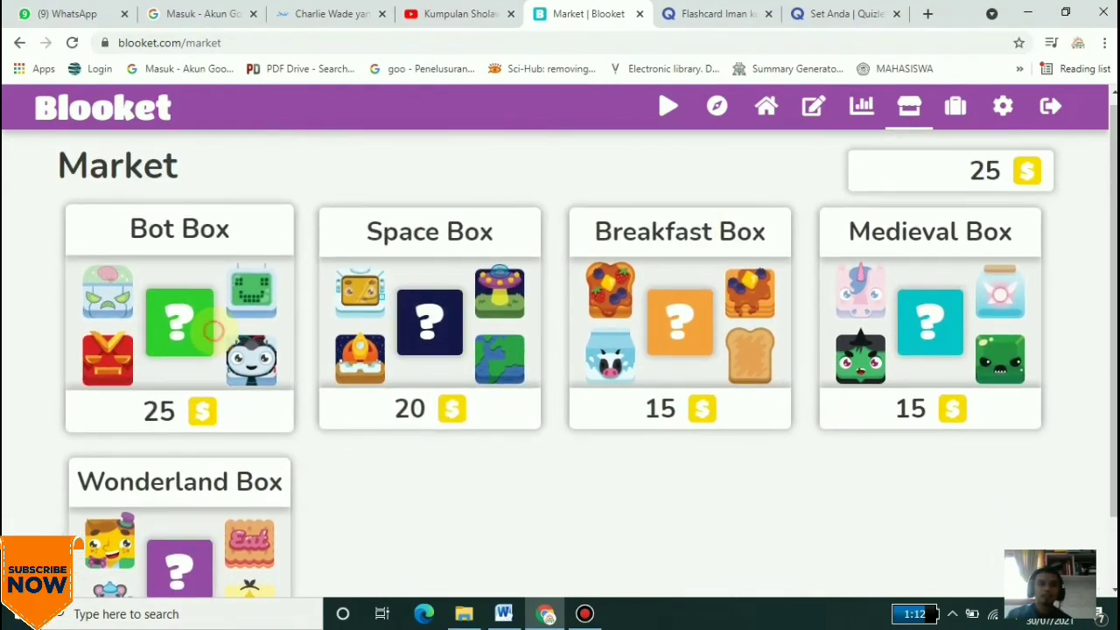
# Purchase the Bot Box for 25 tokens, open it and dismiss the revealed blook
pyautogui.click(223, 325)
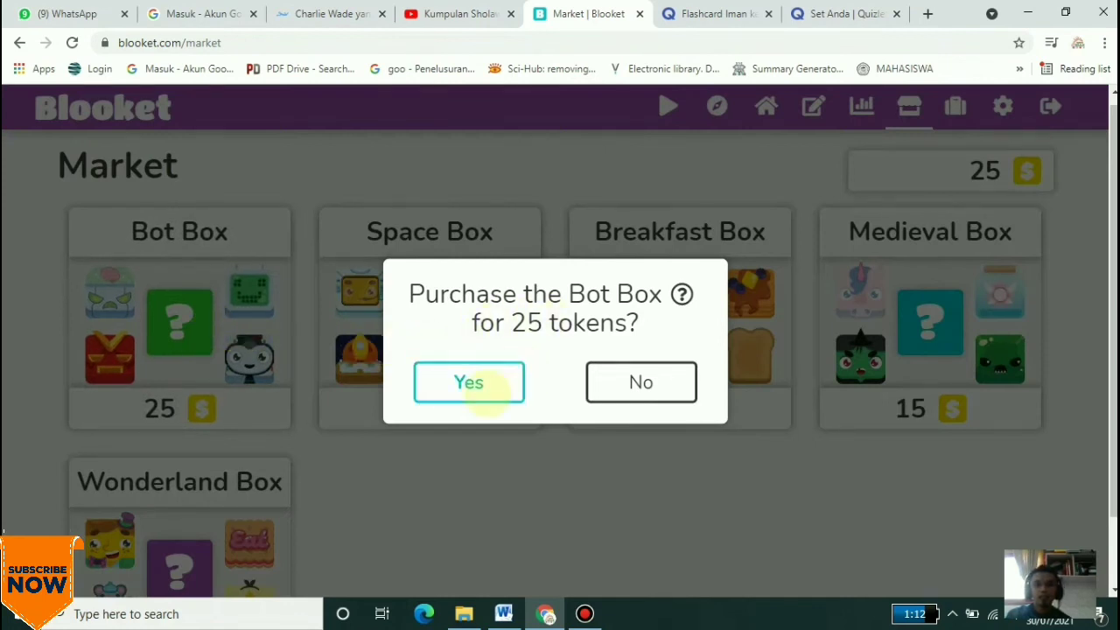
pyautogui.click(472, 382)
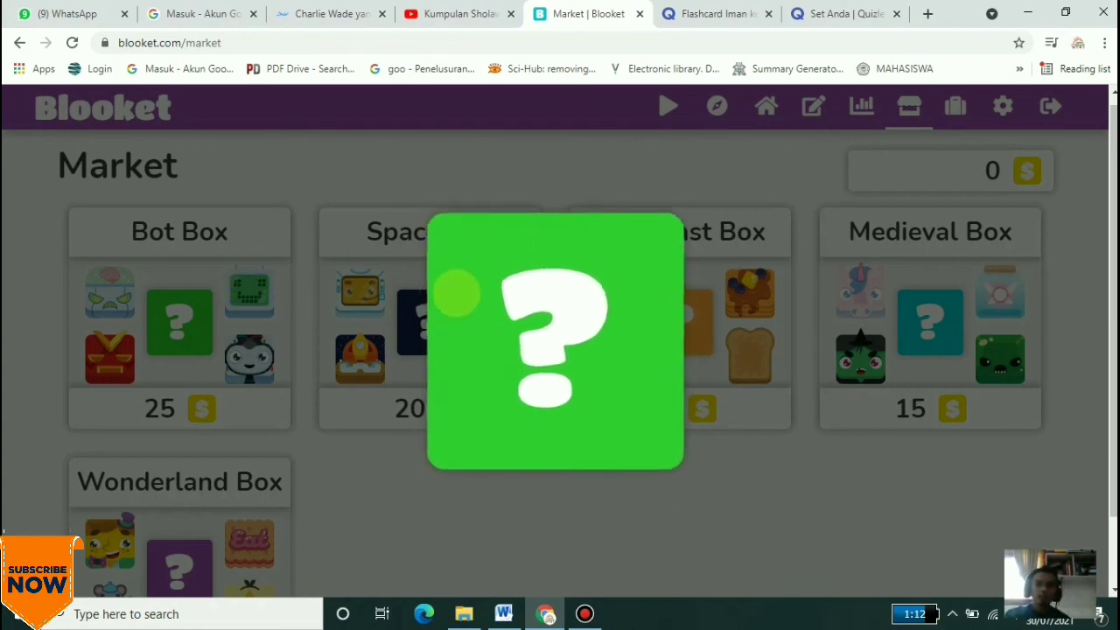
pyautogui.click(630, 435)
pyautogui.scroll(-1, 626, 492)
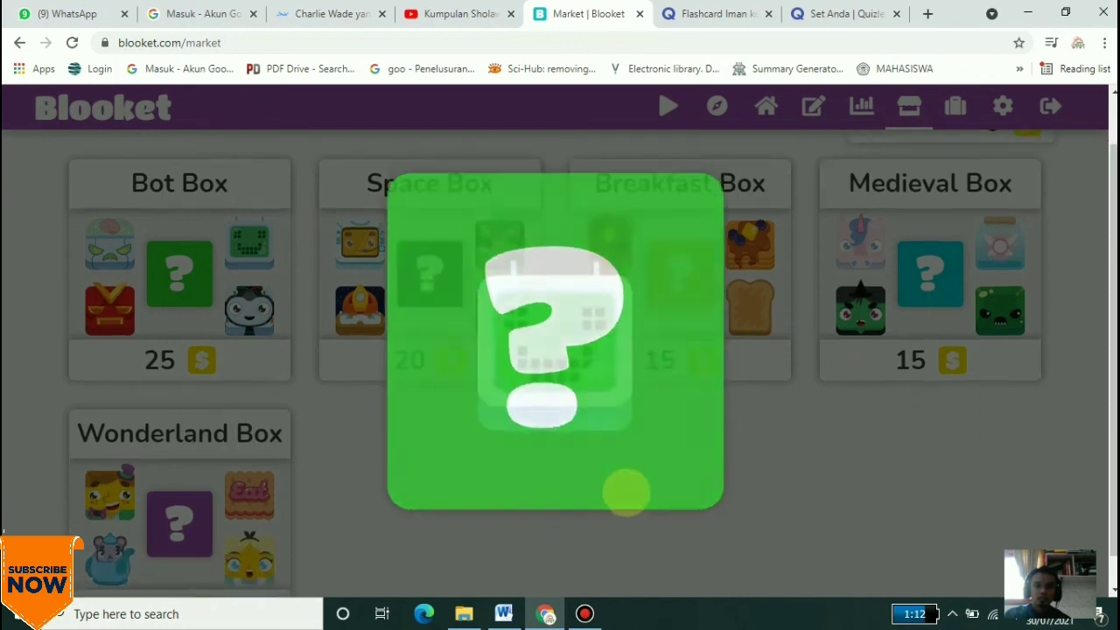
pyautogui.scroll(-1, 626, 492)
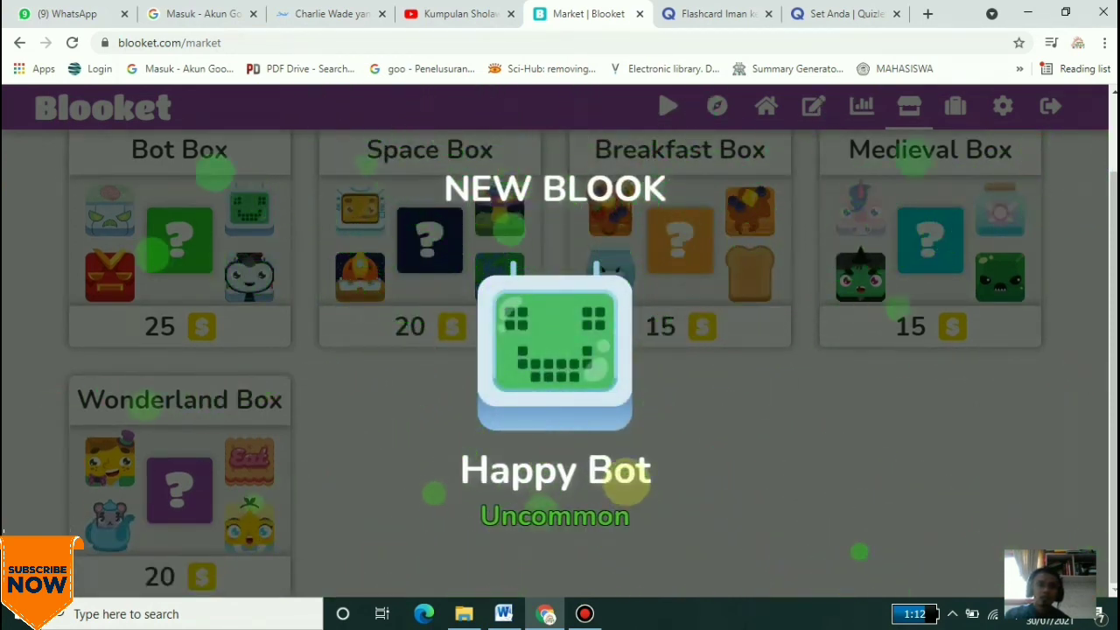
pyautogui.scroll(2, 744, 438)
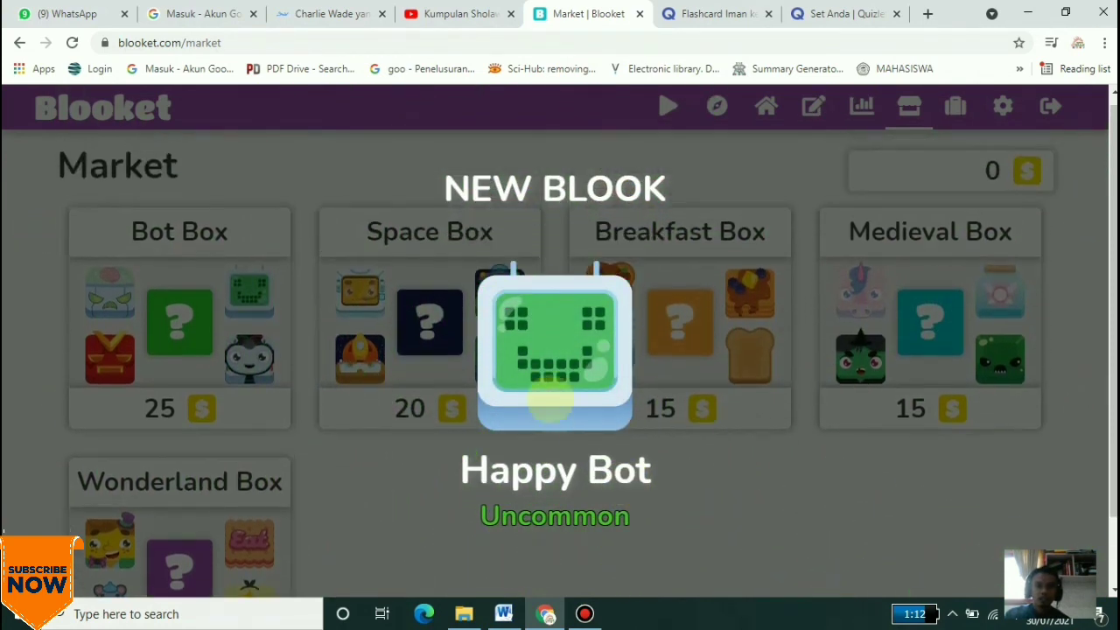
pyautogui.click(549, 404)
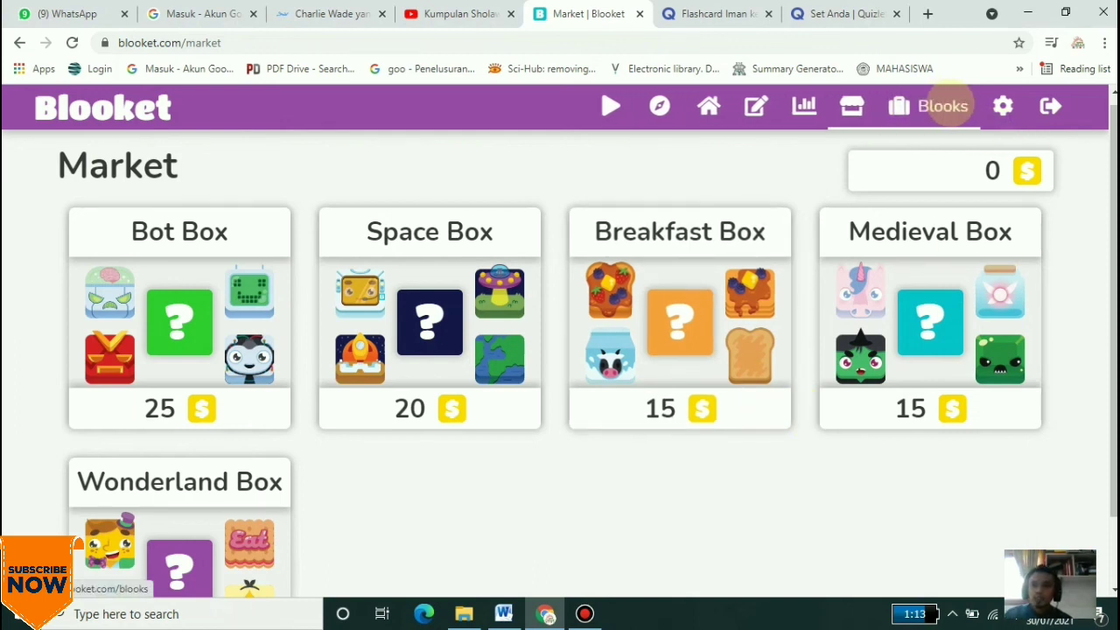
# Open the Blooks collection and look through the unlocked and locked blooks
pyautogui.click(952, 105)
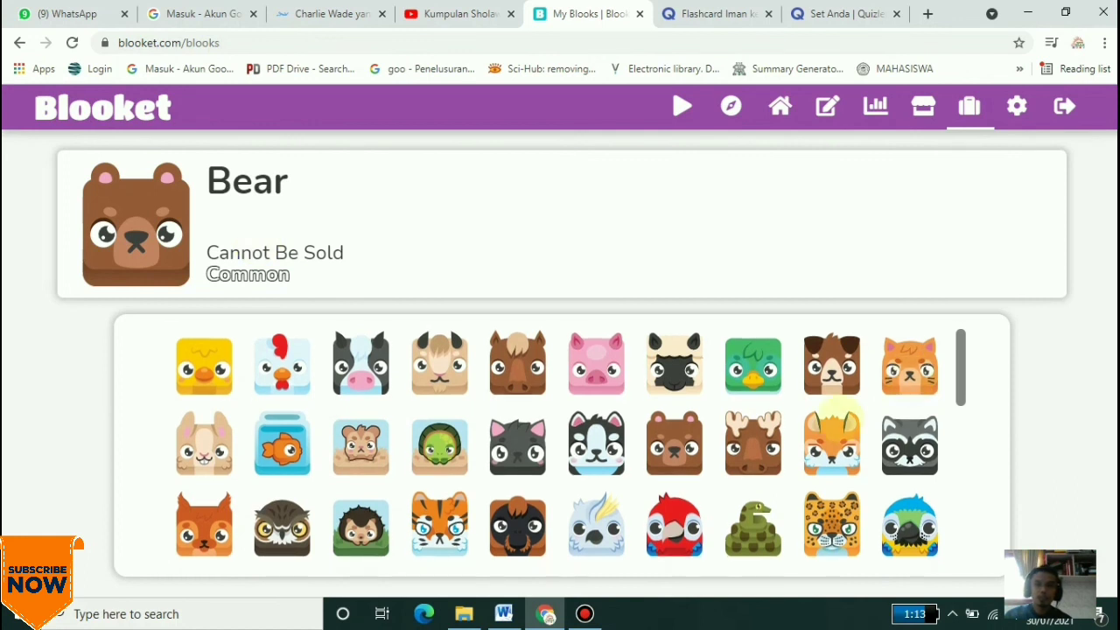
pyautogui.scroll(-1, 952, 407)
pyautogui.scroll(-2, 787, 402)
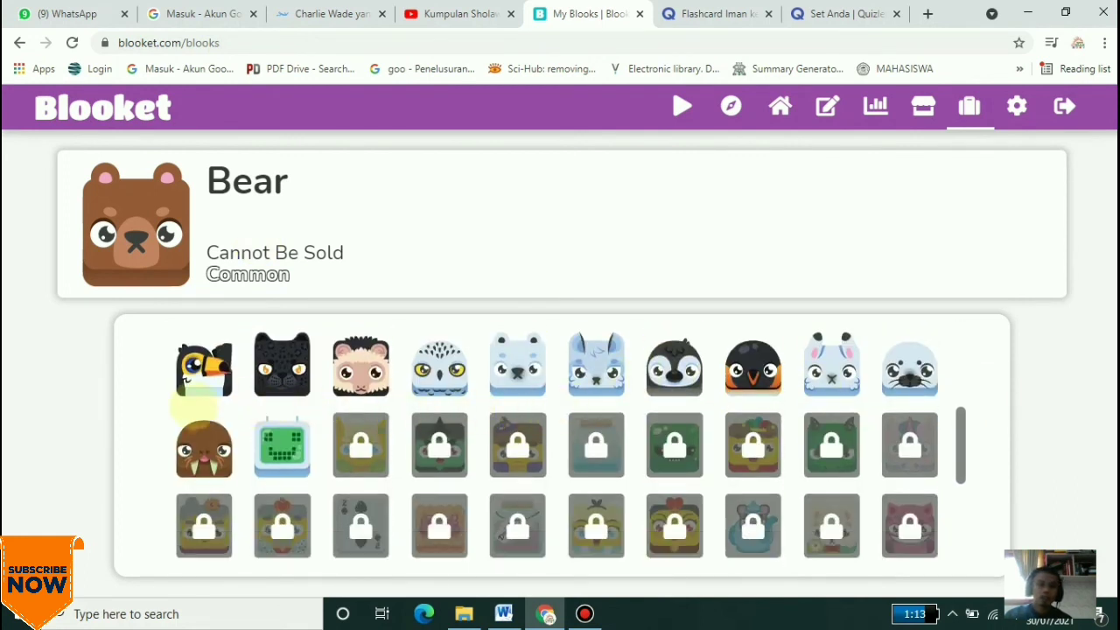
pyautogui.scroll(-2, 200, 398)
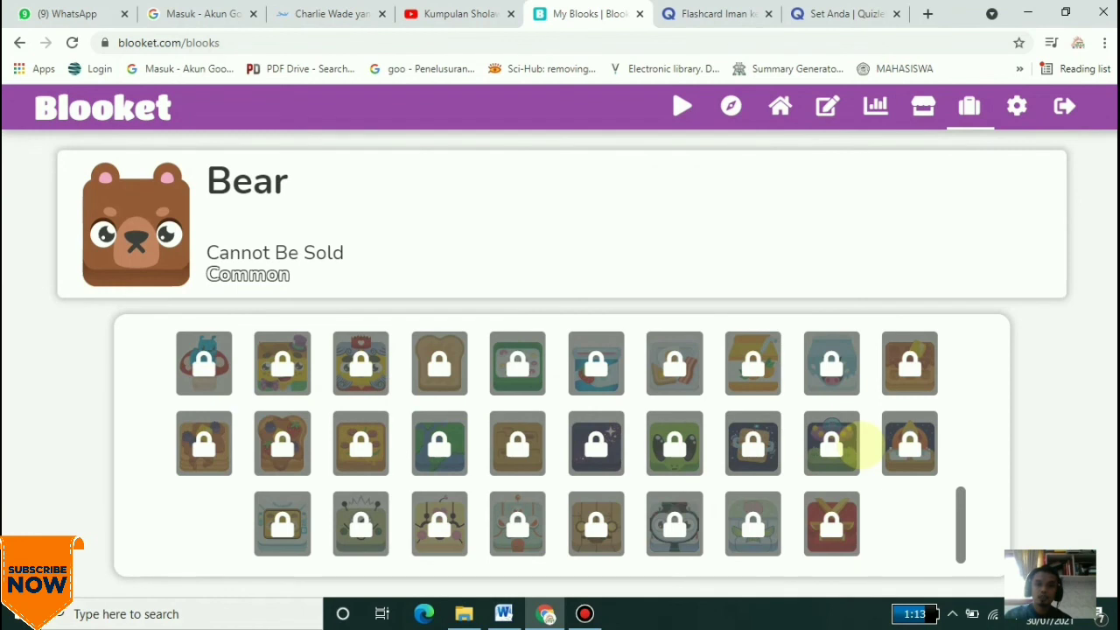
pyautogui.scroll(5, 866, 446)
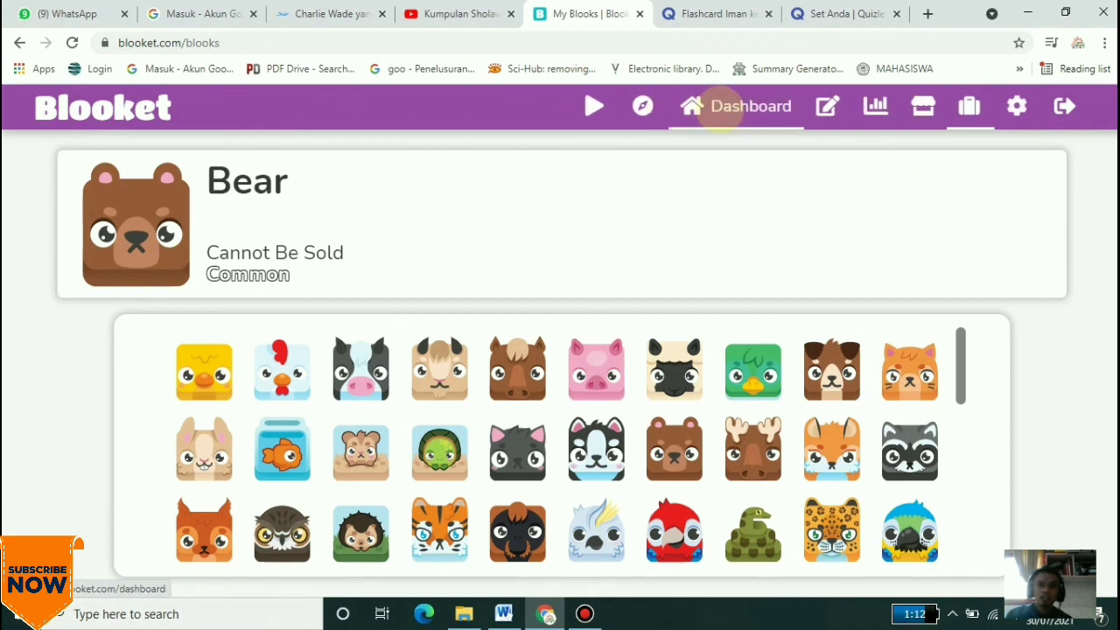
# Return to the dashboard and show the list of own question sets
pyautogui.click(737, 113)
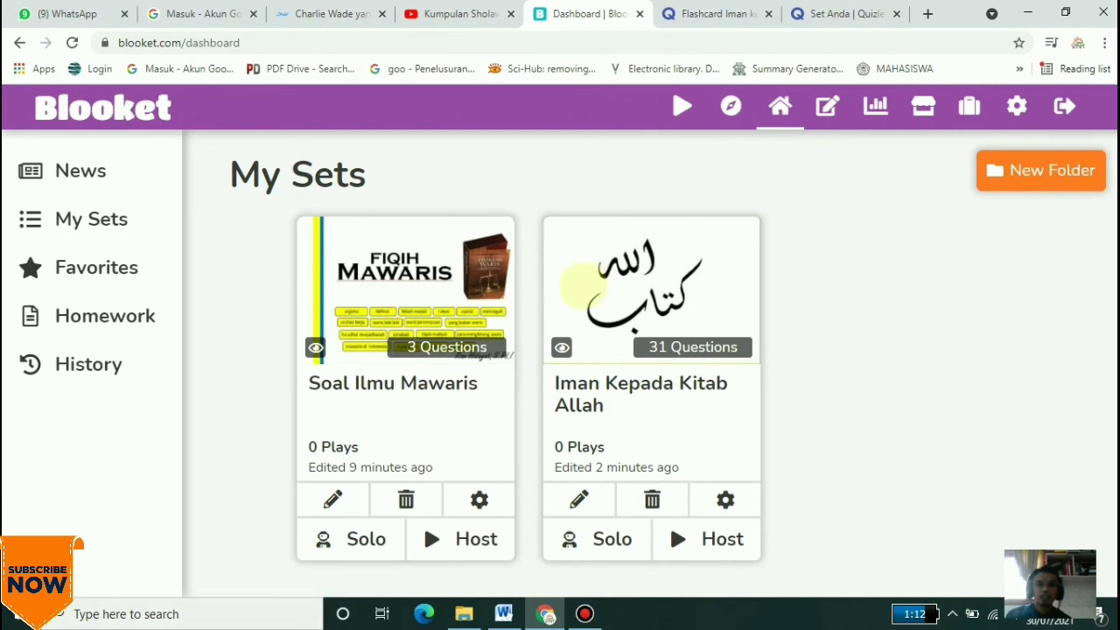
pyautogui.click(94, 219)
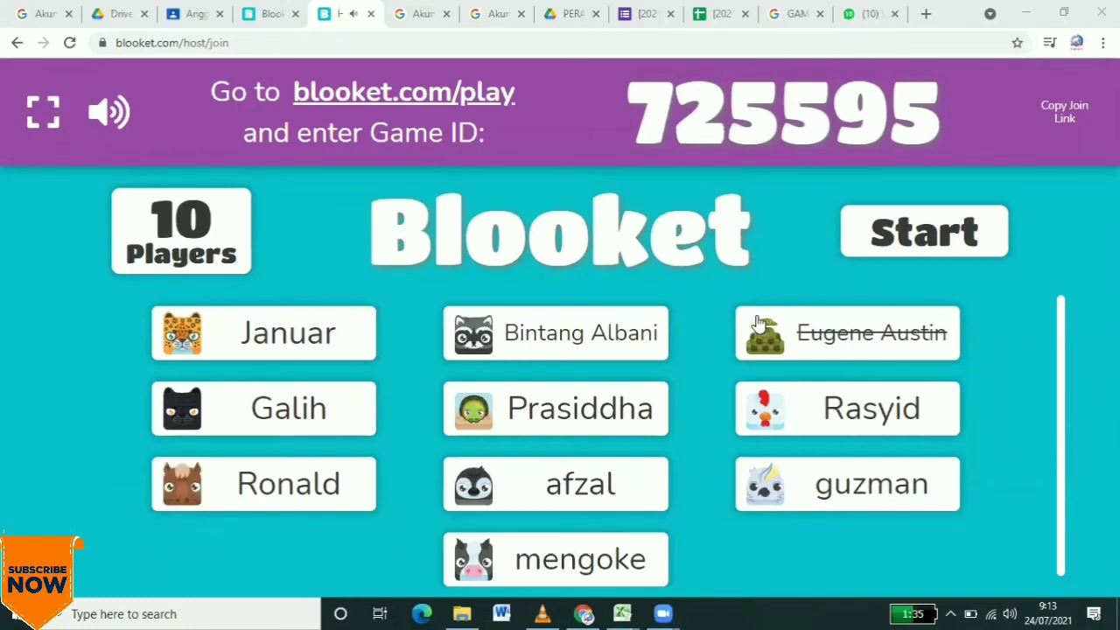
# Start the hosted crypto hacking game with the joined players and skip its instructions
pyautogui.click(881, 250)
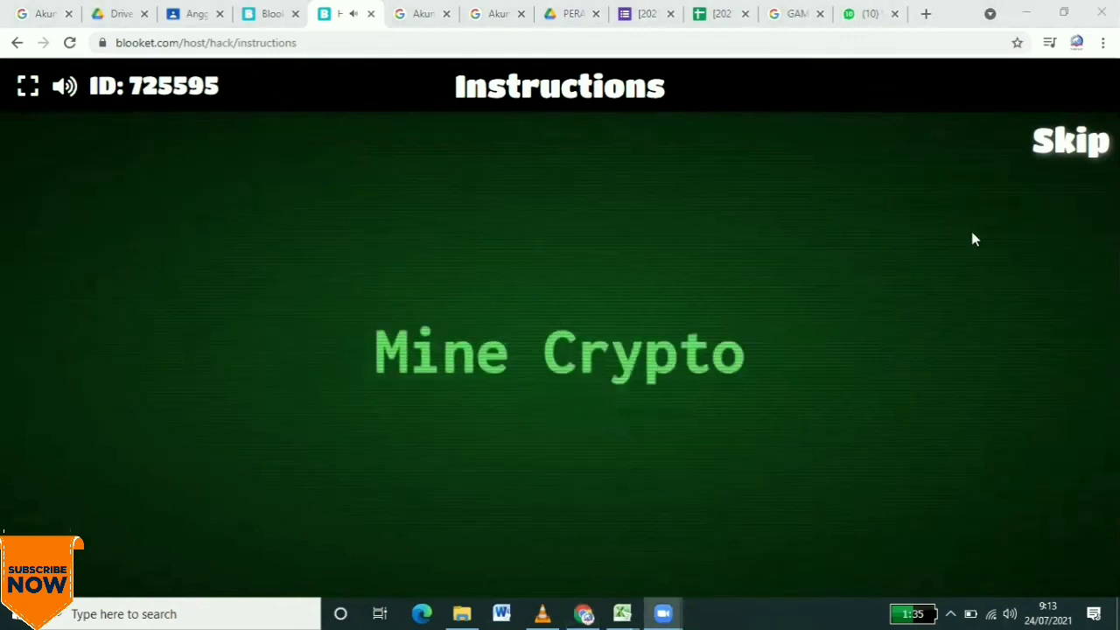
pyautogui.click(1091, 151)
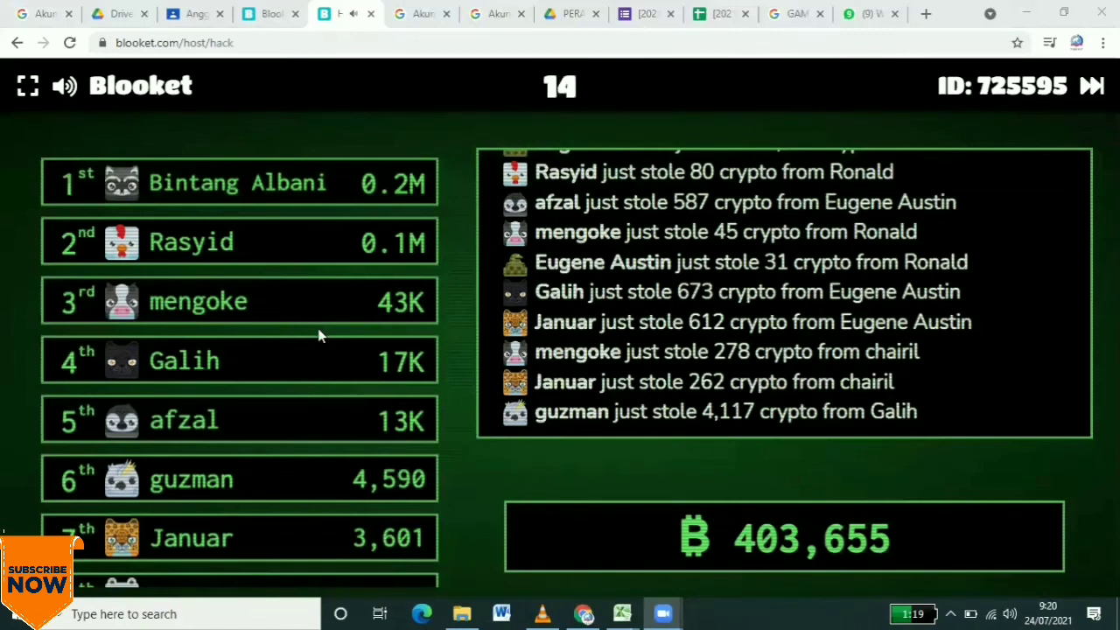
# Look through the full player ranking on the host screen while the game is running
pyautogui.scroll(-3, 319, 330)
pyautogui.scroll(-1, 320, 335)
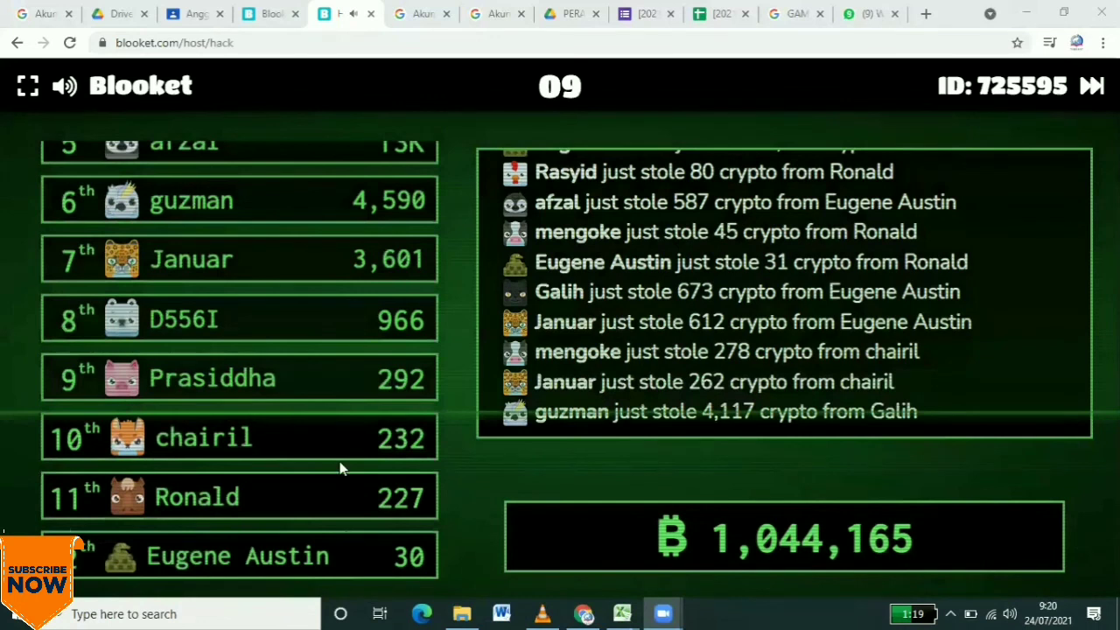
pyautogui.scroll(4, 340, 461)
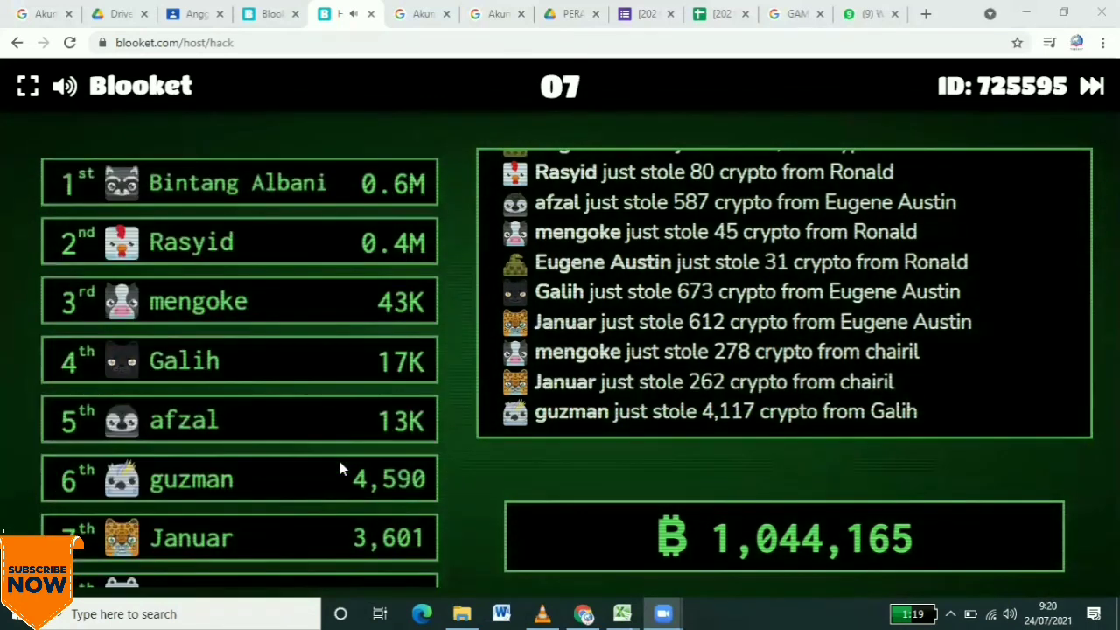